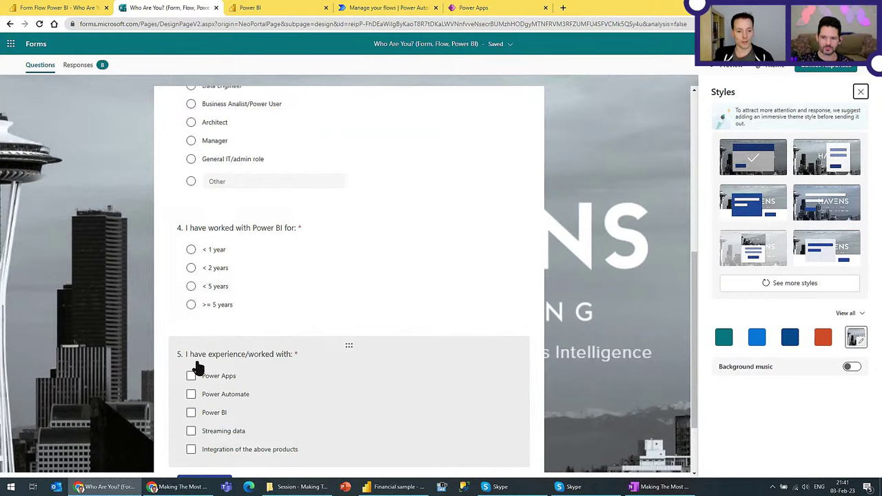
Step: Leave the survey and bring up the Form Flow Power BI - Who Are You dashboard showing count 8
scroll(235, 396, "down", 1)
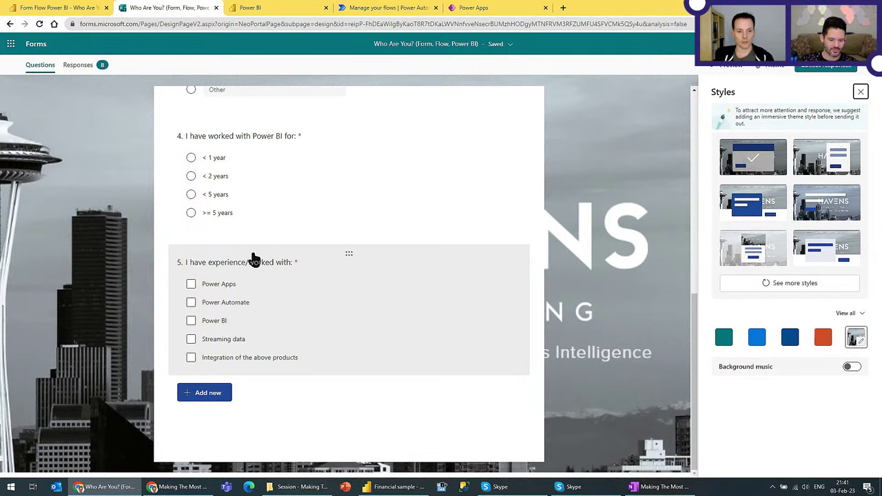
key("ctrl+shift+Tab")
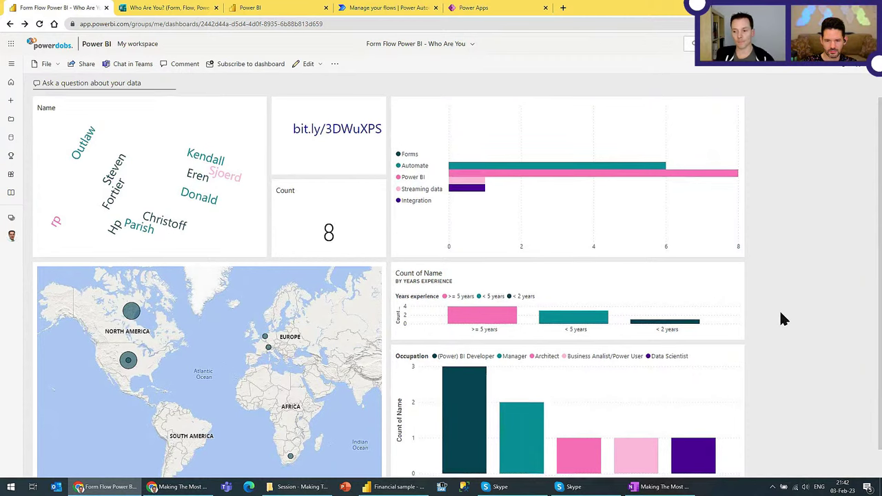
Step: Watch the dashboard count rise to 9 with a new Asia map point, then return to the form
scroll(781, 313, "down", 1)
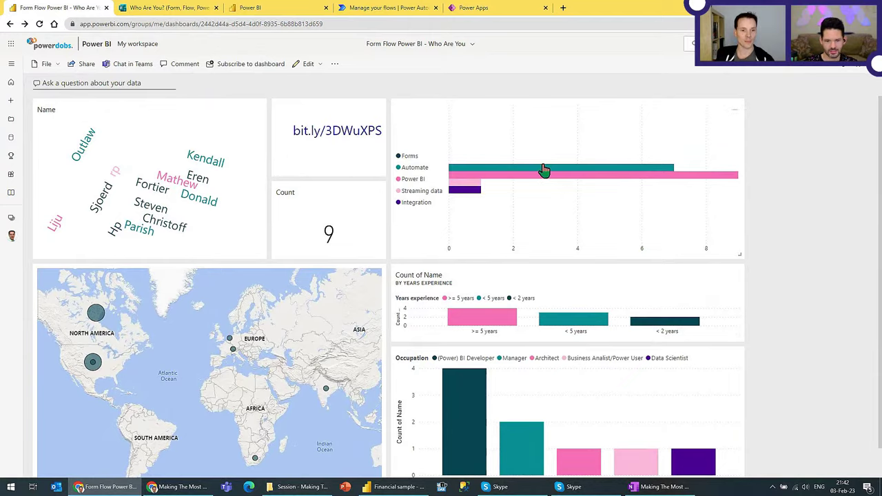
key("ctrl+Tab")
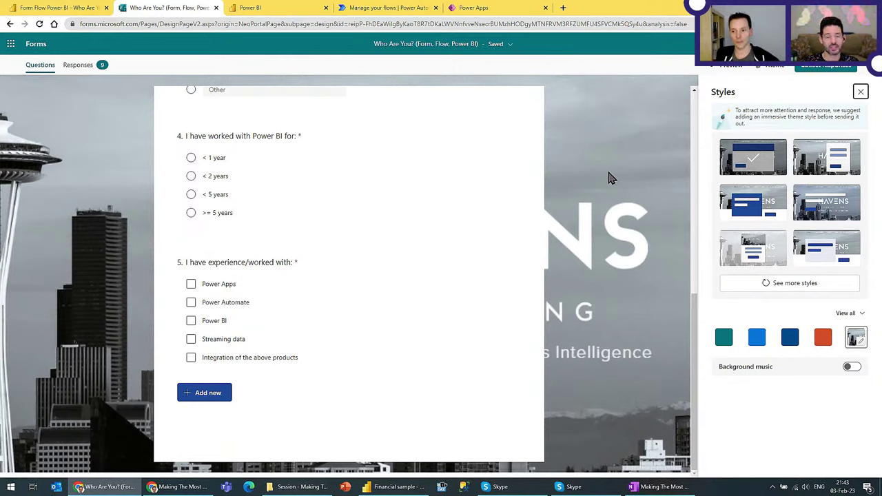
Step: Close the Styles pane and scroll back to the Who Are You? survey title
left_click(862, 93)
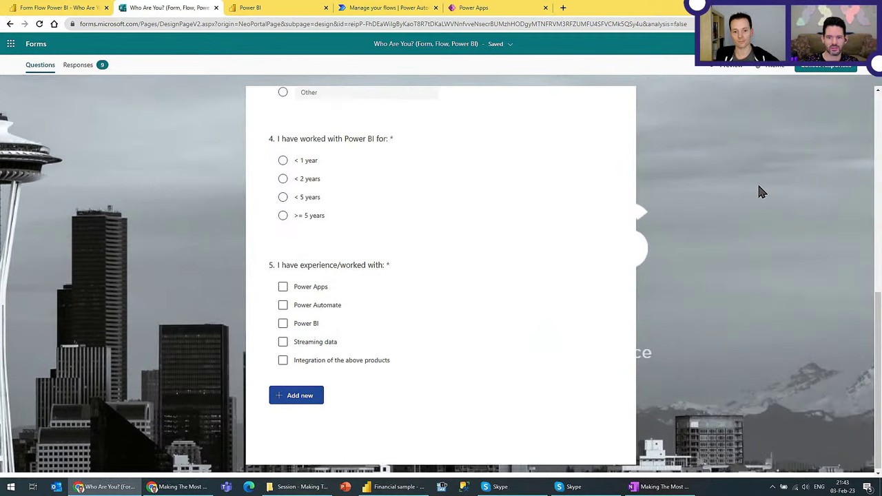
scroll(761, 200, "up", 2)
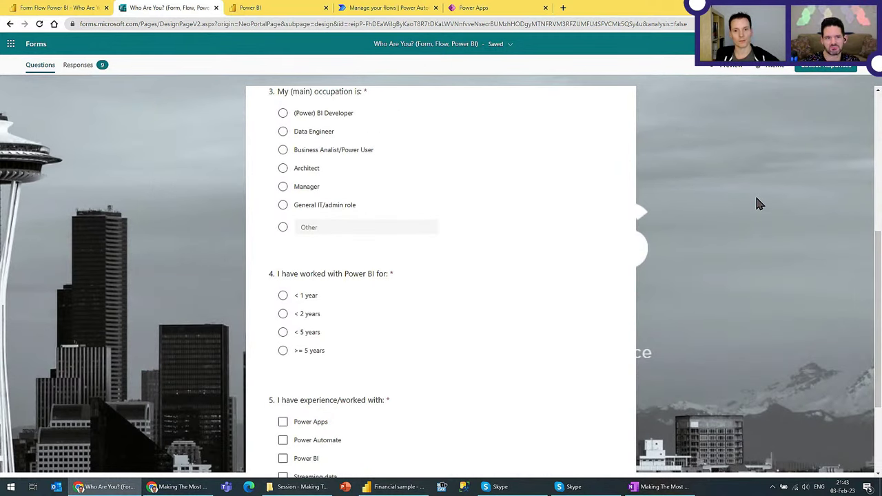
scroll(231, 158, "up", 3)
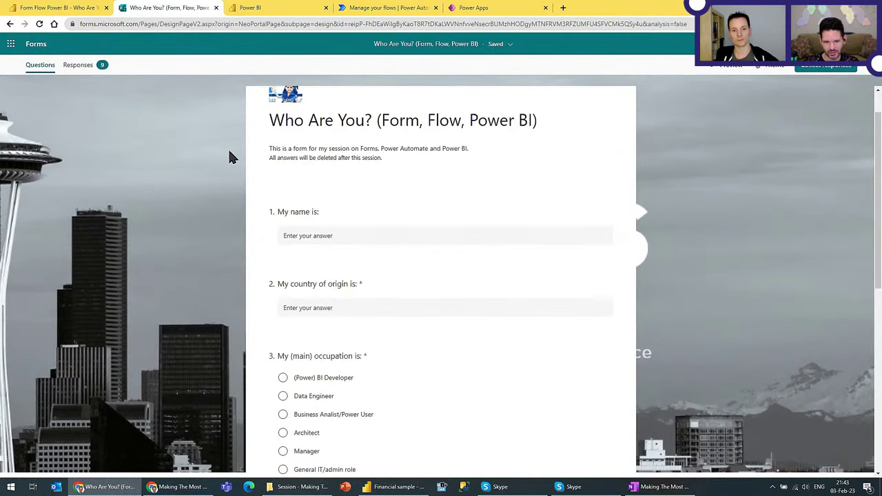
scroll(231, 157, "up", 1)
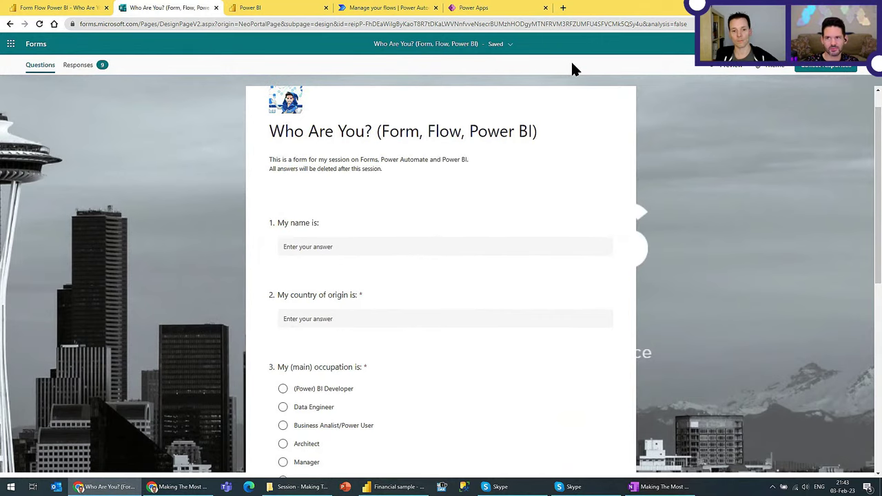
scroll(664, 118, "up", 1)
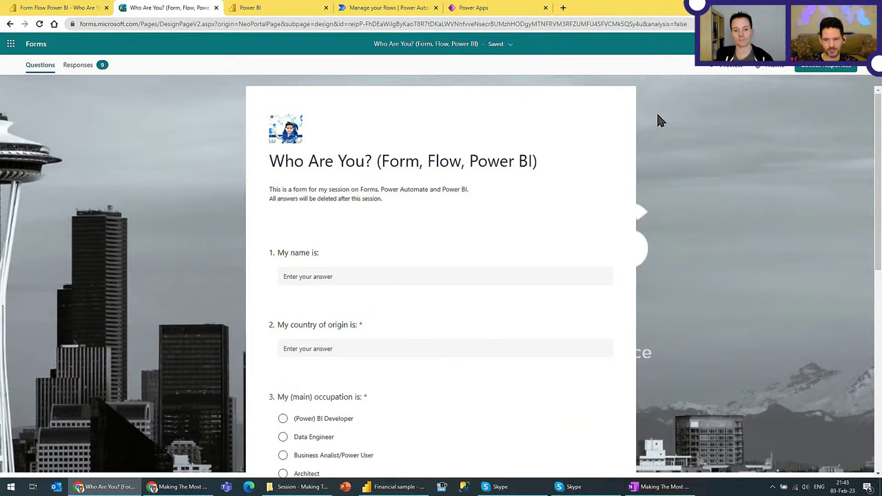
Step: Start a new streaming dataset in the Power Platform Demo workspace via + New
left_click(289, 9)
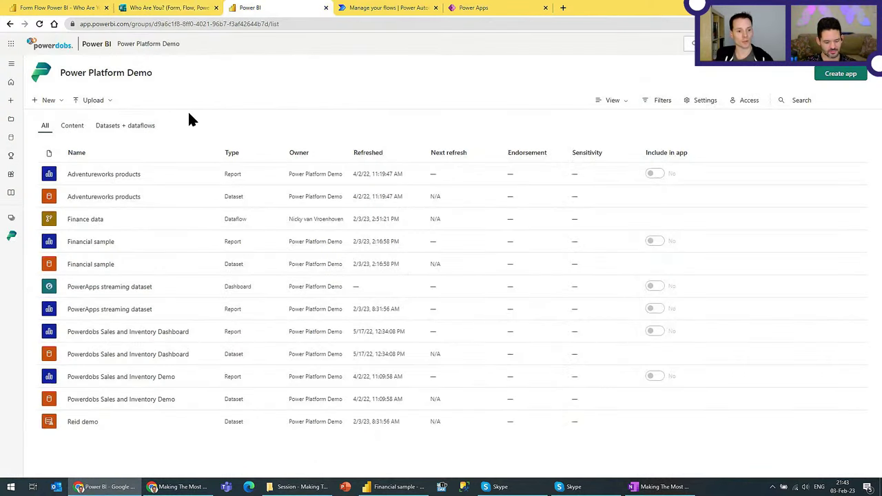
left_click(49, 101)
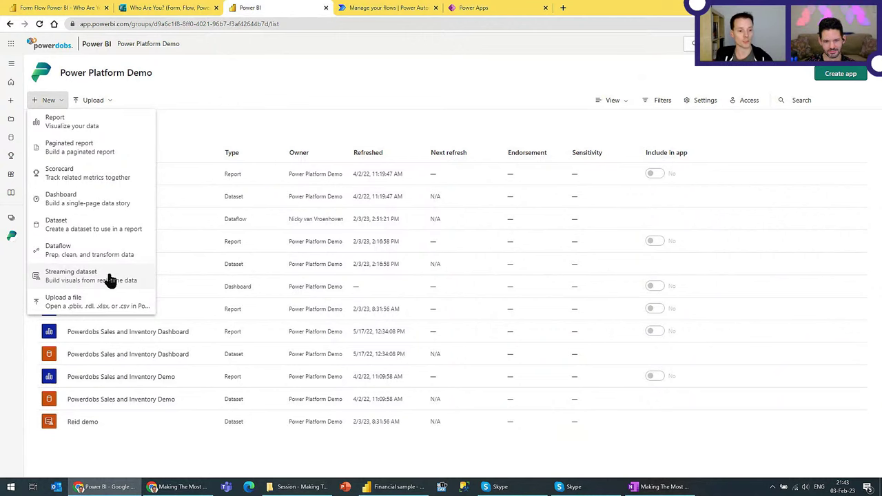
left_click(109, 279)
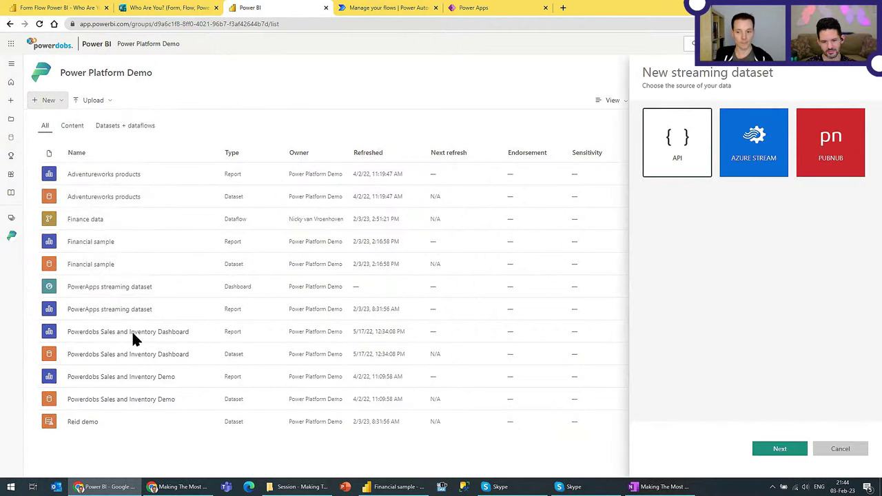
Step: Choose API as the source, name the dataset Test and add a Name text value
left_click(781, 448)
left_click(697, 157)
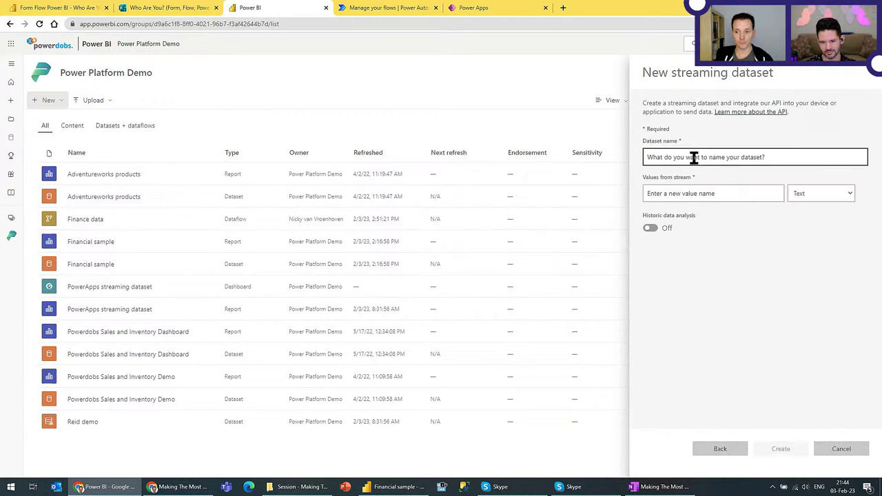
type("Test")
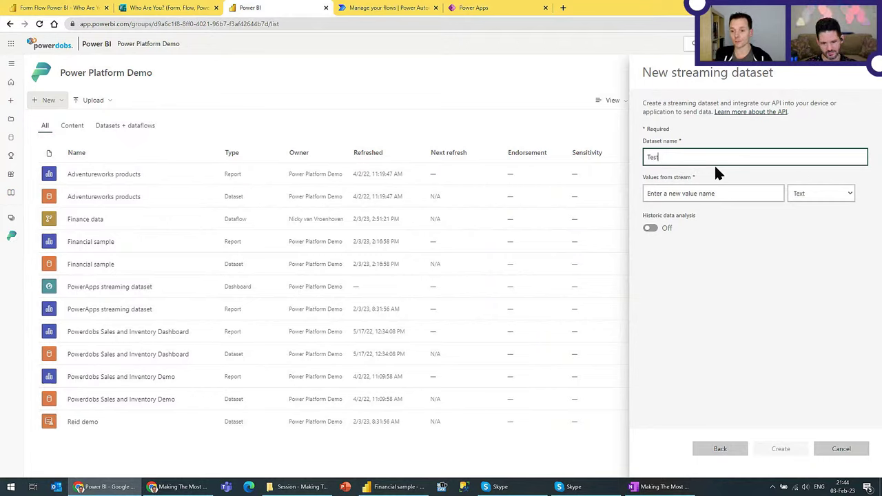
left_click(669, 195)
left_click(670, 193)
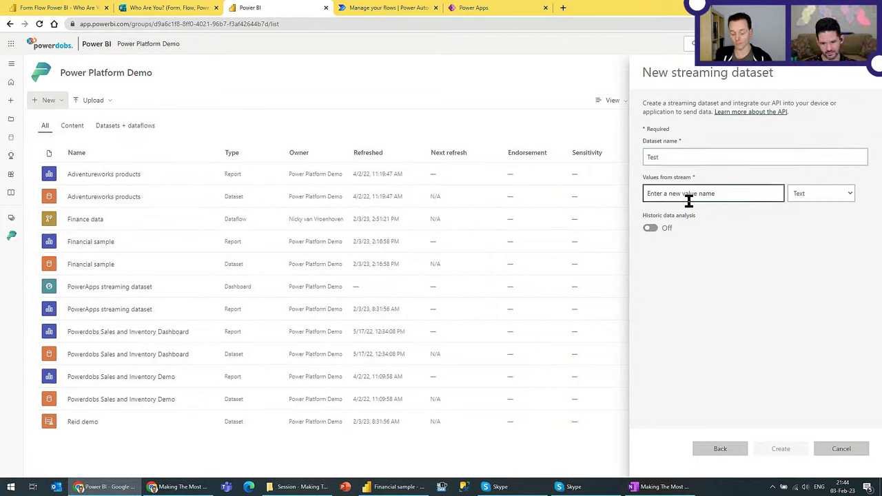
type("NaM")
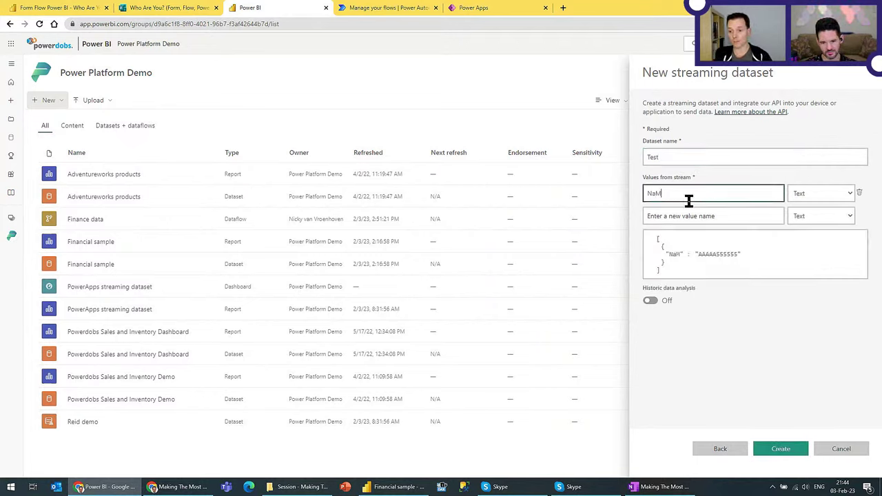
key("BackSpace")
type("me")
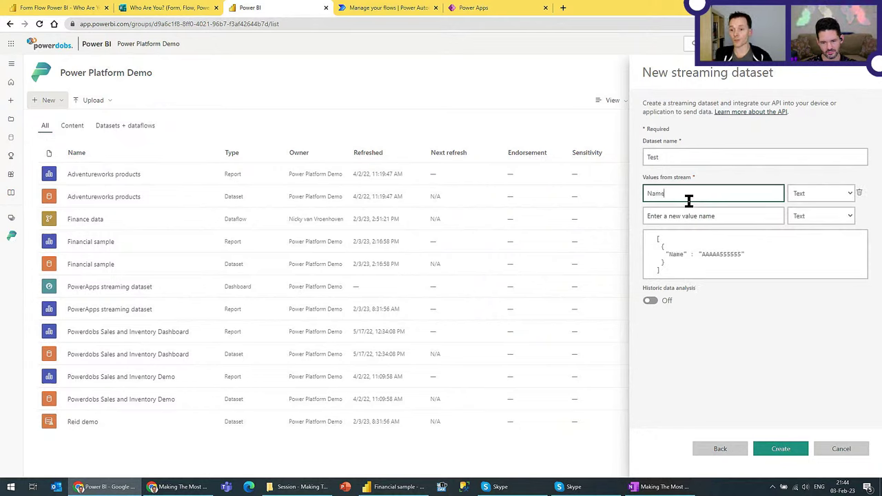
left_click(794, 193)
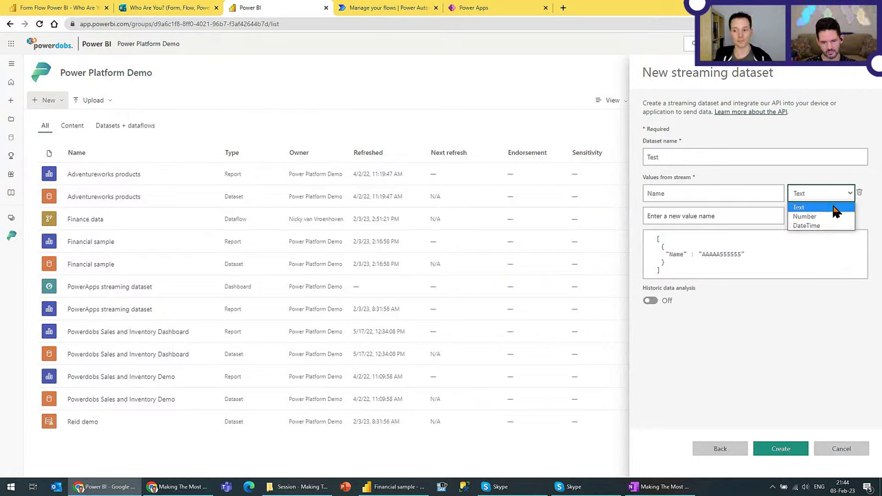
left_click(690, 215)
Step: Add Experience, Integration and a numeric Score value, enable historic data analysis, then cancel the draft
left_click(662, 214)
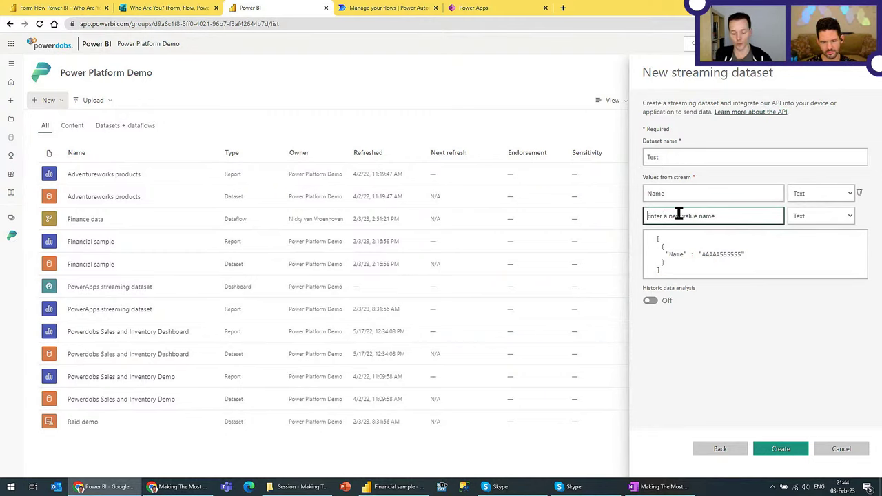
type("Experience")
key("Tab")
key("Tab")
key("Tab")
type("Integraito")
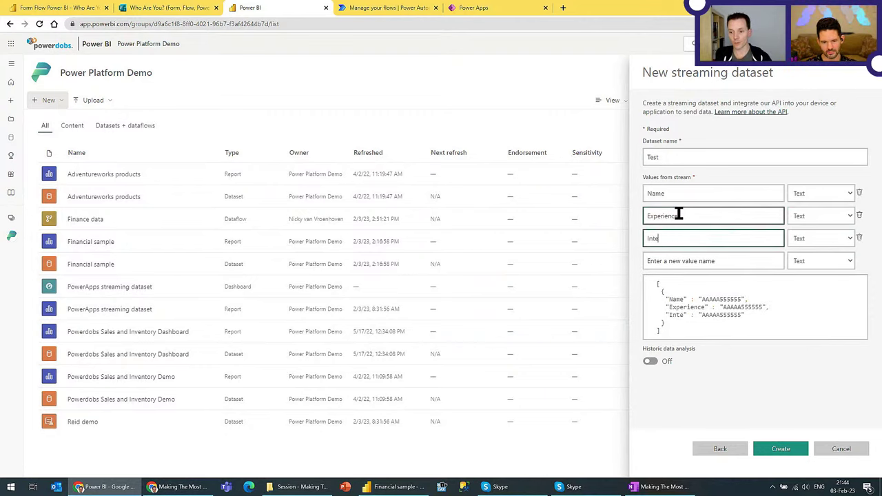
key("BackSpace")
key("BackSpace")
key("BackSpace")
type("tion")
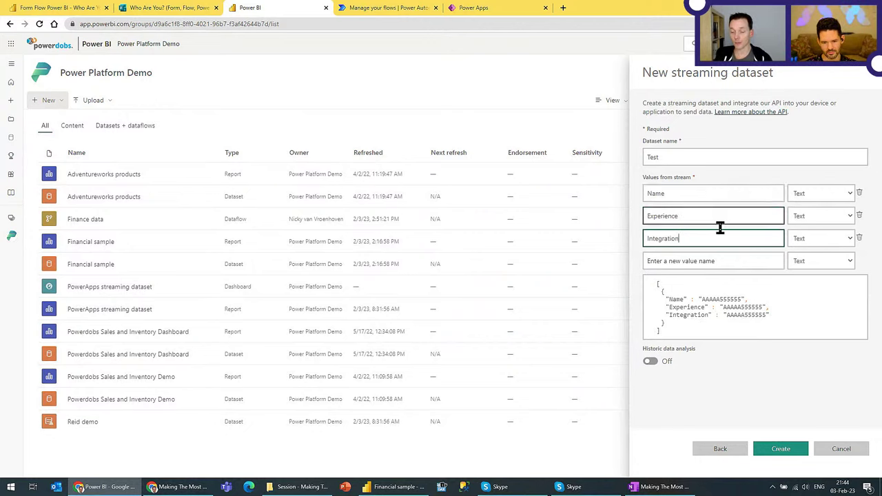
left_click(690, 264)
type("Score")
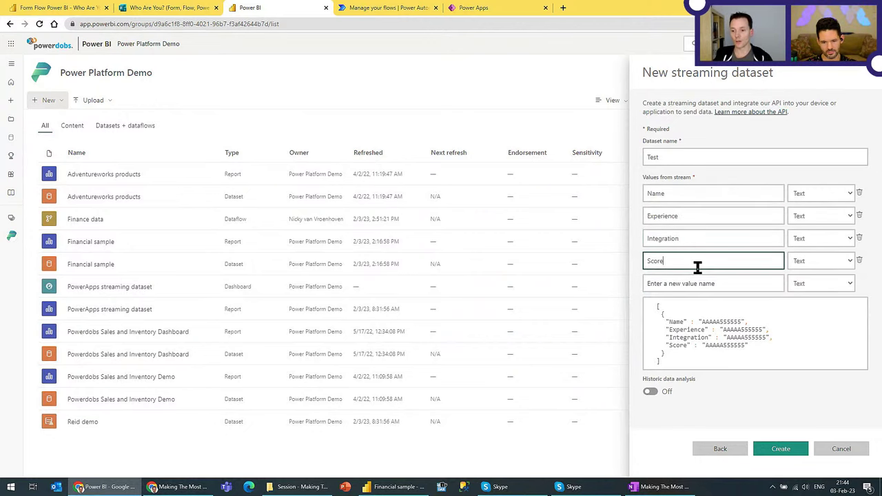
left_click(821, 261)
left_click(805, 284)
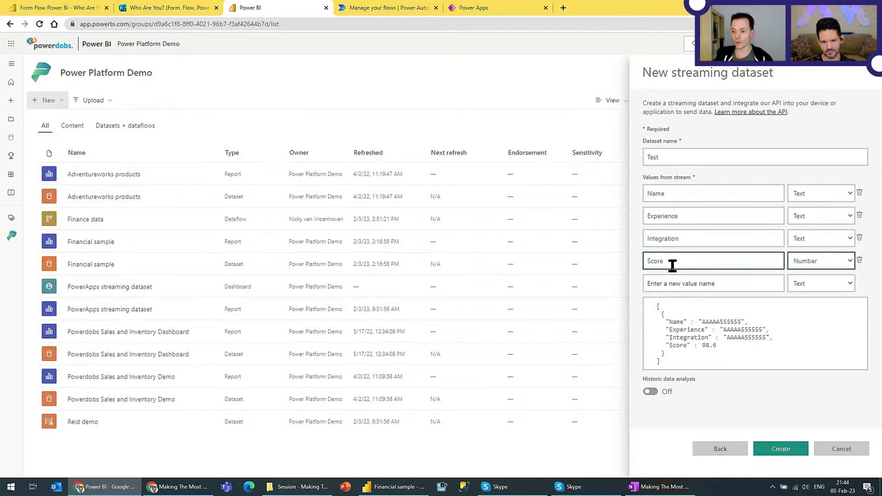
left_click(650, 393)
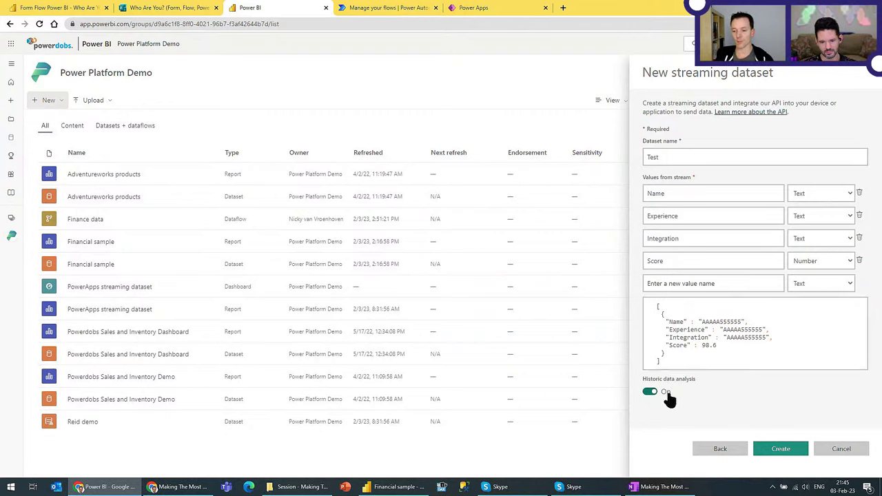
left_click(843, 452)
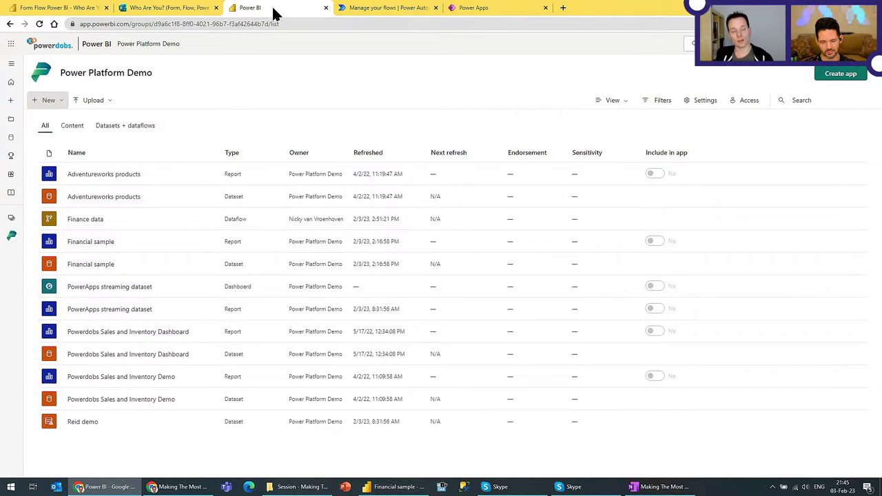
Step: Open the Who Are You? flow for editing and expand its trigger, response-details and add-rows steps
left_click(383, 9)
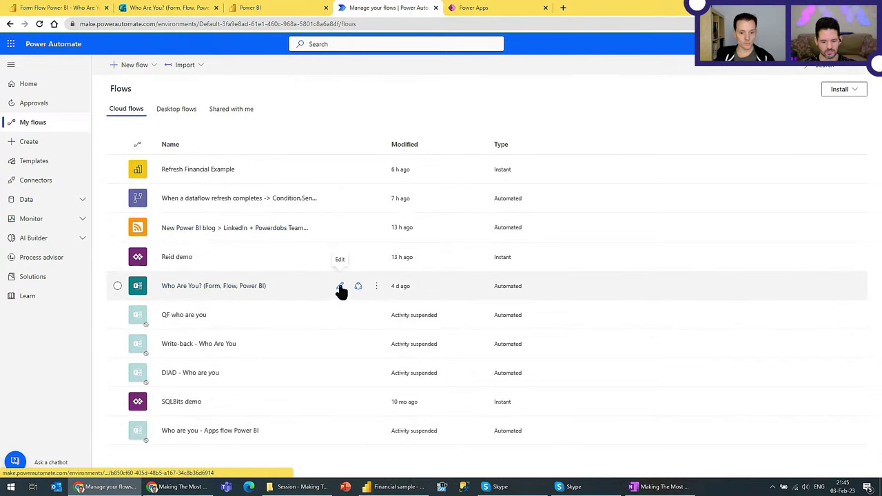
left_click(340, 287)
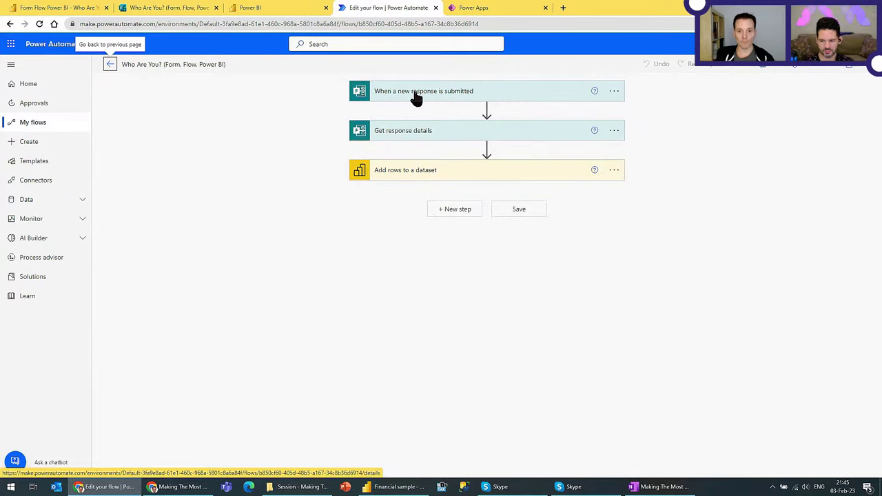
left_click(432, 95)
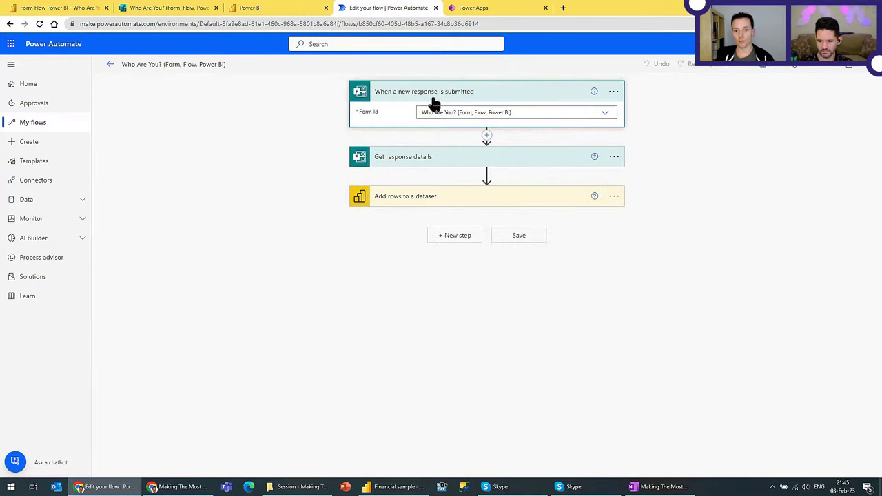
left_click(439, 159)
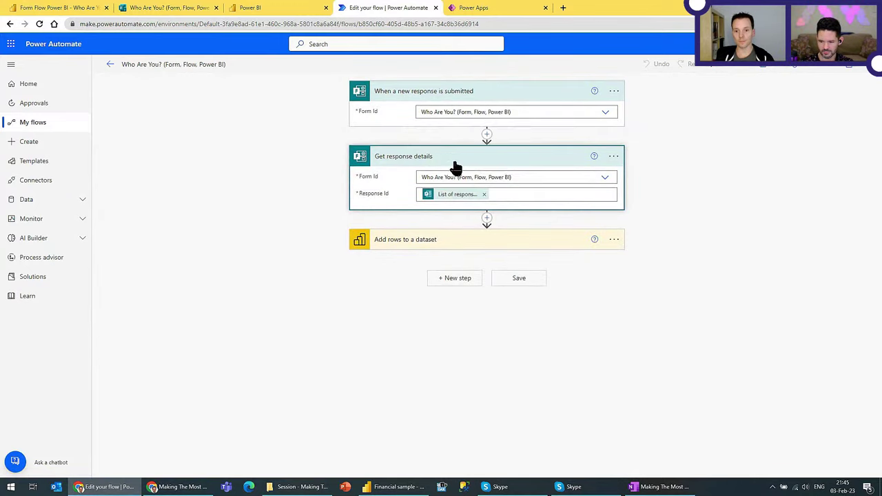
left_click(444, 241)
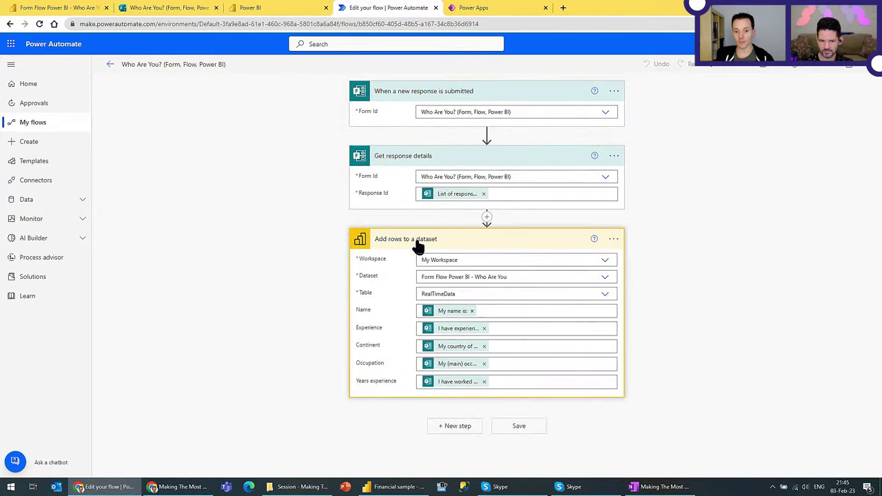
Step: Review the dynamic content available for the Name field, then close the list
left_click(502, 314)
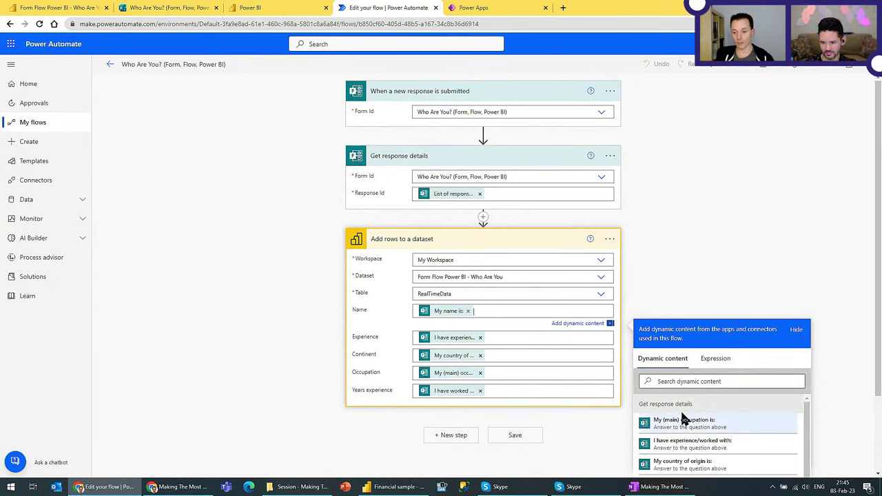
scroll(701, 437, "down", 1)
scroll(841, 394, "down", 2)
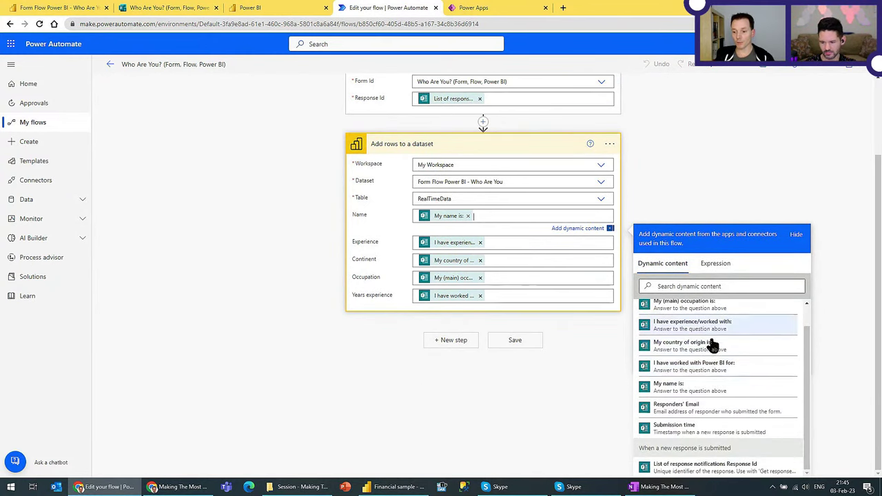
scroll(719, 375, "up", 1)
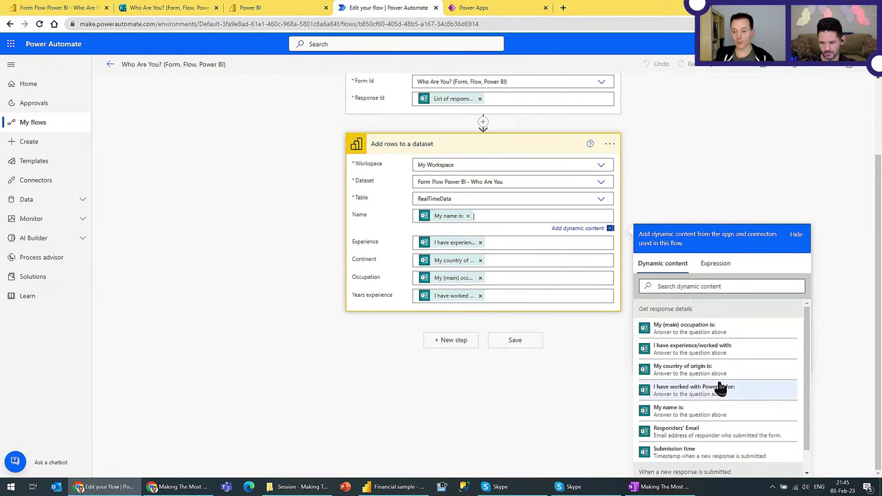
scroll(851, 354, "up", 2)
scroll(818, 359, "down", 2)
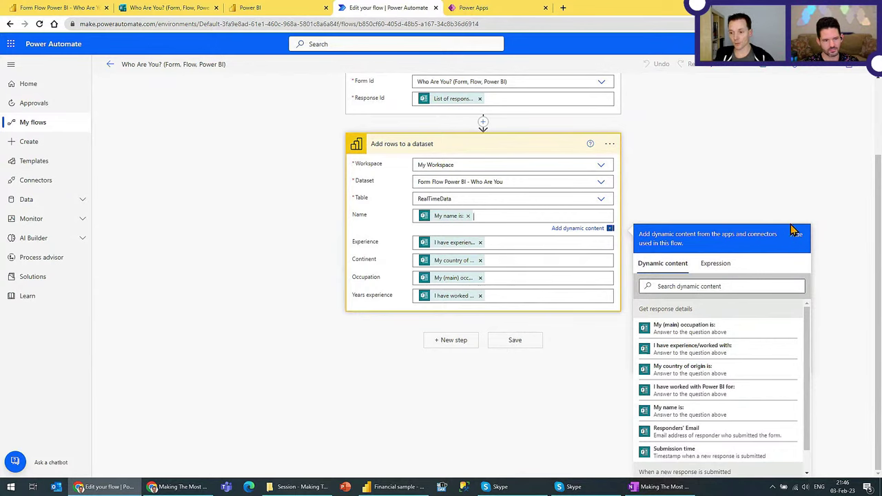
left_click(714, 169)
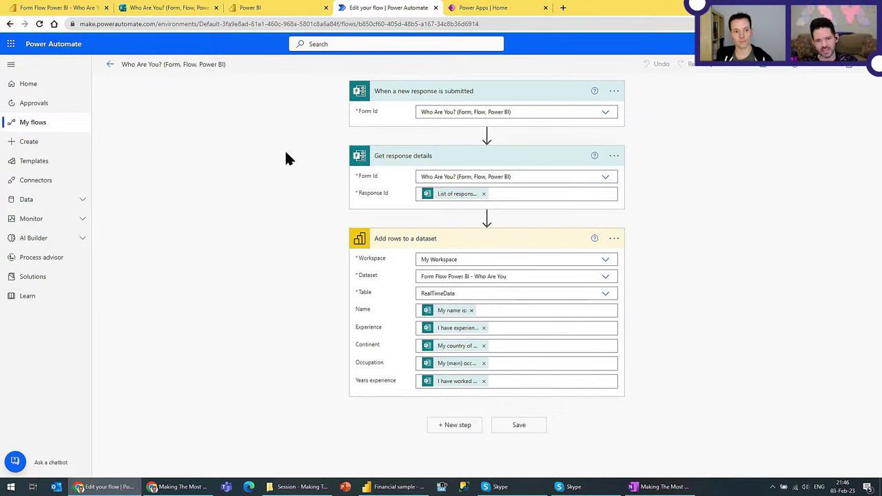
Step: Go from Home to the Create page with blank automated, instant and scheduled flow options
left_click(32, 85)
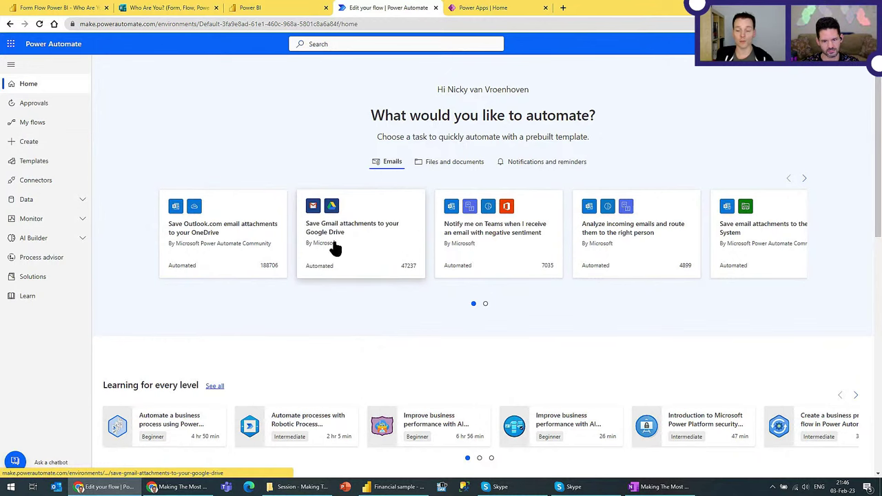
scroll(334, 295, "down", 3)
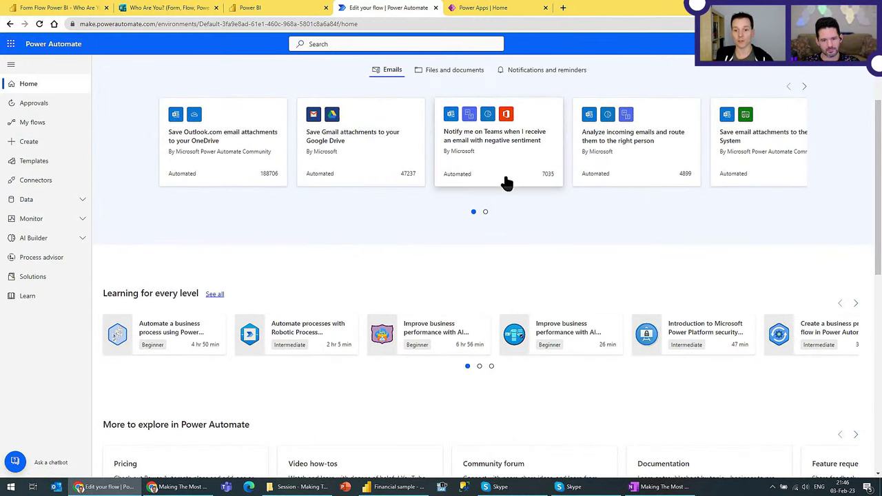
scroll(473, 244, "up", 3)
left_click(31, 142)
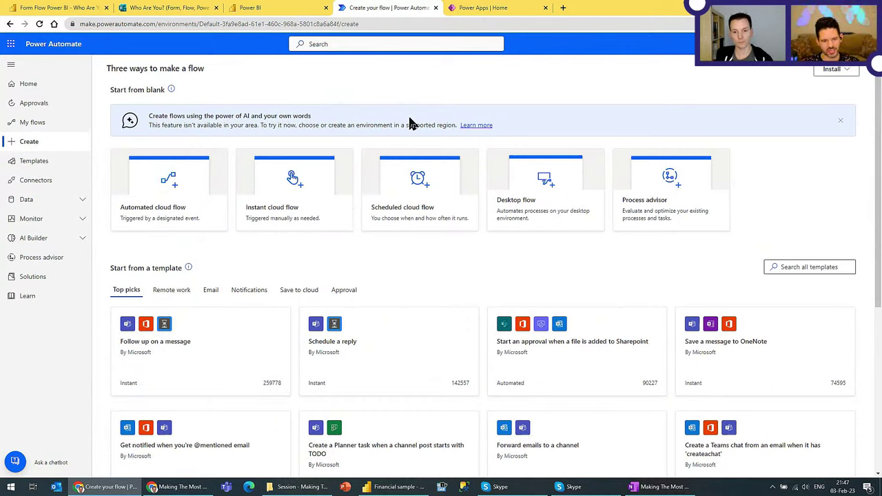
scroll(398, 117, "down", 1)
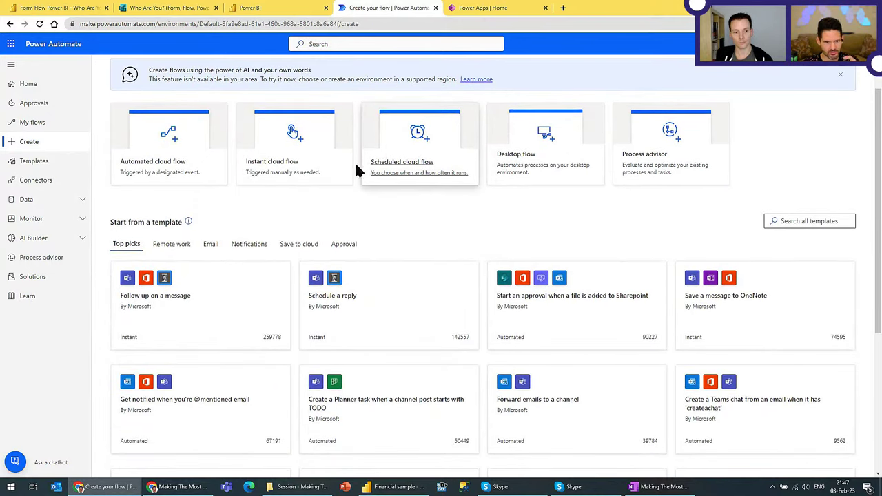
Step: Search for 'power bi' and browse the connector, flow template and blog results
scroll(326, 187, "up", 1)
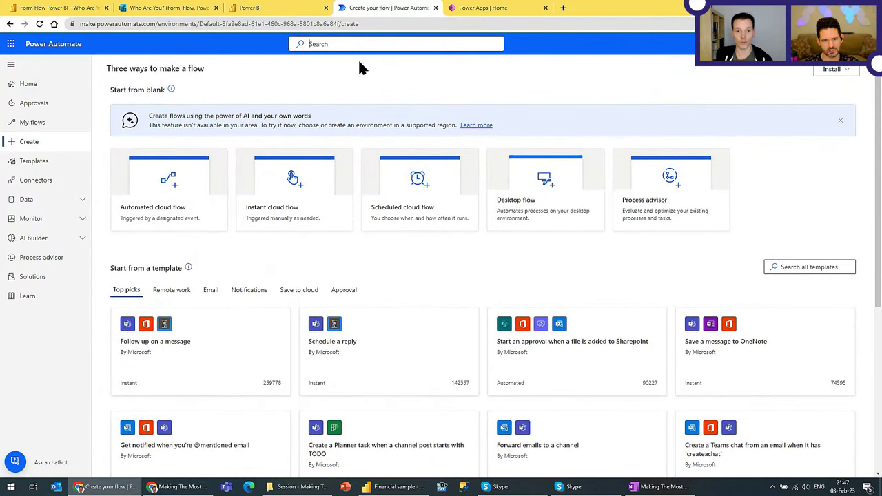
type("power bi")
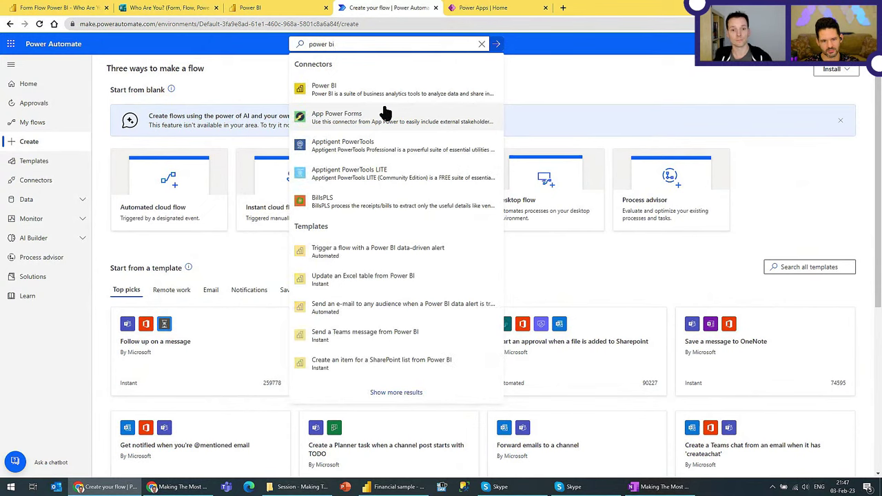
key("Return")
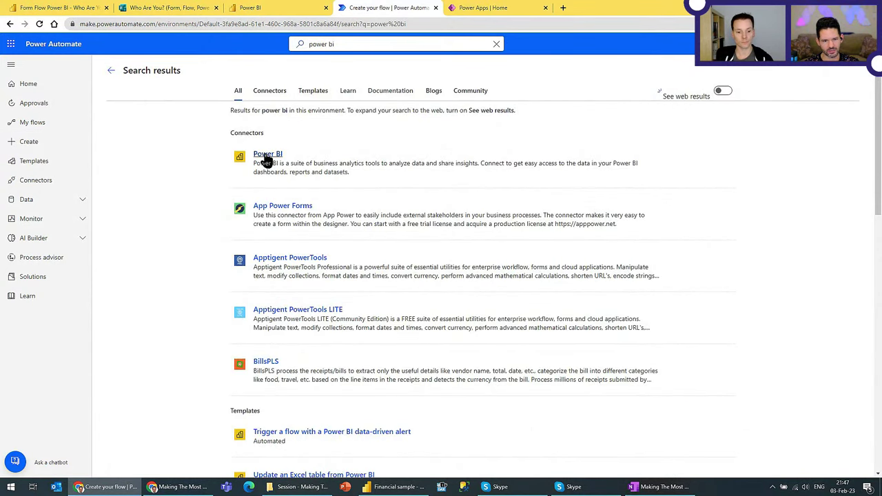
scroll(220, 207, "down", 3)
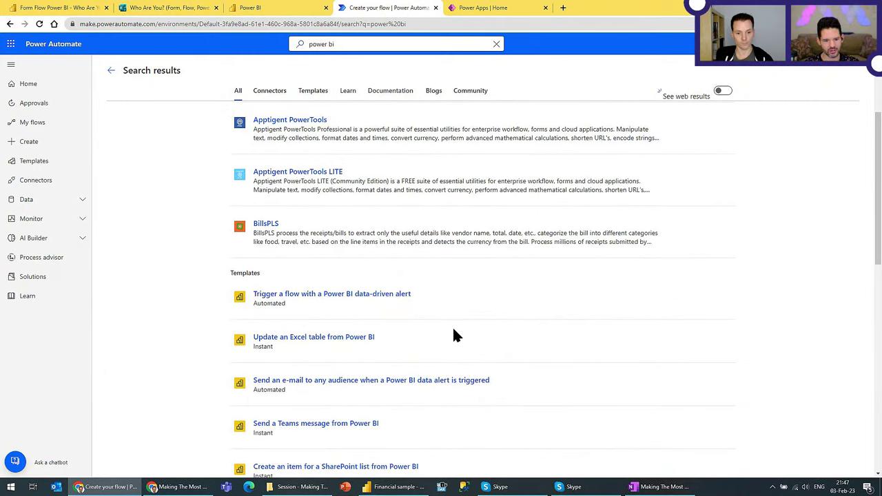
scroll(457, 334, "down", 2)
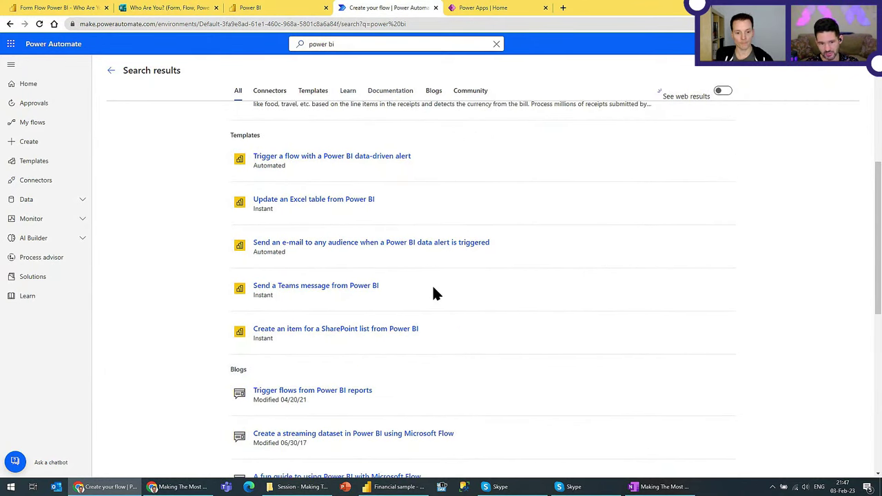
scroll(174, 263, "down", 2)
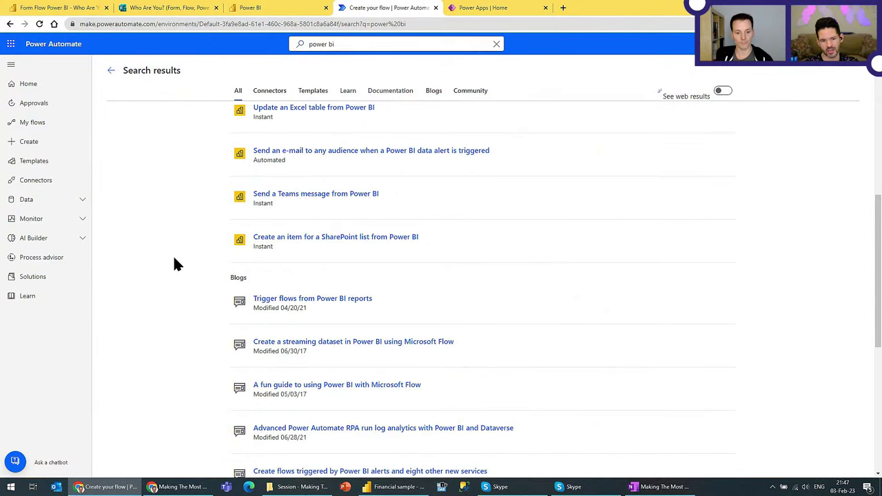
scroll(173, 262, "up", 2)
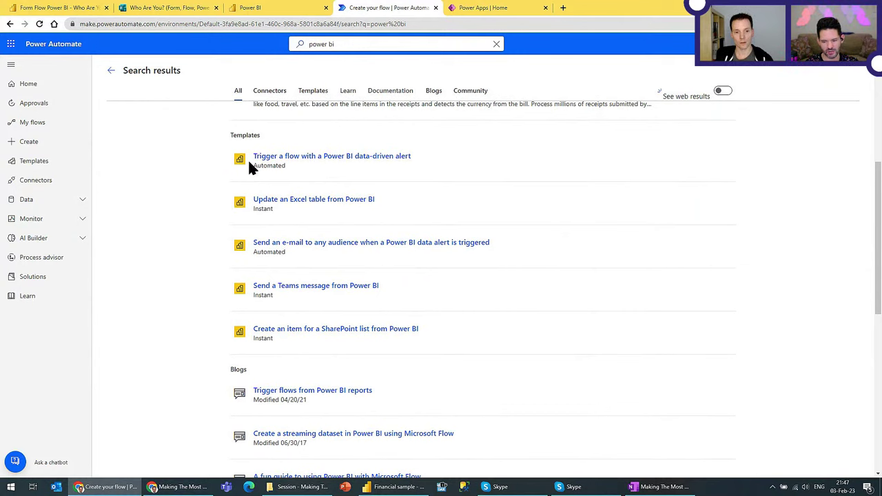
scroll(147, 257, "up", 1)
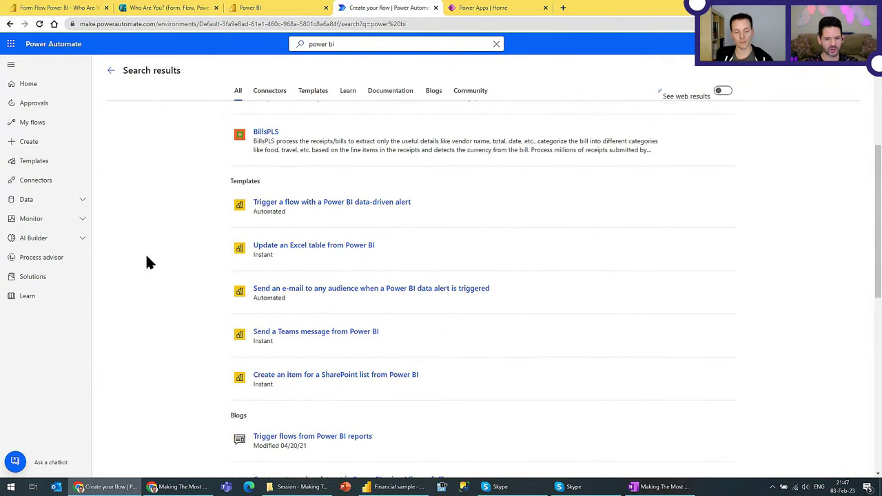
scroll(153, 228, "up", 5)
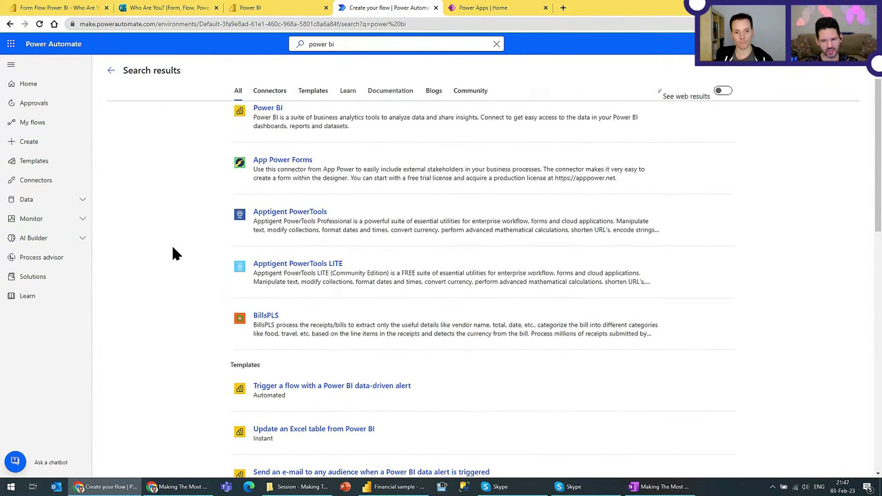
scroll(249, 330, "down", 3)
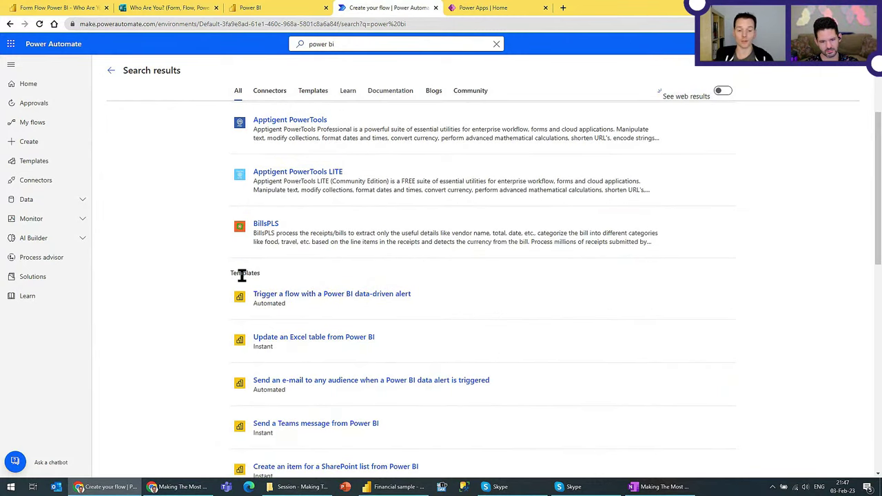
scroll(403, 296, "down", 2)
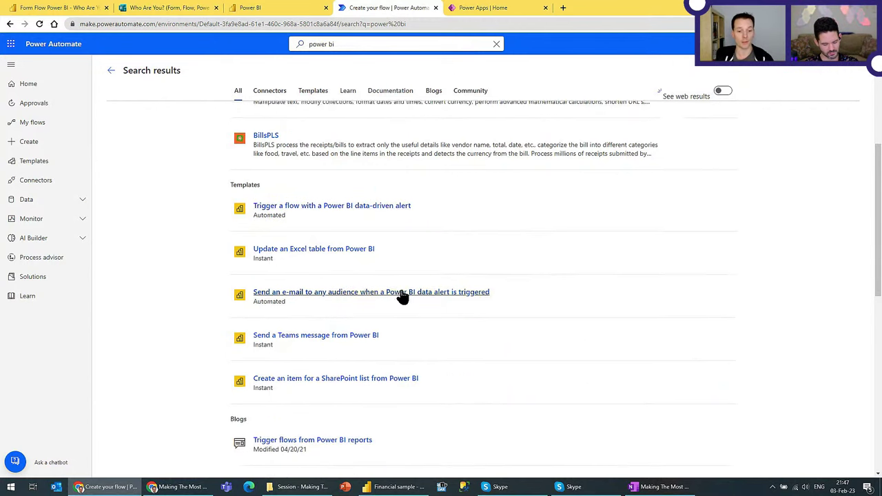
Step: Try the Power BI data-driven alert template, dismiss its sign-up dialog and go back
left_click(312, 204)
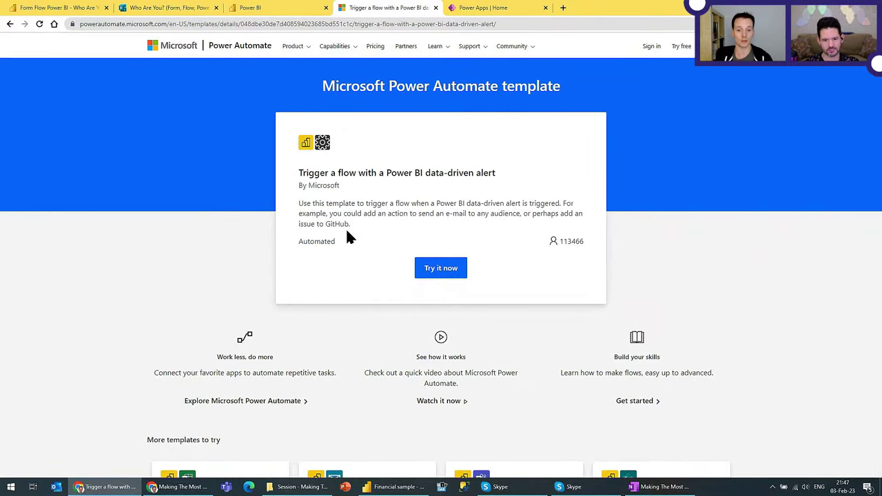
left_click(447, 269)
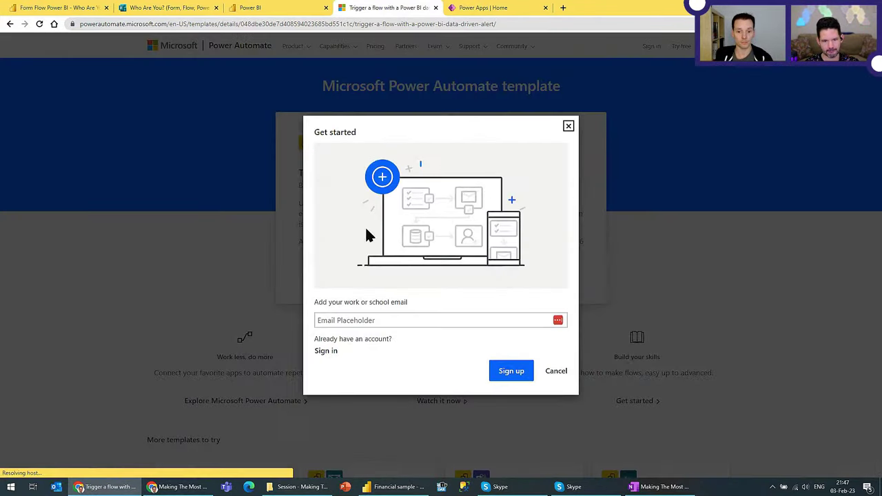
left_click(415, 320)
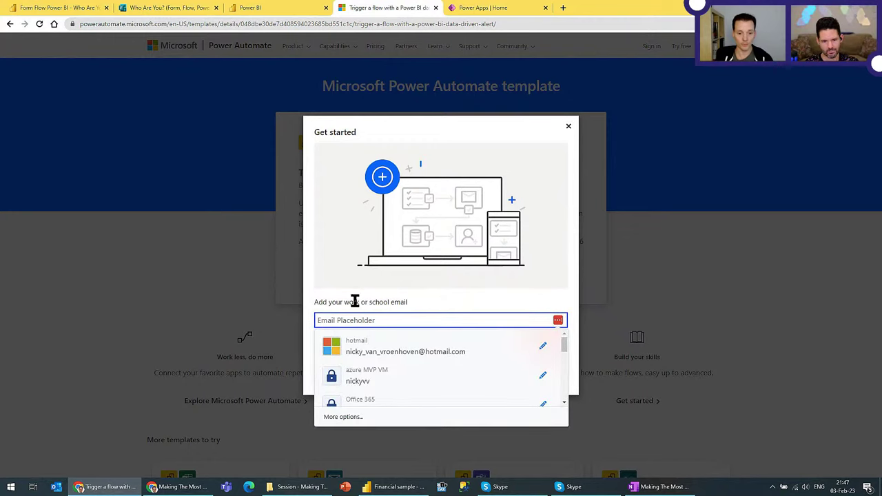
left_click(351, 296)
left_click(353, 319)
left_click(575, 376)
left_click(559, 373)
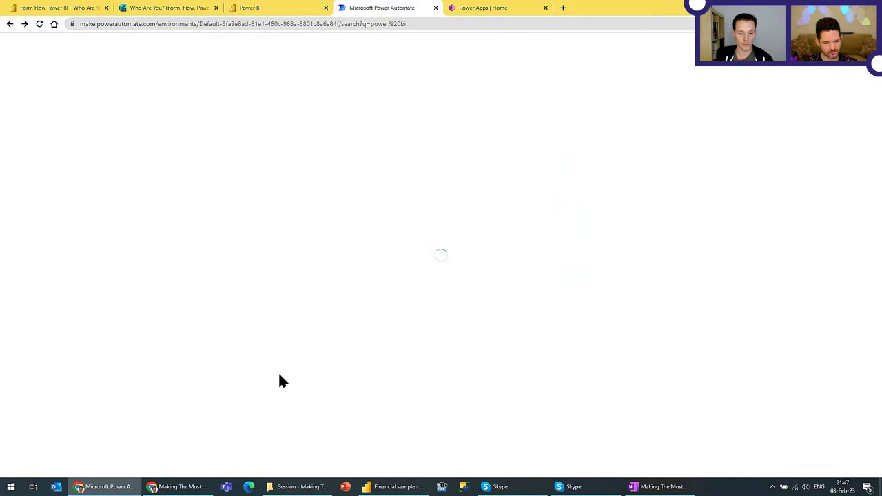
key("alt+Left")
scroll(358, 232, "down", 4)
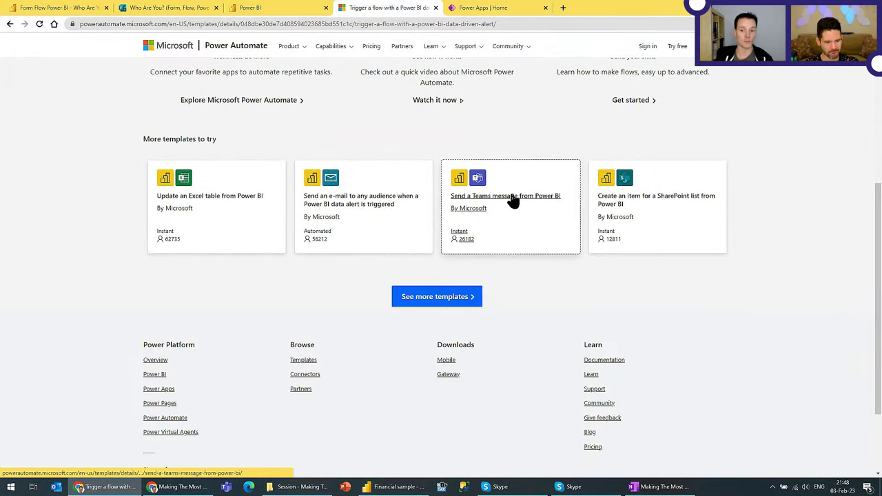
Step: Try the Send a Teams message from Power BI template and enter the work email address
left_click(559, 241)
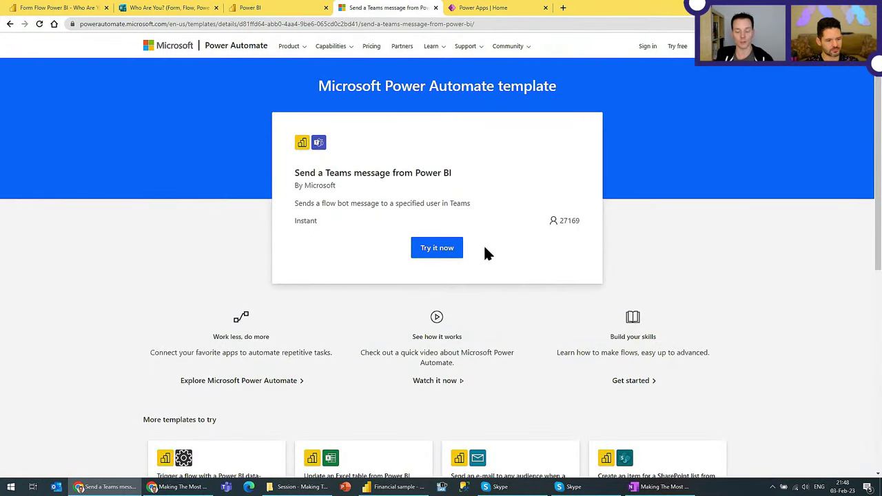
left_click(437, 249)
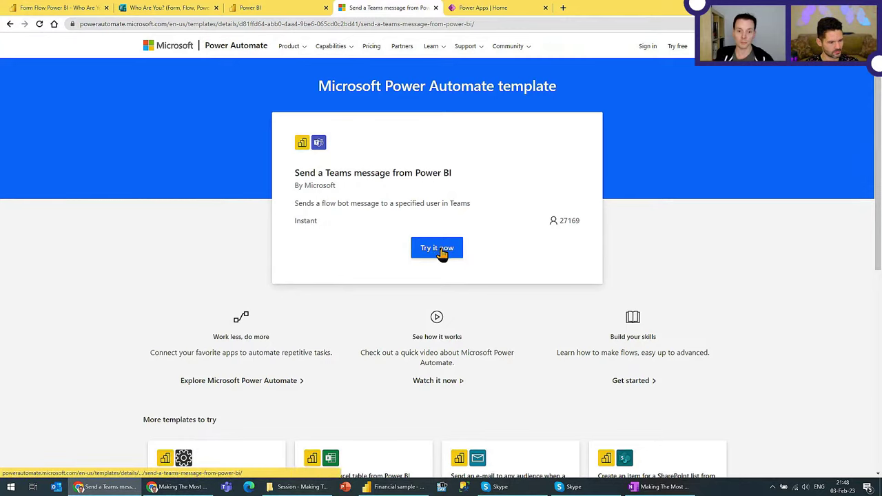
left_click(403, 320)
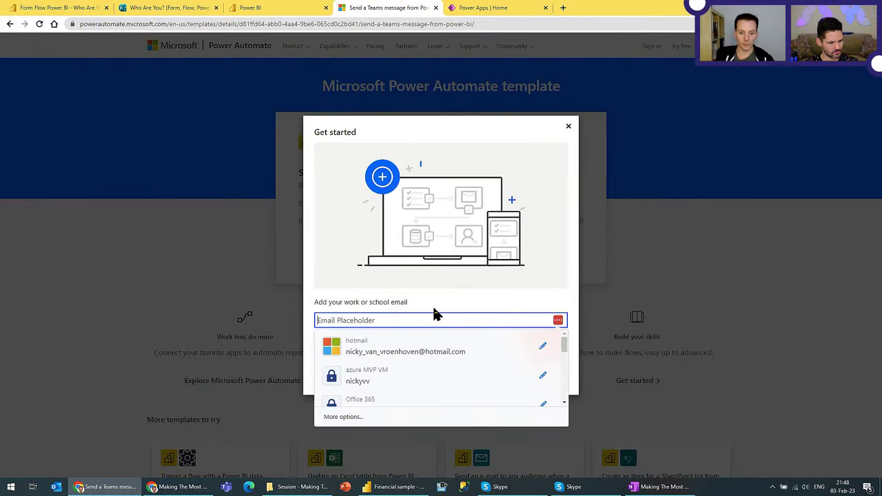
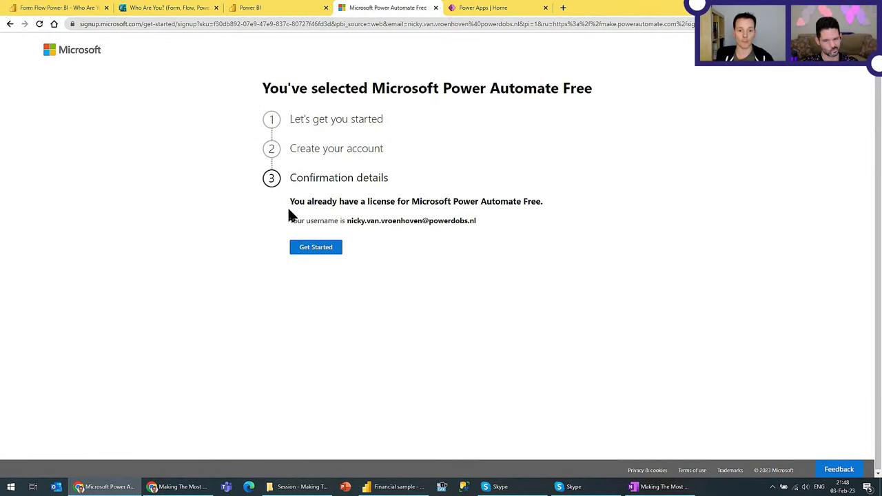
Step: Get past the license confirmation, close the Microsoft 365 tab and go to make.powerautomate.com
left_click(317, 249)
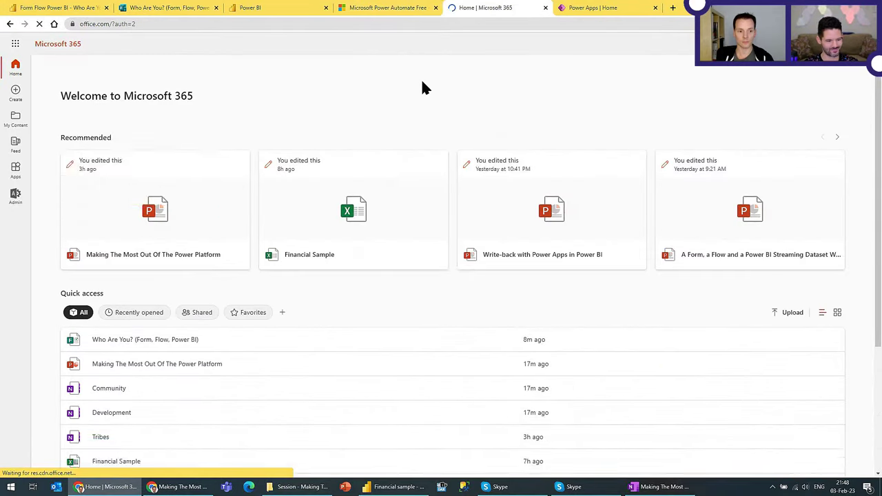
middle_click(488, 9)
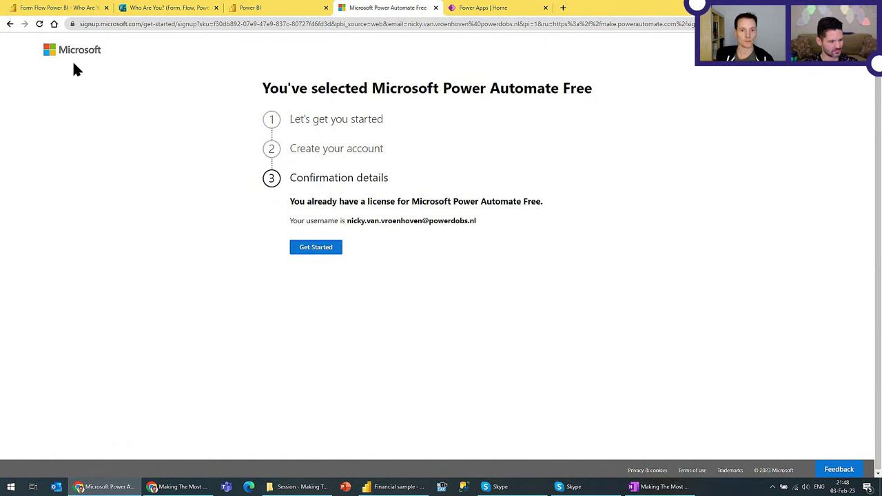
key("ctrl+l")
type("make")
key("Return")
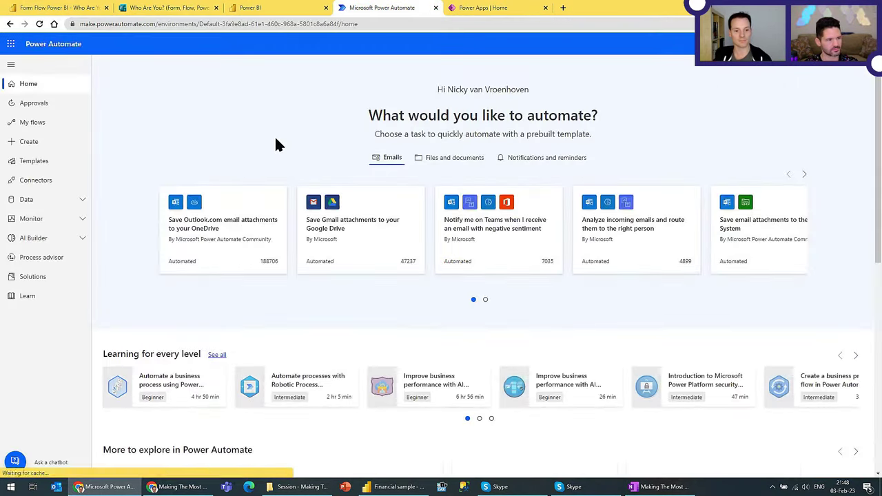
Step: Search Power Automate for 'power bi'
scroll(331, 276, "down", 2)
scroll(321, 262, "up", 2)
left_click(354, 44)
type("power ")
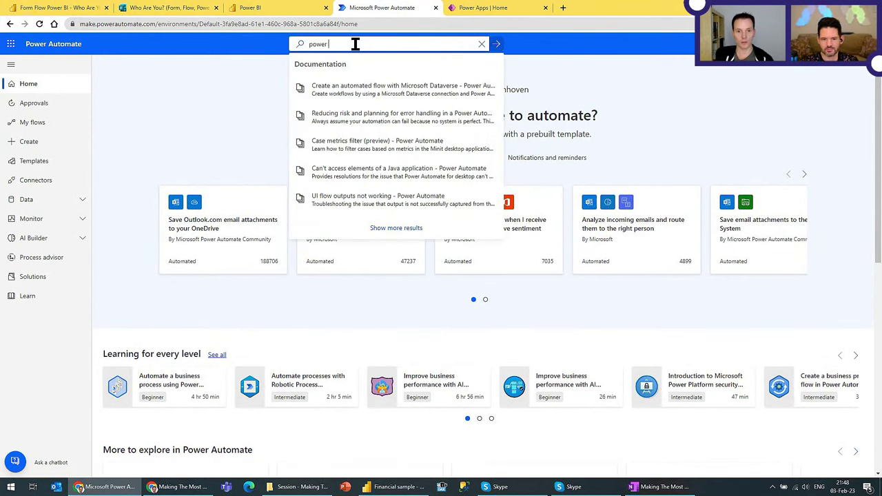
type("bi")
key("Return")
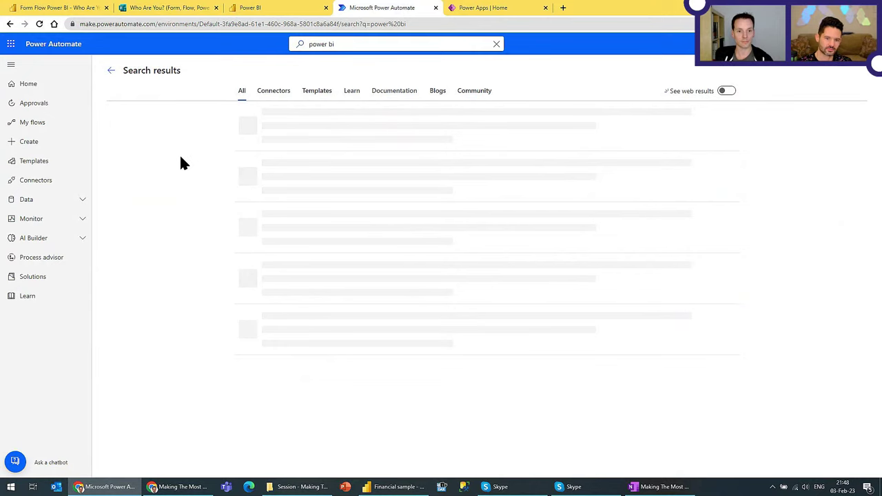
Step: Preview the 'Trigger a flow with a Power BI data-driven alert' template under Templates, then return to the results
left_click(316, 92)
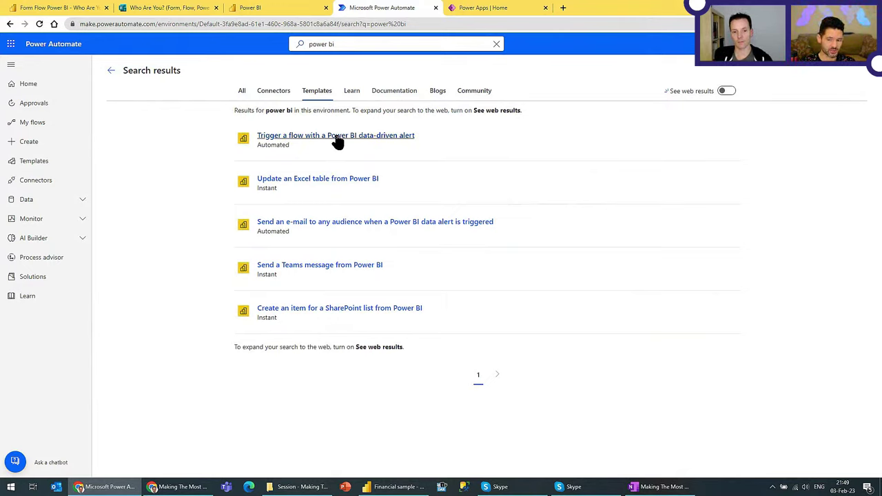
left_click(337, 136)
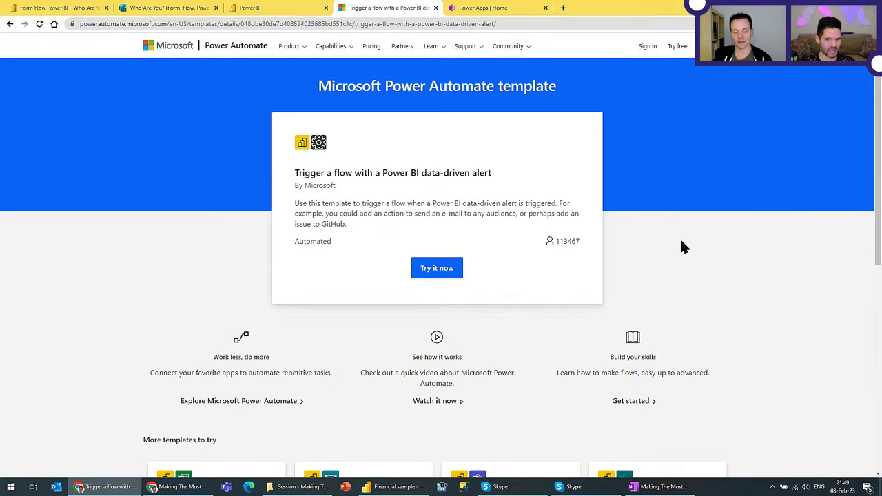
scroll(675, 251, "down", 1)
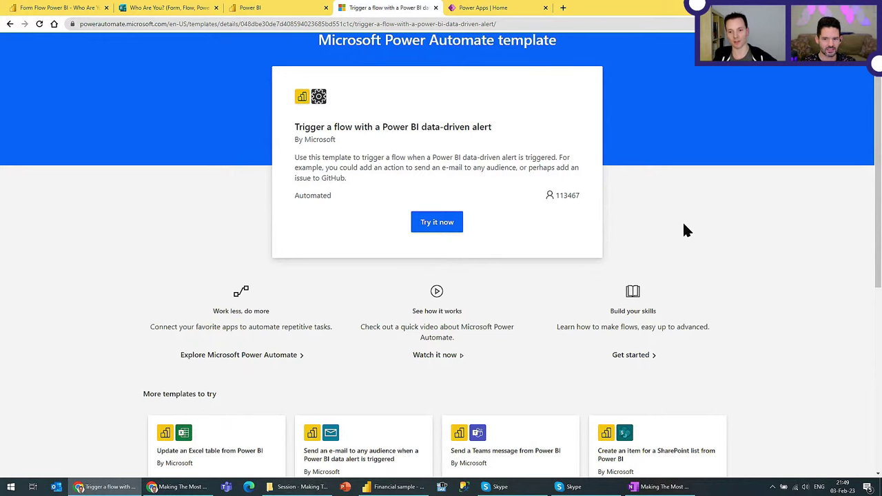
scroll(684, 229, "up", 1)
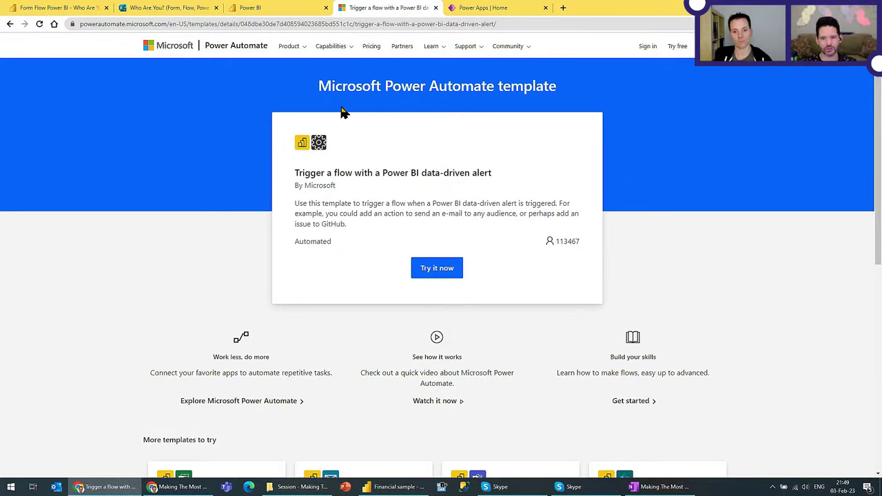
key("alt+Left")
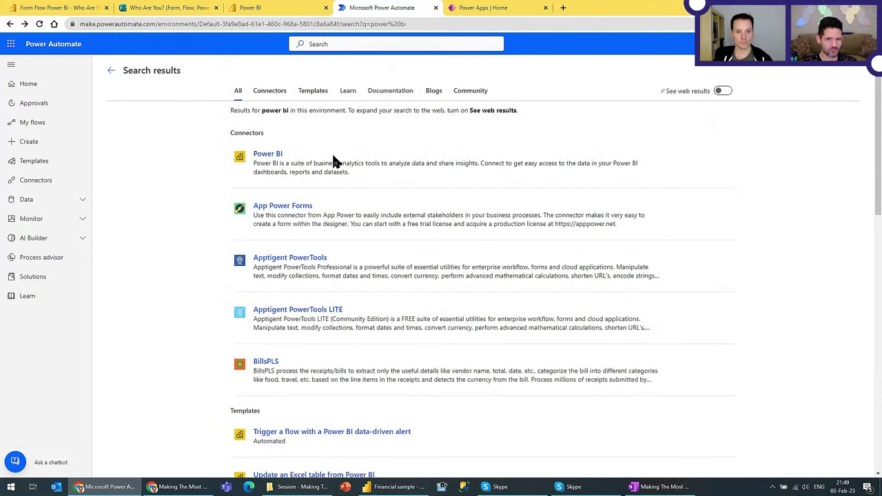
Step: Browse the Power BI connector's triggers and templates, then go to My flows
left_click(275, 154)
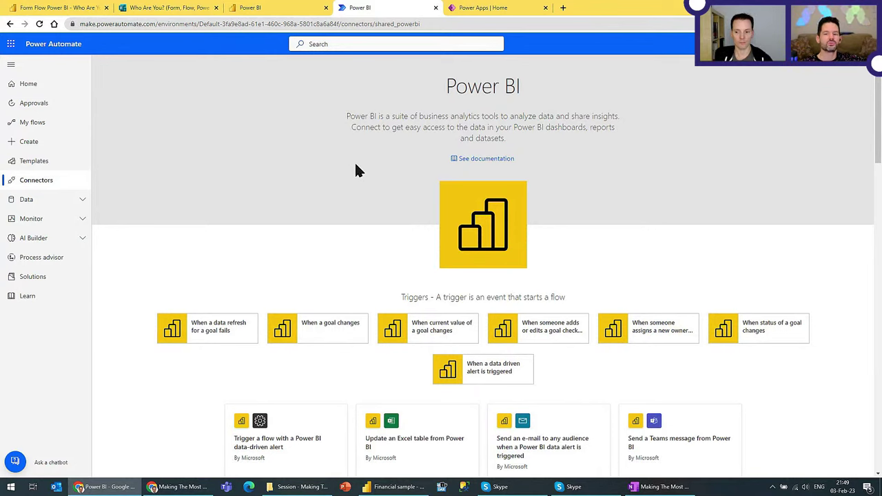
scroll(356, 166, "down", 1)
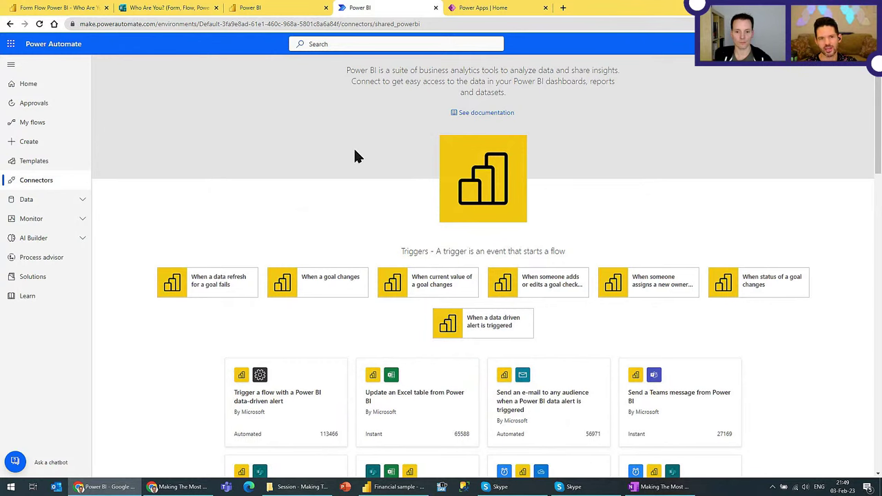
scroll(278, 120, "down", 2)
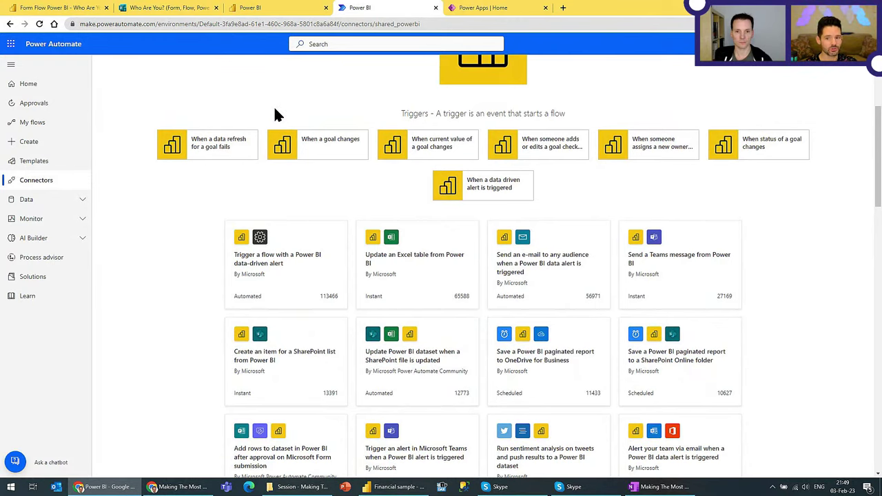
scroll(274, 111, "up", 2)
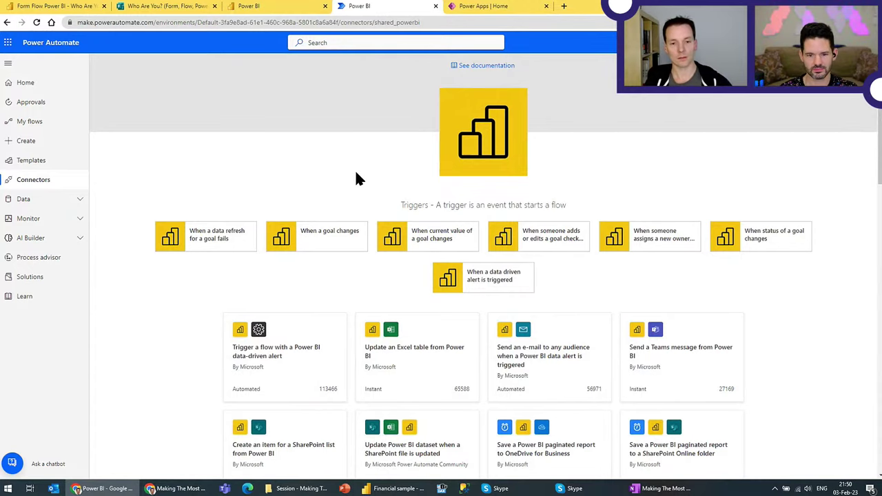
scroll(272, 98, "up", 2)
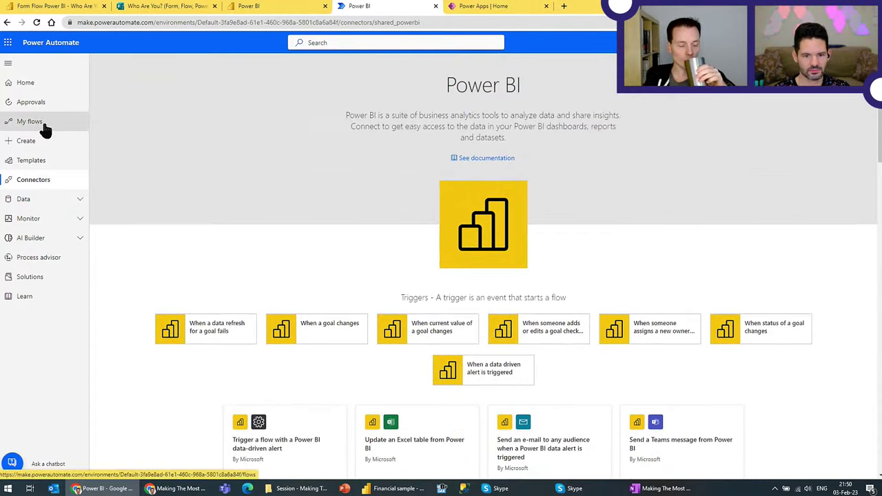
left_click(43, 125)
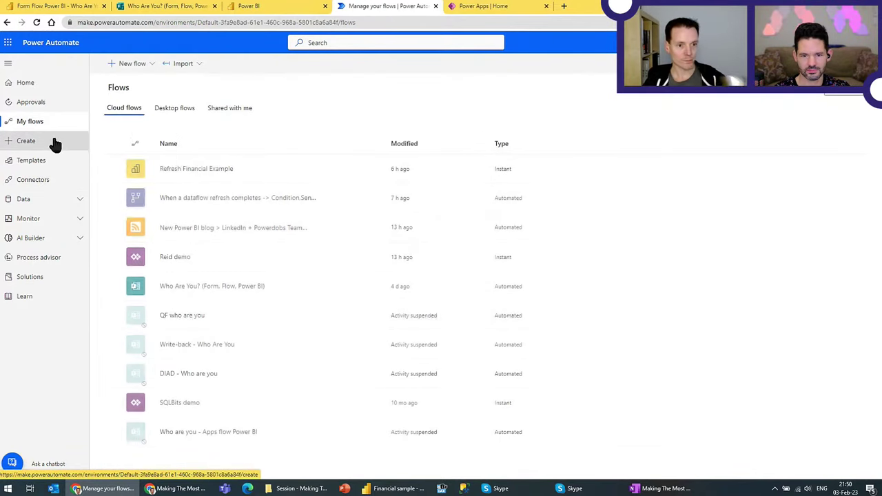
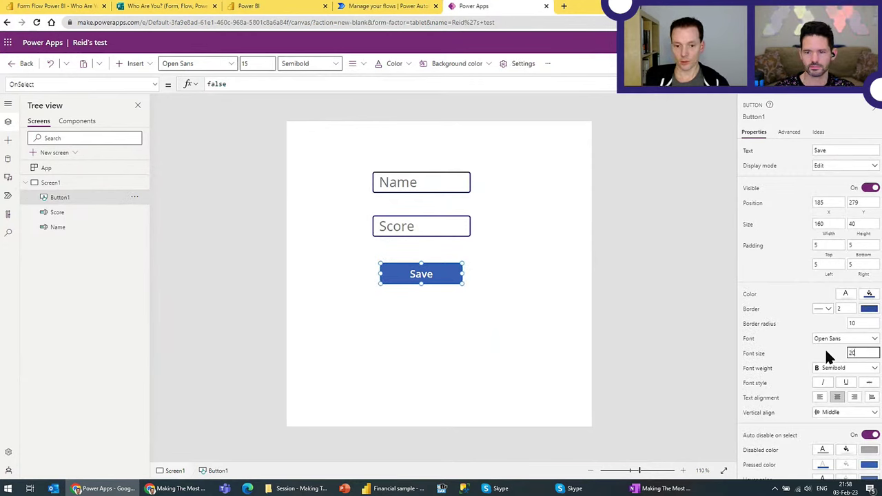
Step: Apply font size 20 to the Save button's text and reselect Button1
left_click(468, 331)
left_click(437, 270)
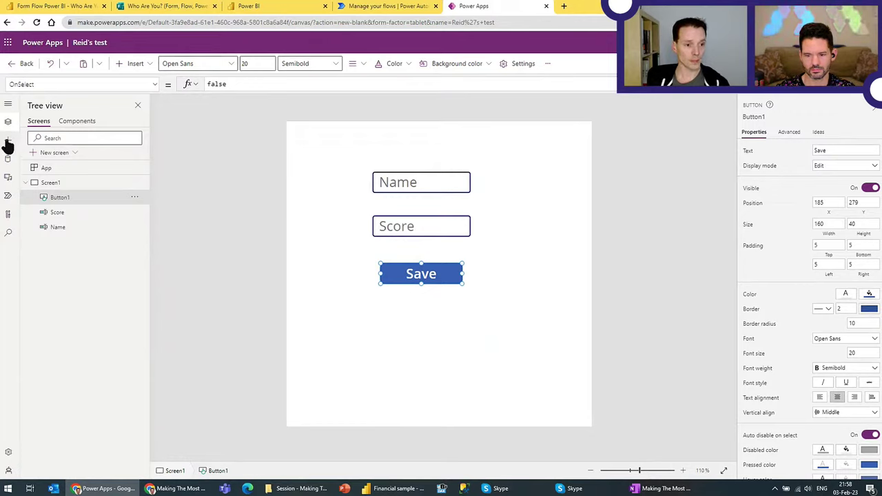
Step: Create a blank flow with a PowerApps trigger and add a new step after it
left_click(8, 197)
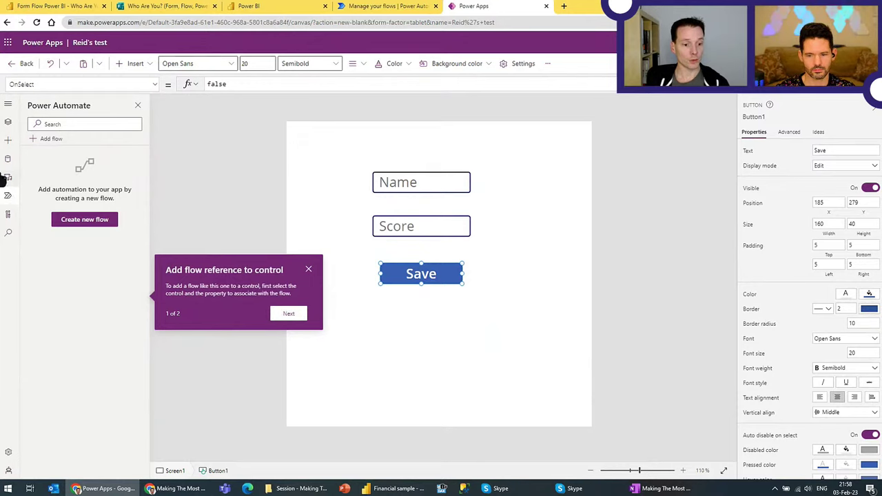
left_click(308, 269)
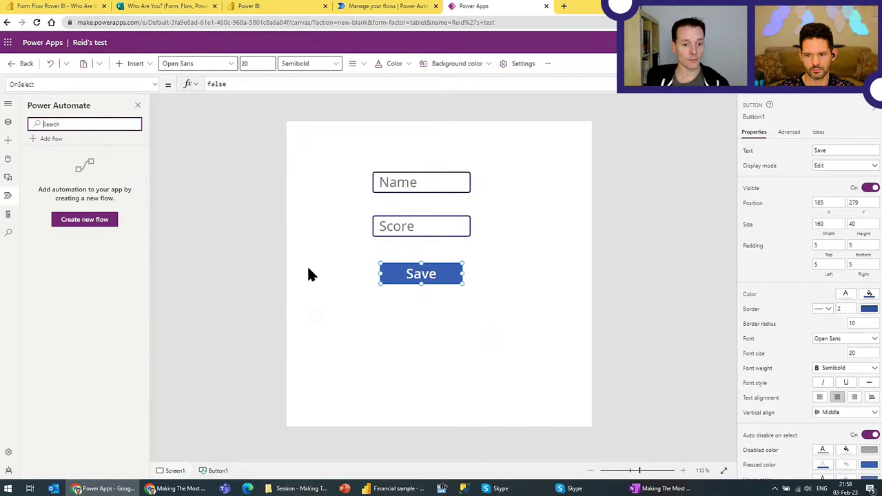
left_click(100, 227)
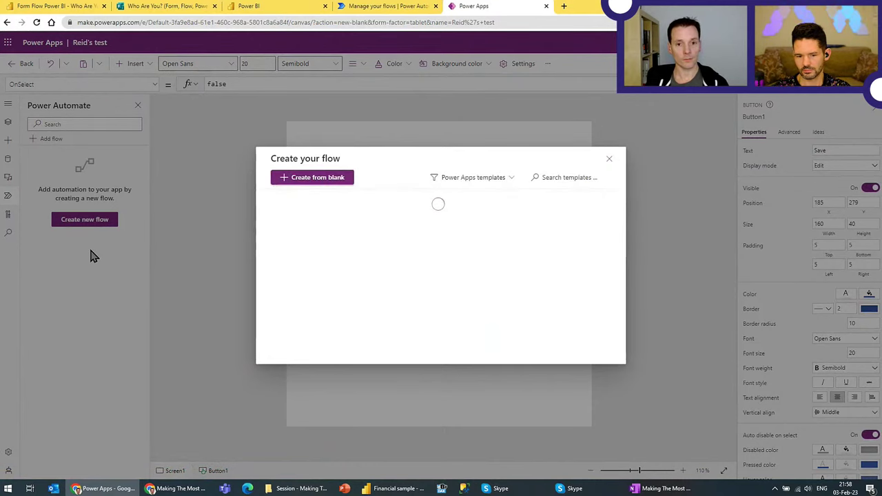
left_click(332, 180)
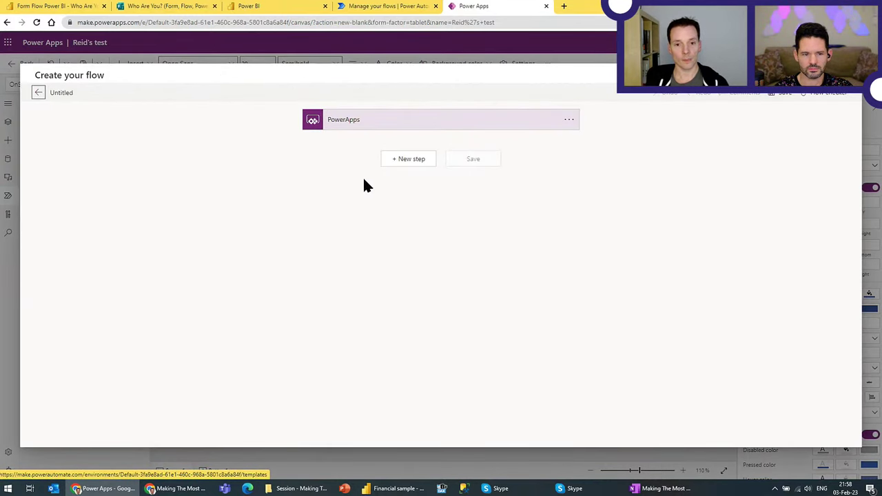
left_click(342, 124)
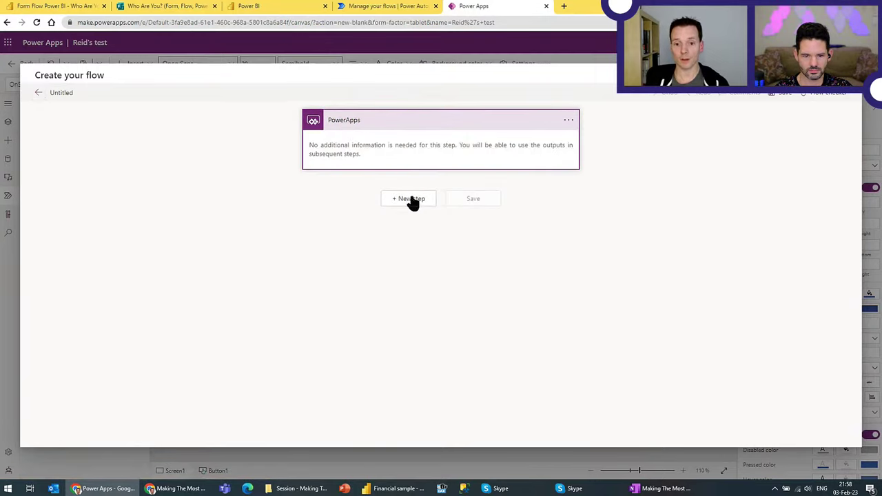
left_click(409, 176)
left_click(408, 160)
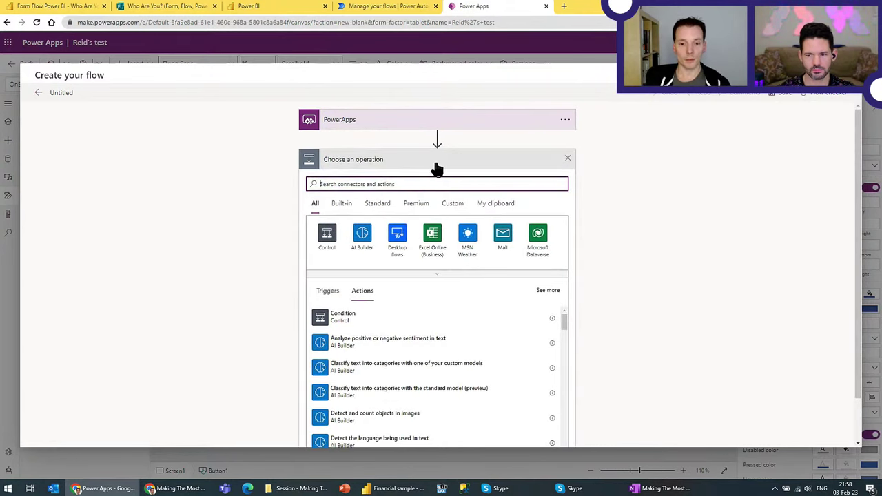
Step: Edit the demo streaming dataset's settings, checking Name, Score, Date and turning historic data analysis off
left_click(283, 10)
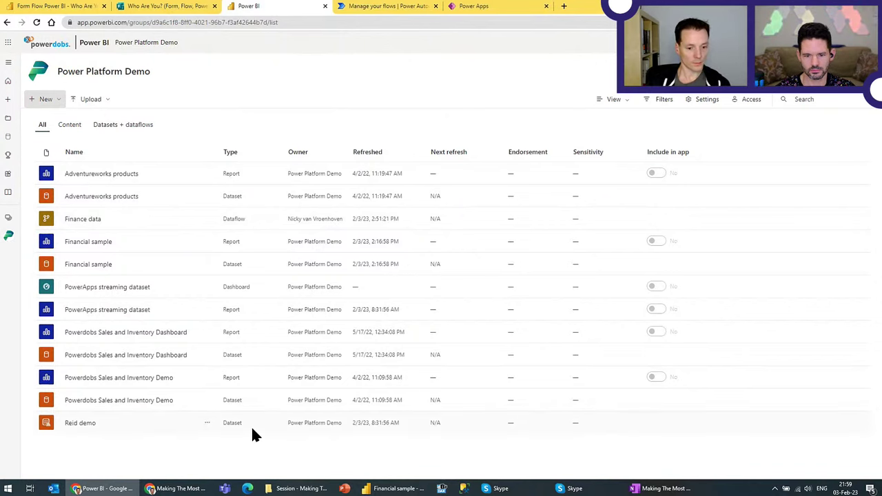
left_click(206, 423)
left_click(223, 369)
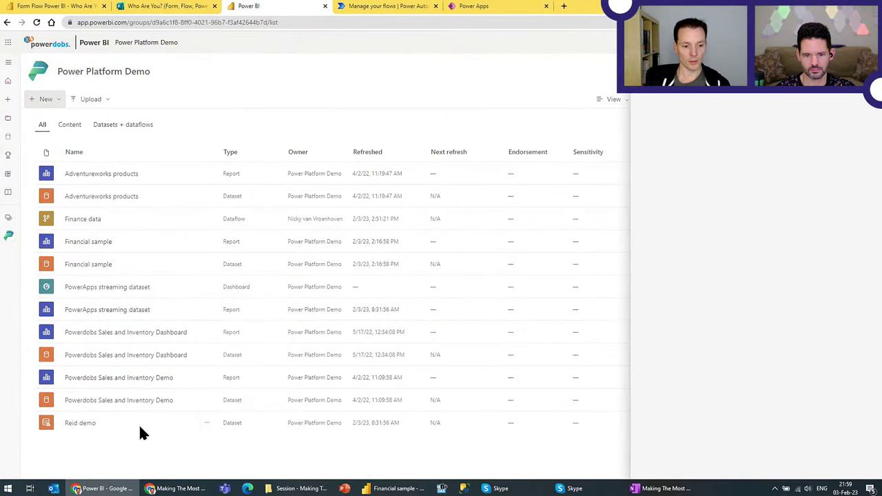
left_click(669, 195)
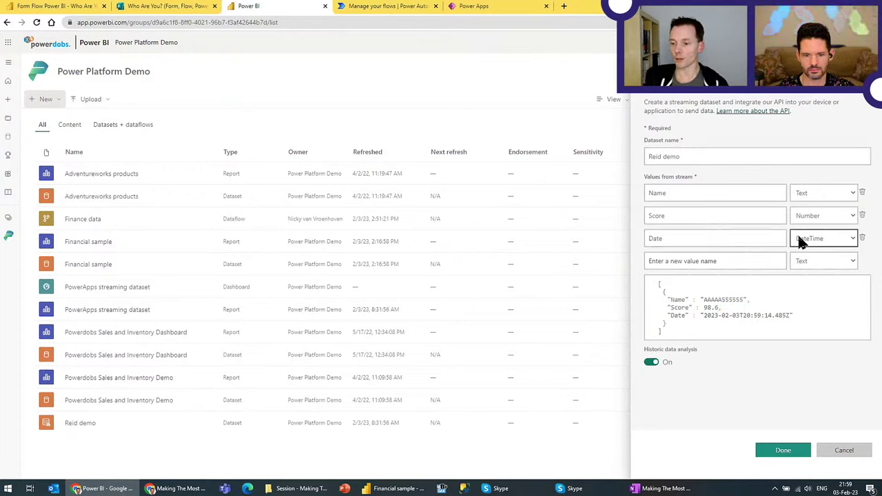
left_click(654, 364)
left_click(793, 455)
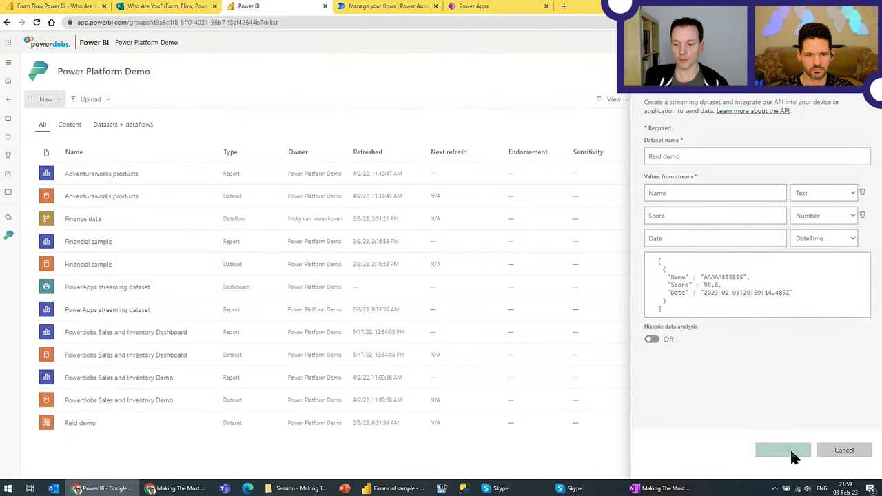
left_click(210, 423)
left_click(220, 385)
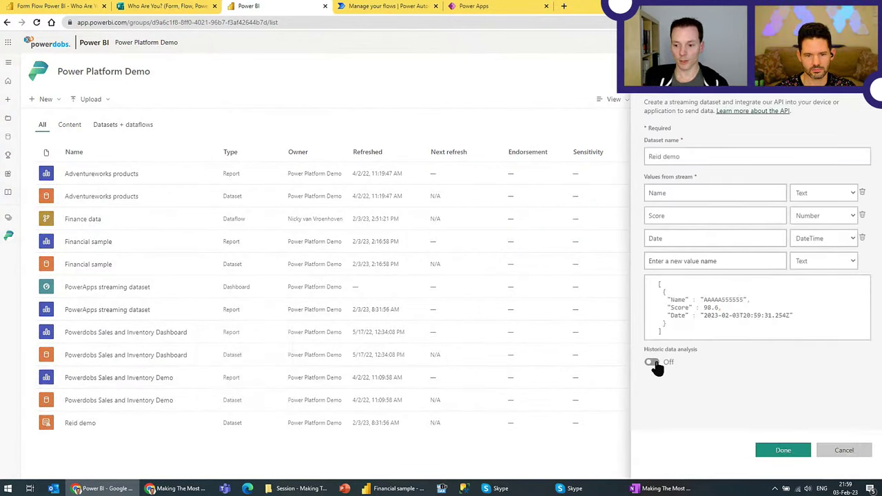
left_click(784, 451)
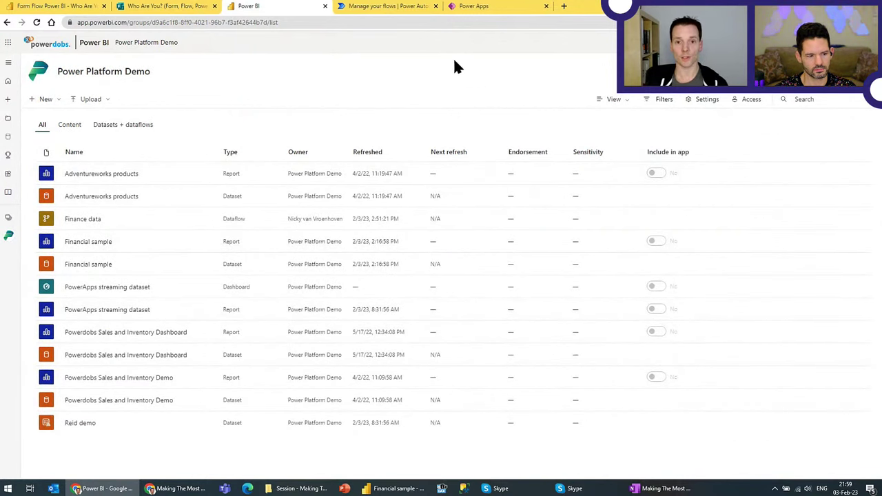
Step: Search 'power' and add the Power BI 'Add rows to a dataset' action
left_click(476, 7)
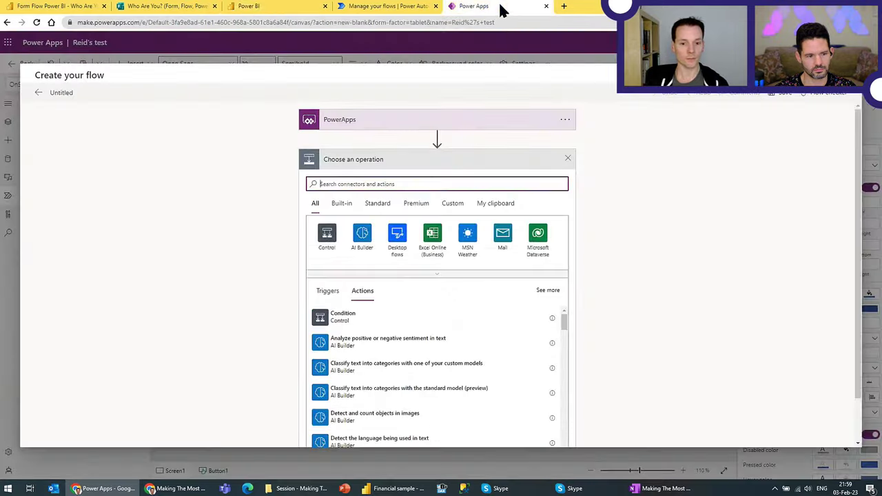
type("power")
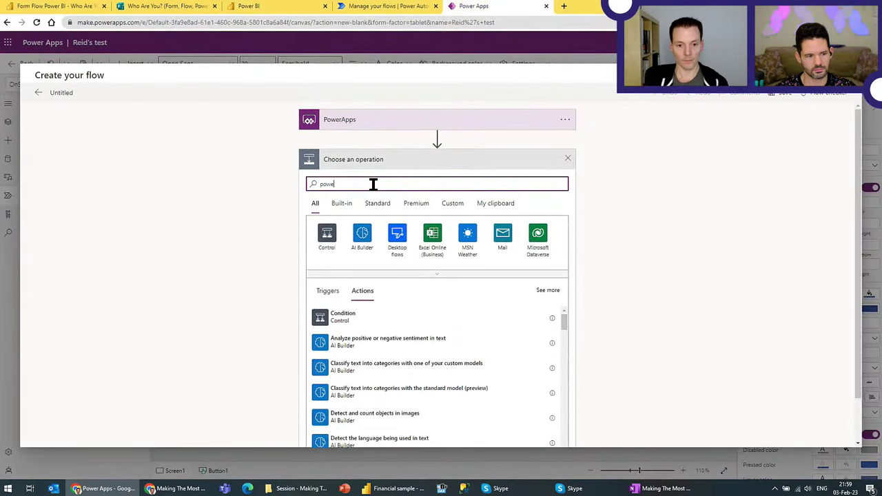
left_click(363, 237)
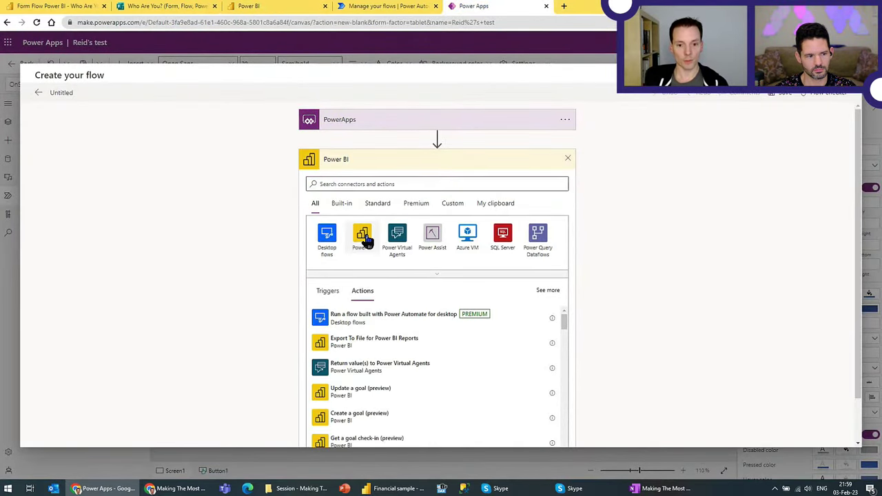
left_click(360, 256)
Step: Target the RealTimeData table of the demo dataset in the Power Platform Demo workspace
left_click(406, 181)
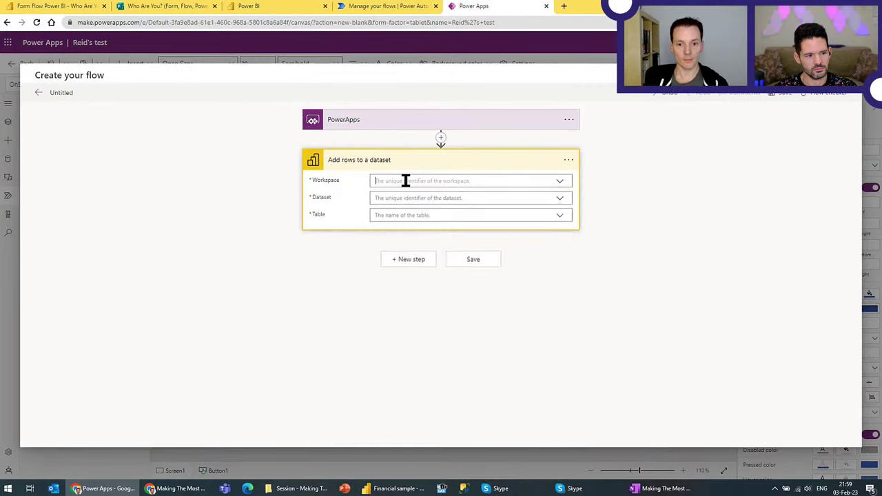
left_click(406, 232)
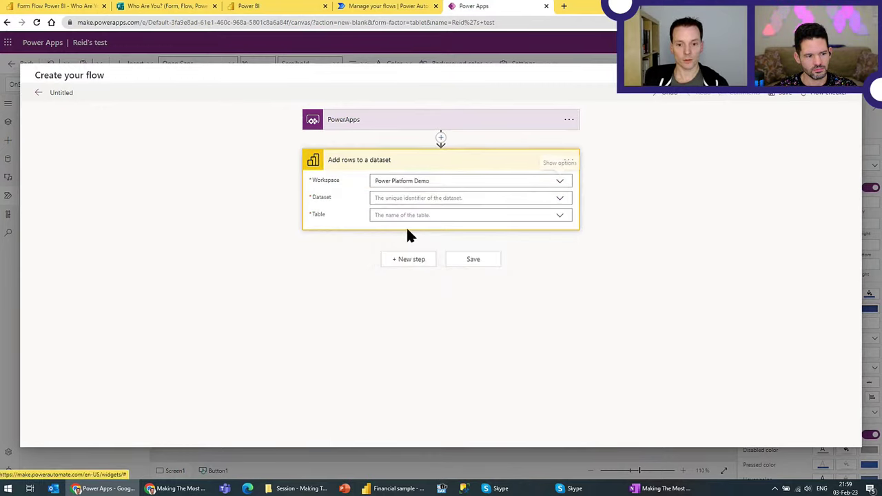
left_click(414, 197)
left_click(389, 214)
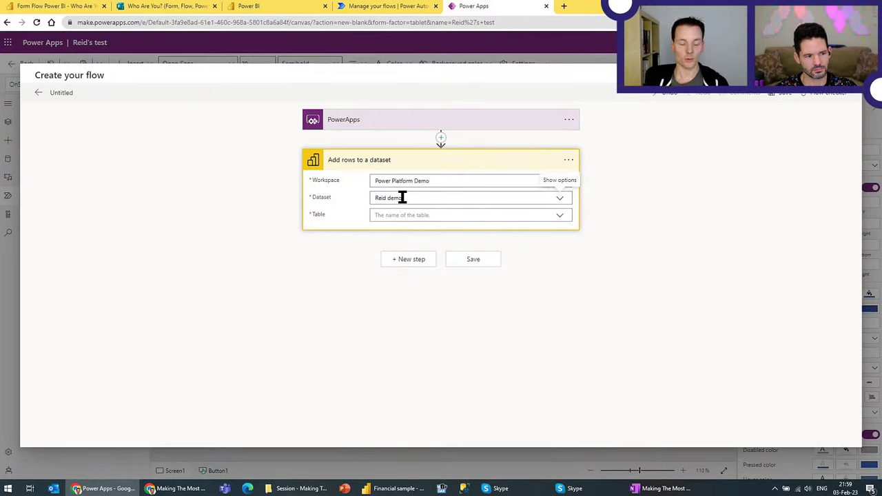
left_click(405, 215)
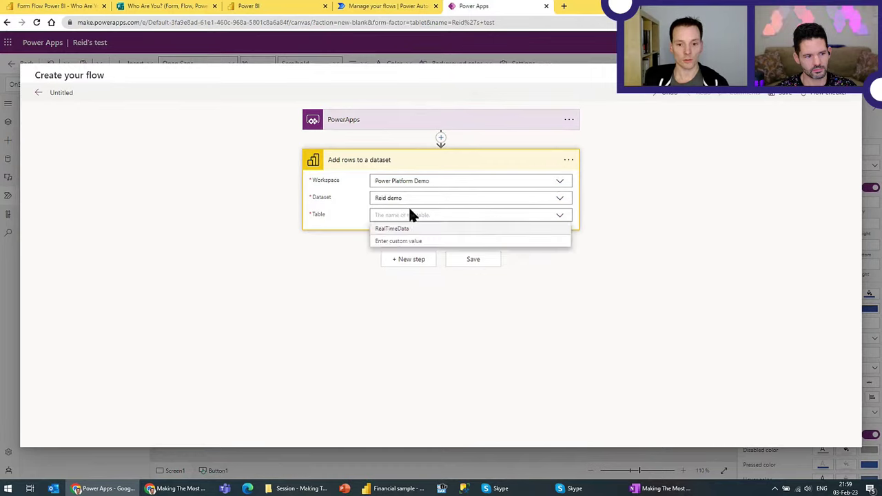
left_click(394, 230)
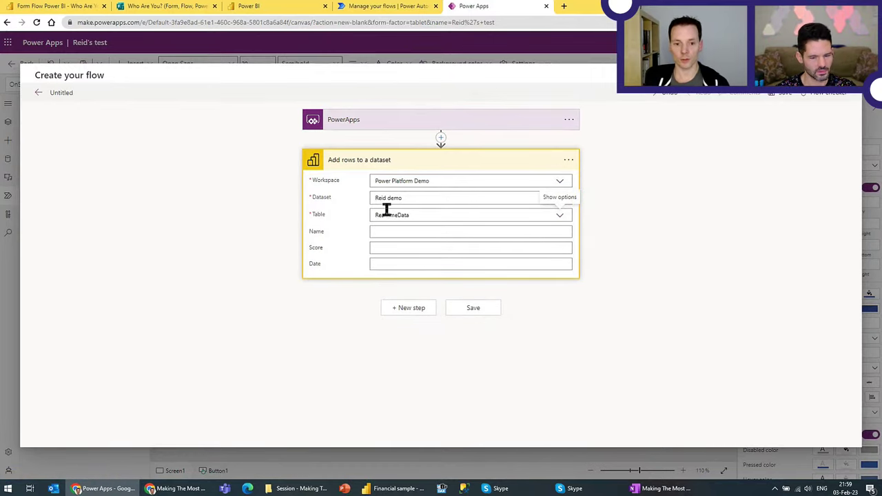
left_click(408, 231)
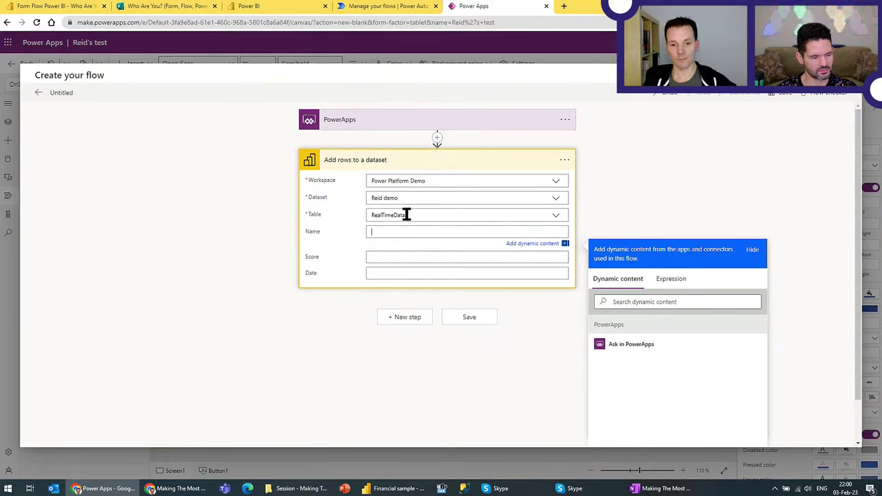
Step: Map the flow's Name and Score values to inputs supplied by the app
left_click(383, 257)
left_click(385, 232)
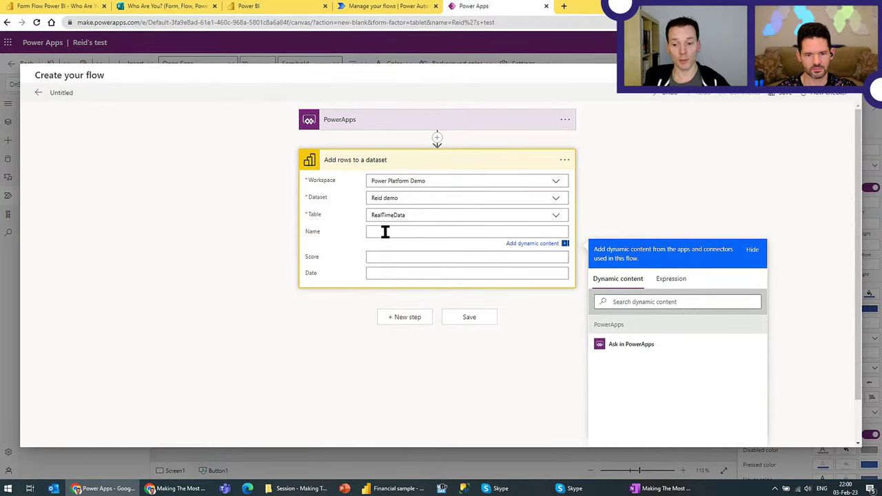
left_click(627, 346)
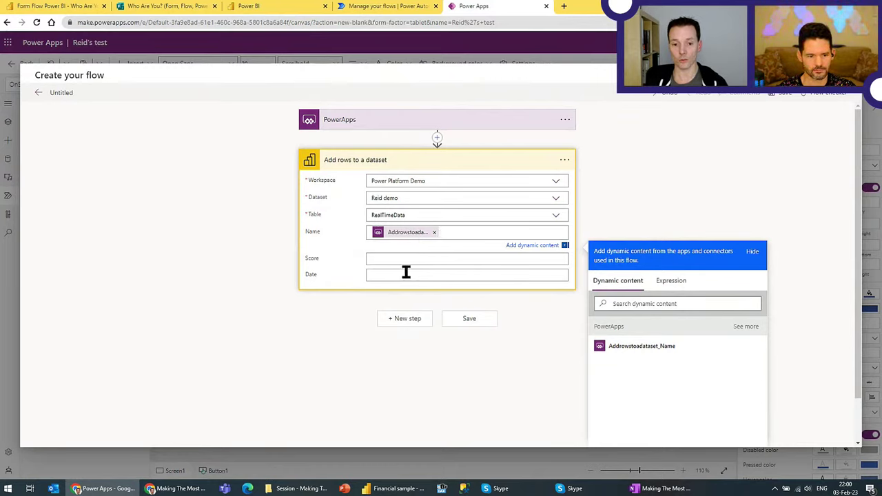
left_click(376, 256)
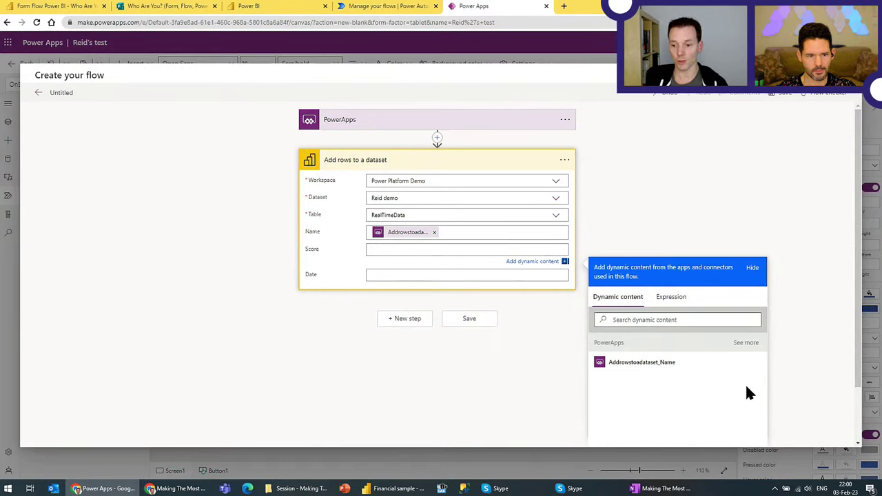
left_click(746, 343)
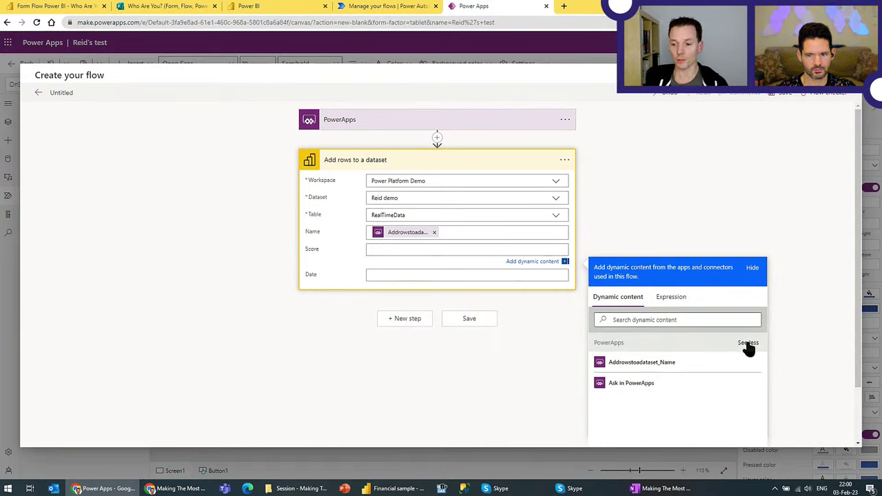
left_click(631, 386)
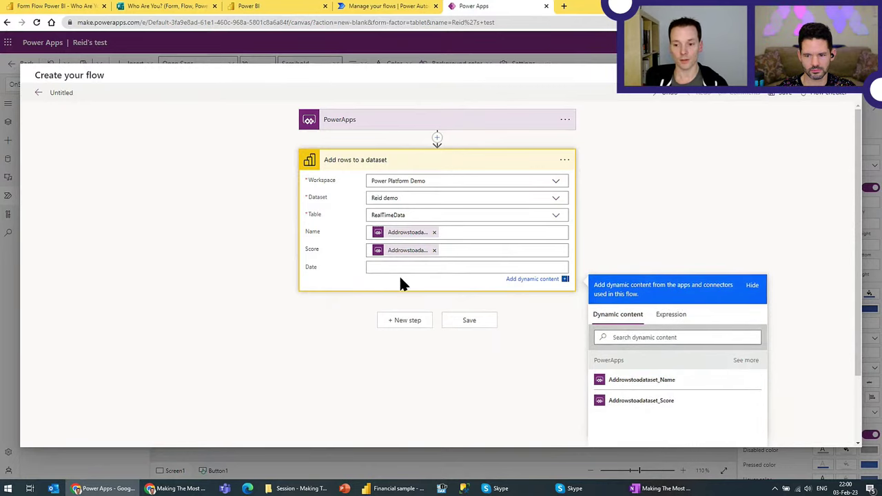
Step: Set the Date value to the utcNow() expression and save the flow
left_click(673, 316)
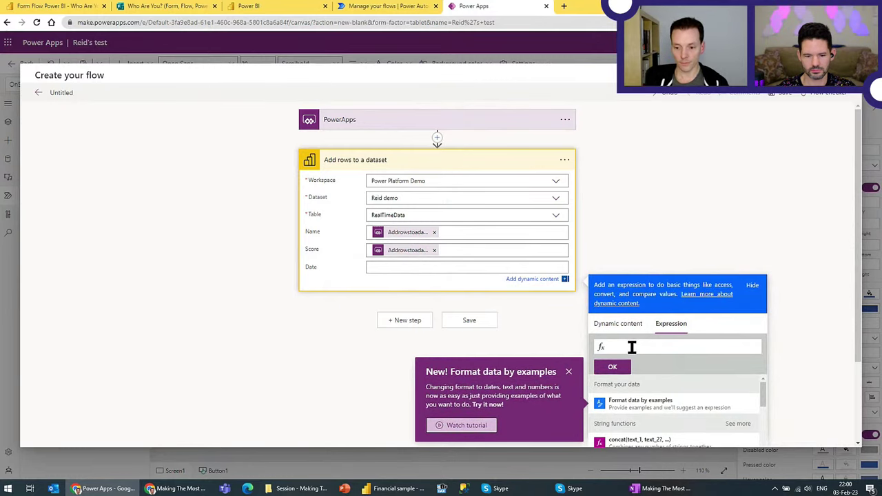
left_click(569, 372)
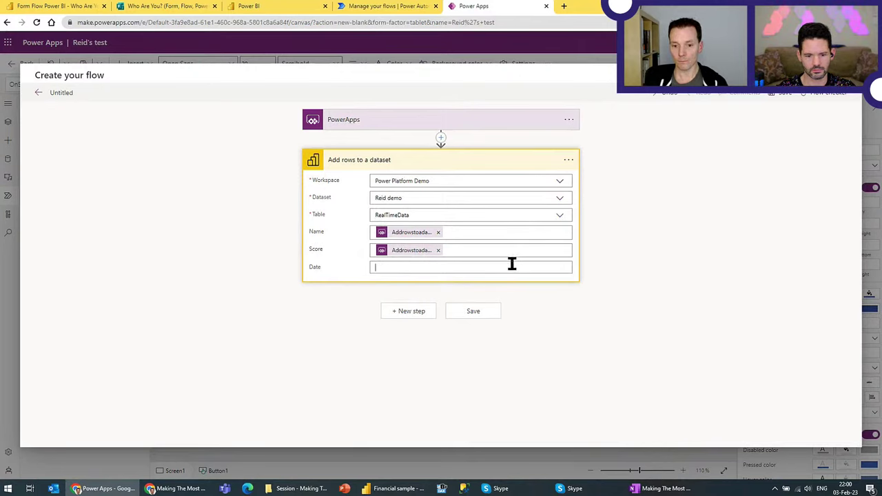
left_click(426, 267)
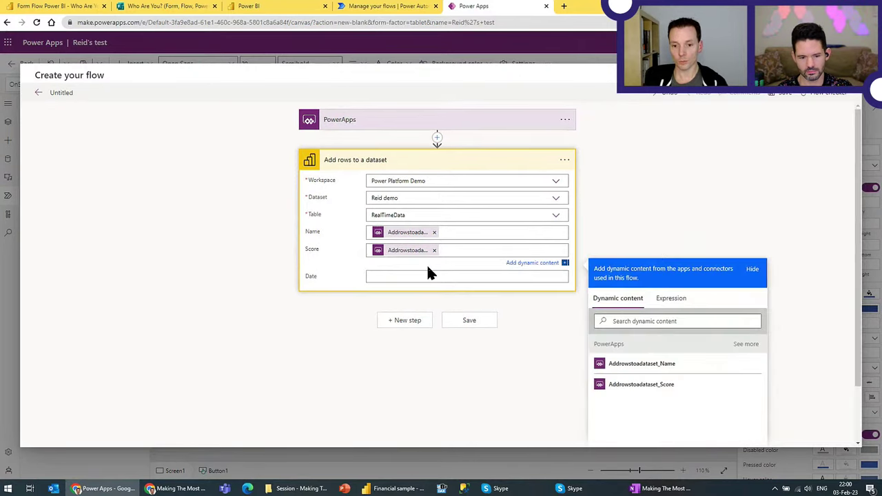
left_click(422, 272)
left_click(671, 314)
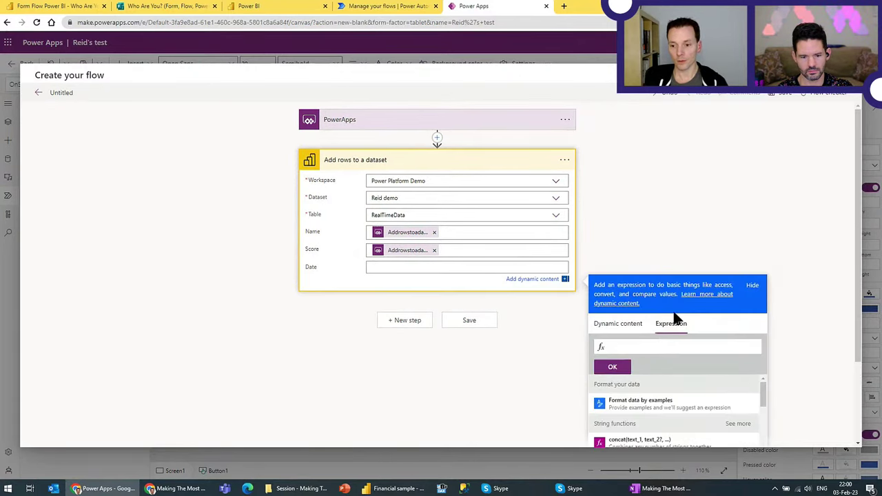
type("utc")
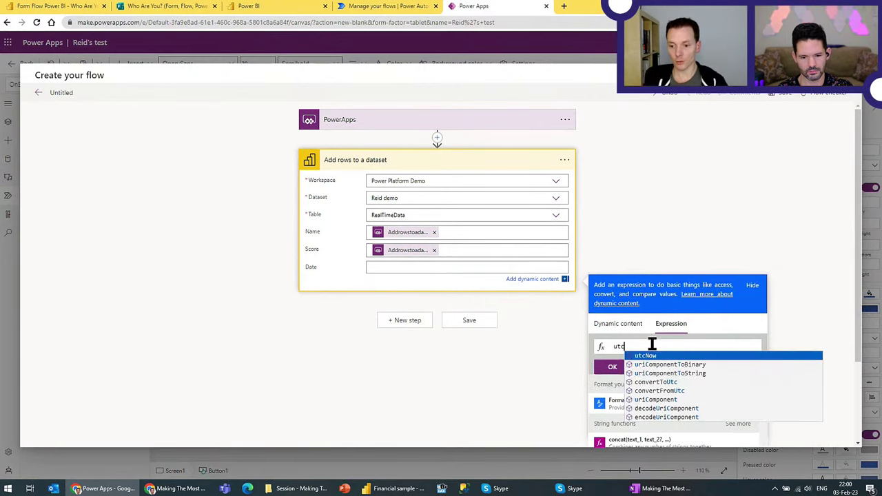
left_click(652, 357)
left_click(620, 366)
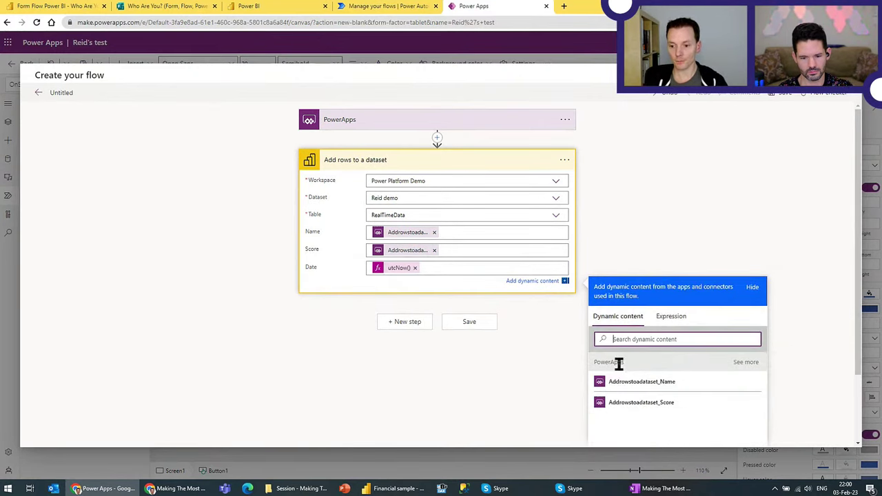
left_click(472, 324)
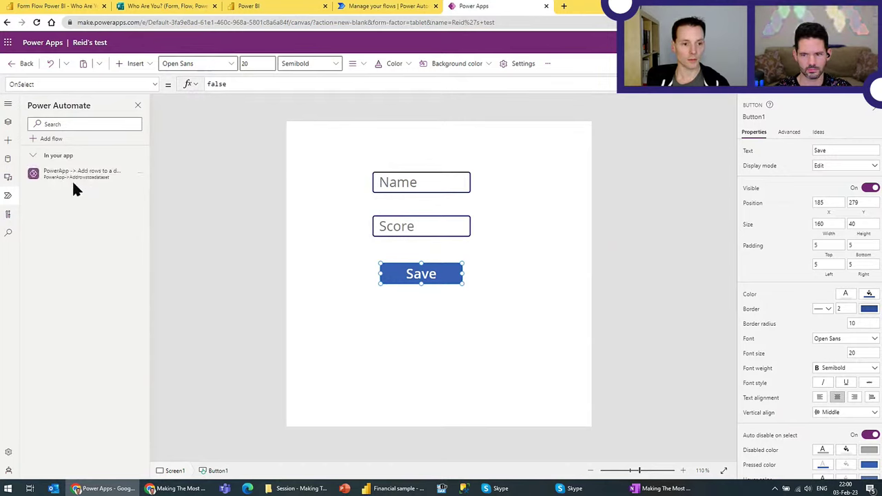
Step: Reopen the 'PowerApp -> Add rows to a dataset' flow for editing from its options menu
mouse_move(94, 175)
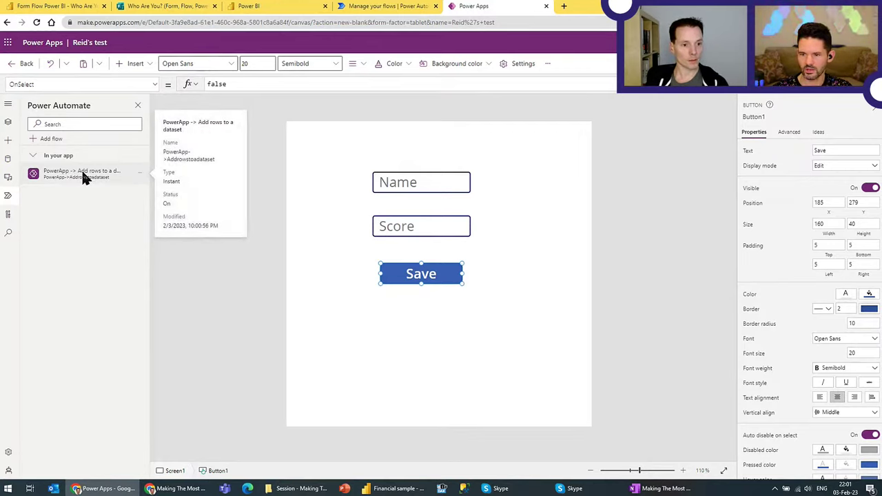
left_click(138, 174)
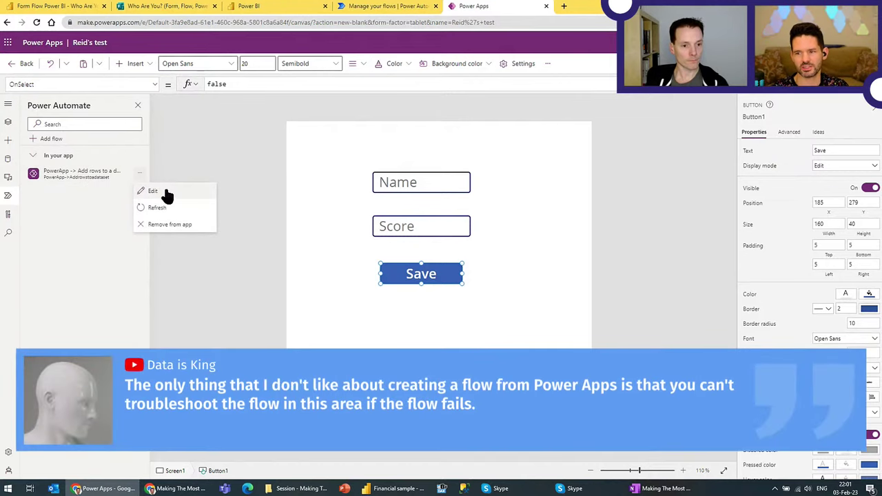
left_click(153, 191)
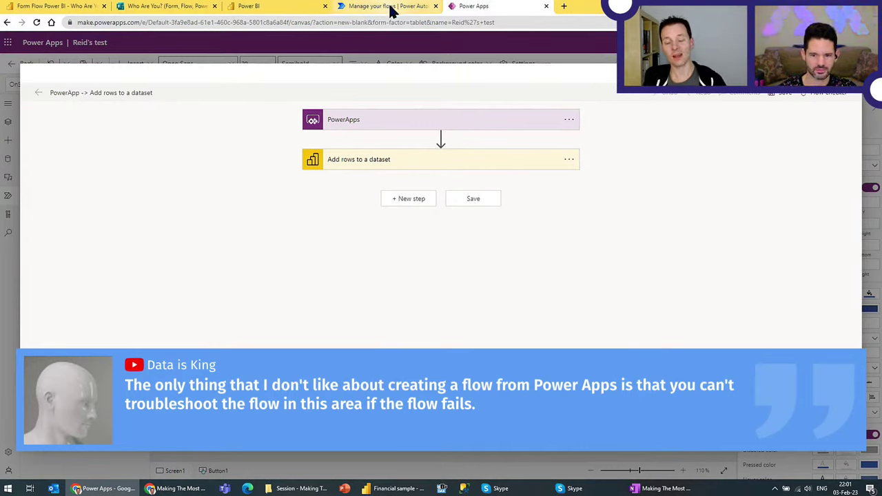
Step: Rename the flow to '<first name>'s test' and save it
triple_click(75, 93)
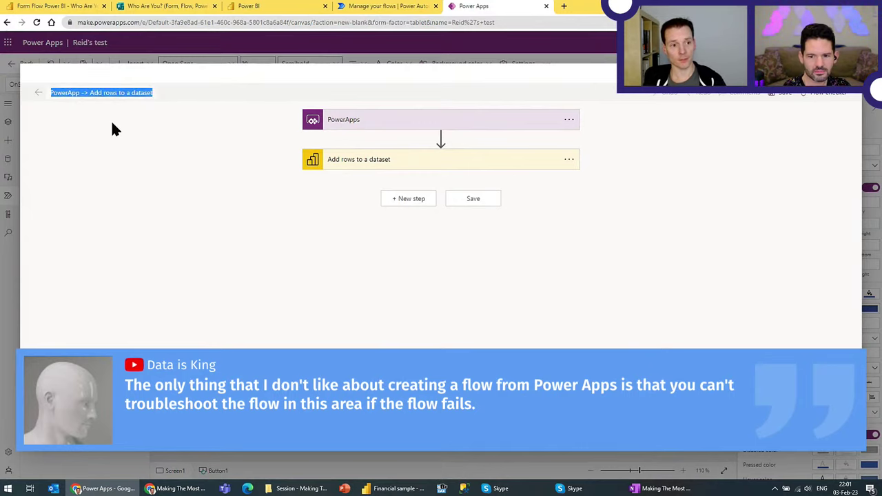
type("Re")
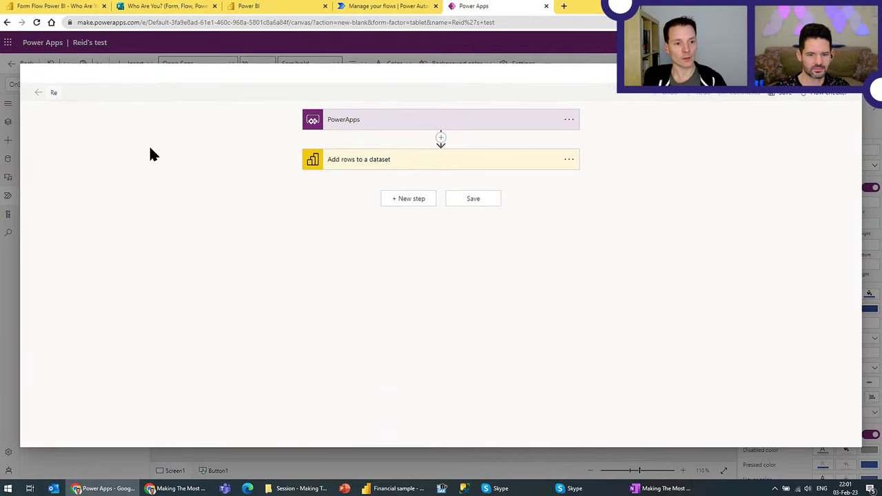
type("id")
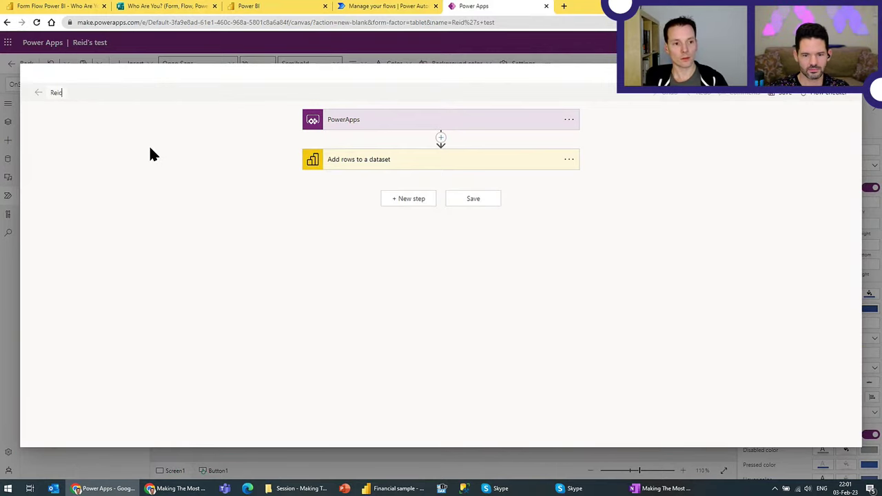
type("'s test")
left_click(473, 199)
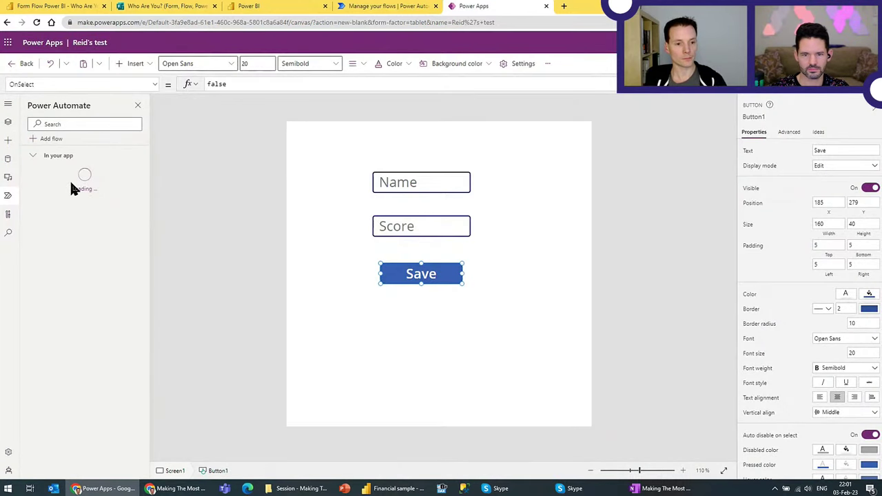
Step: Set the Save button's OnSelect to run the flow with Name.Text and Value(Score.Text)
mouse_move(62, 172)
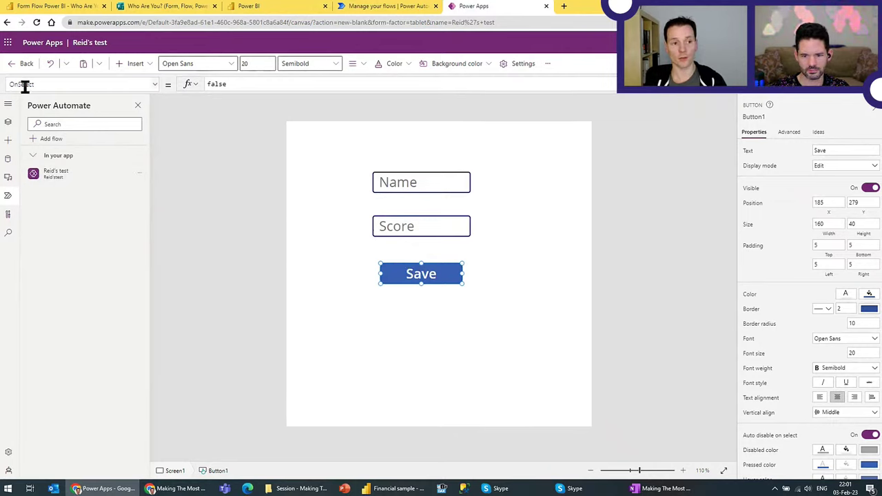
double_click(219, 83)
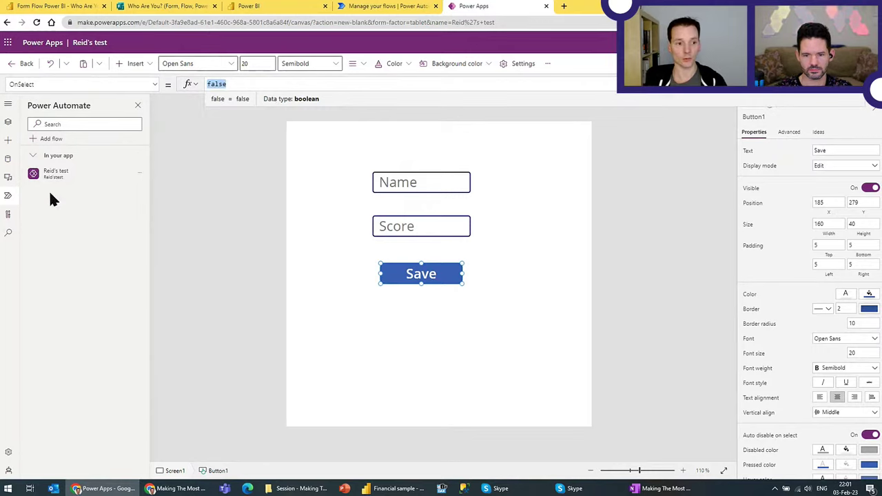
type("Reid")
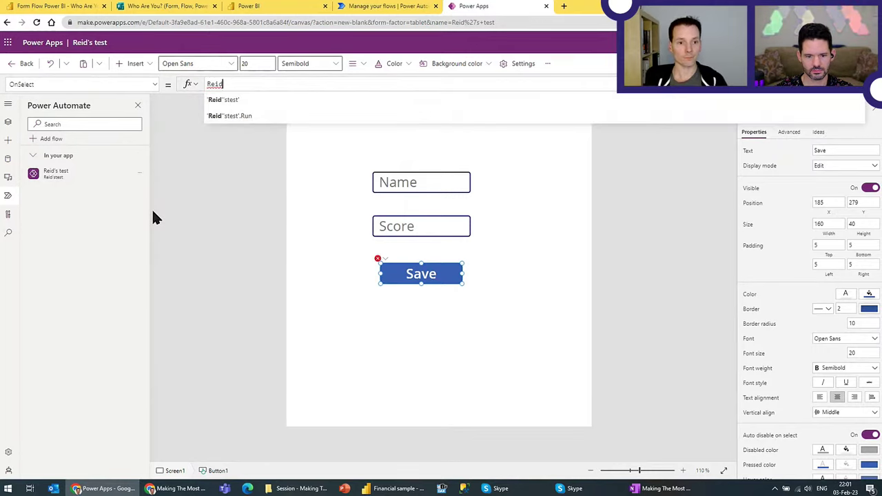
left_click(60, 175)
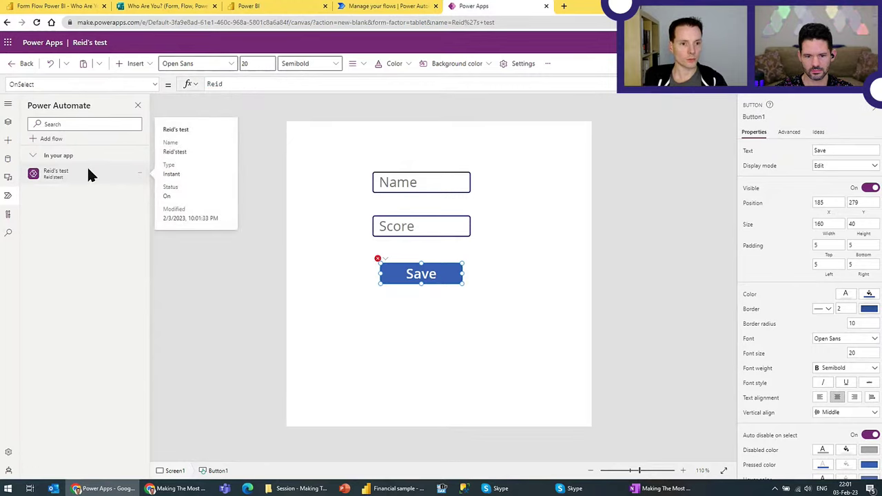
left_click(232, 84)
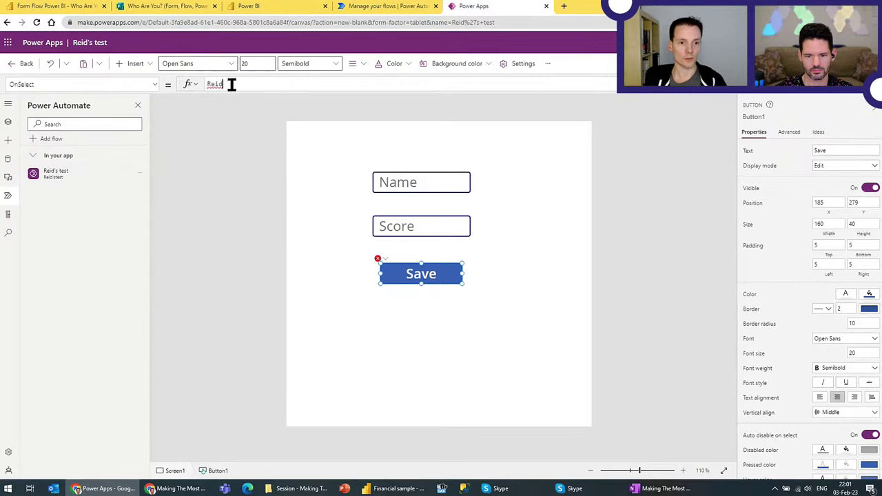
type("'")
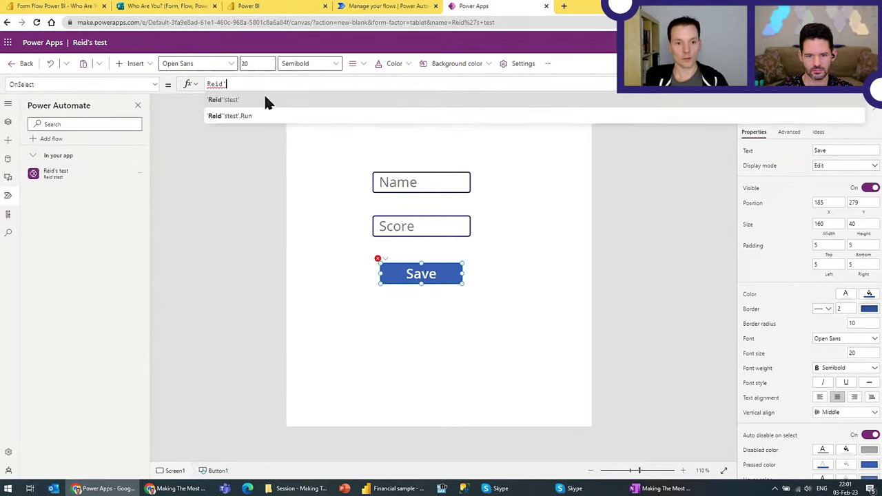
key("BackSpace")
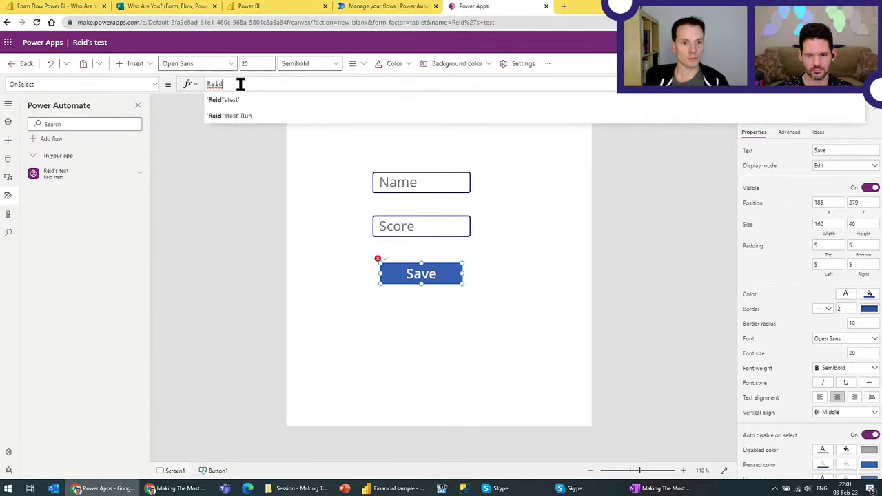
left_click(240, 100)
type(".")
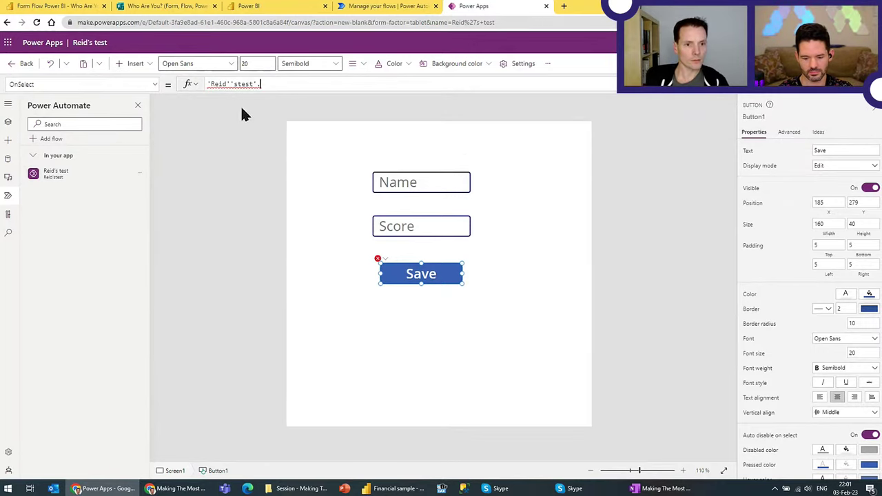
type("run")
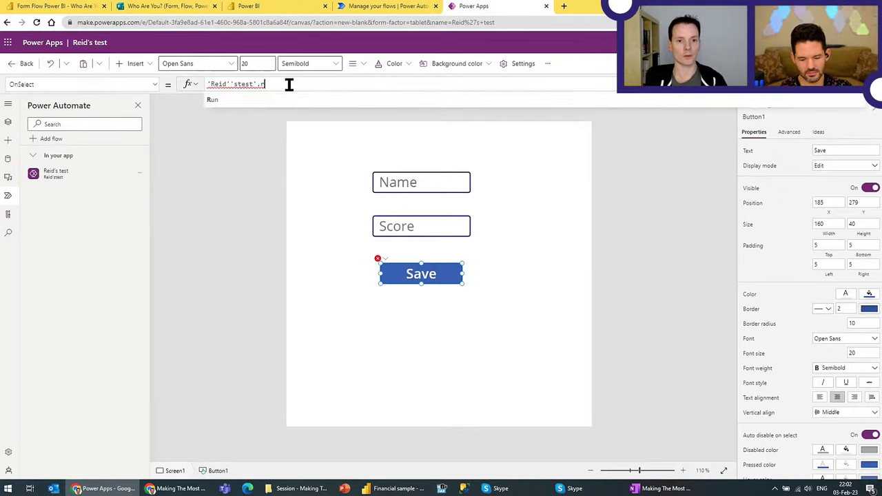
left_click(293, 100)
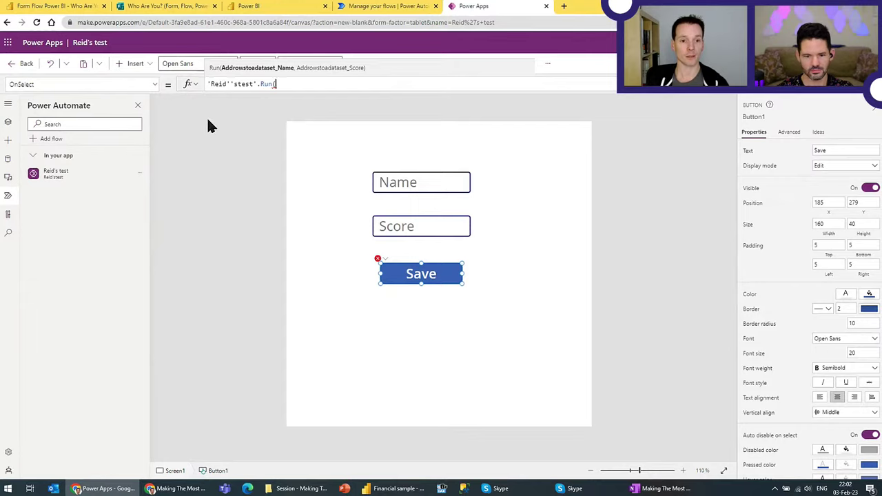
mouse_move(60, 172)
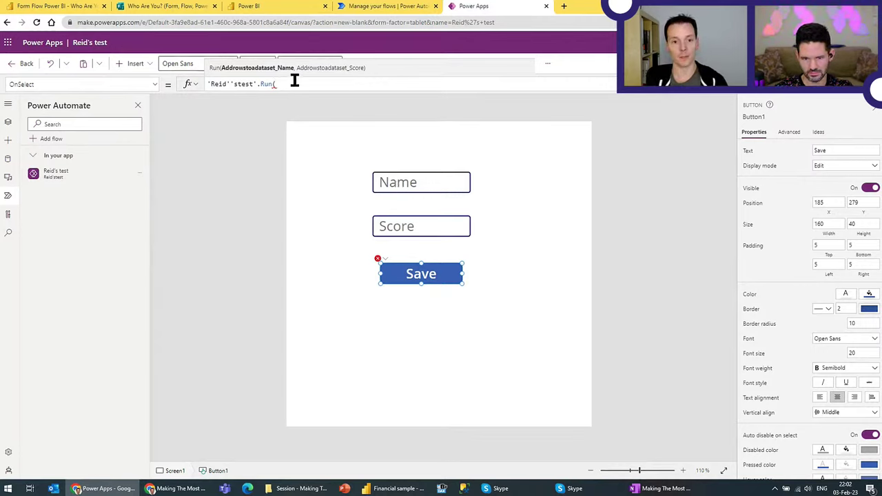
type("e.t")
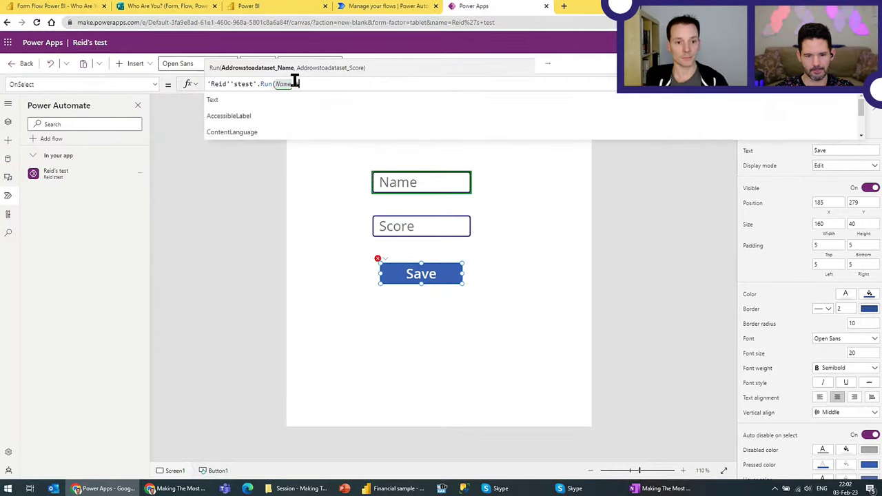
left_click(214, 100)
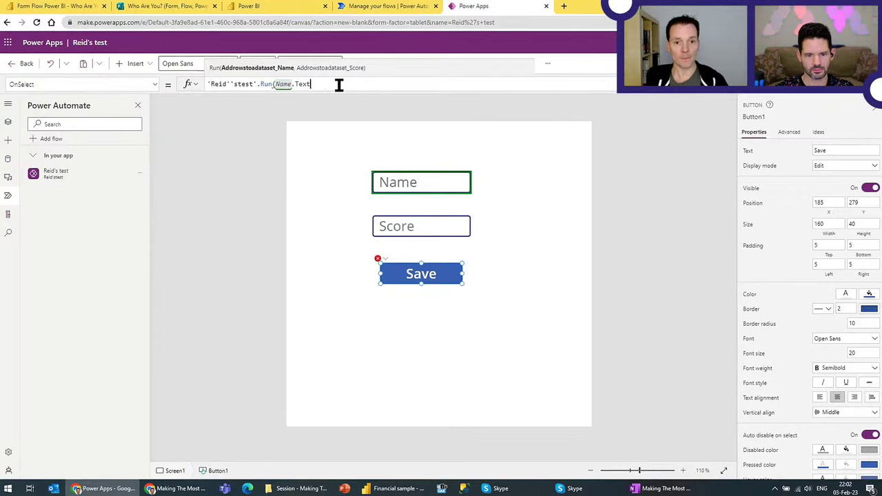
type(", Val")
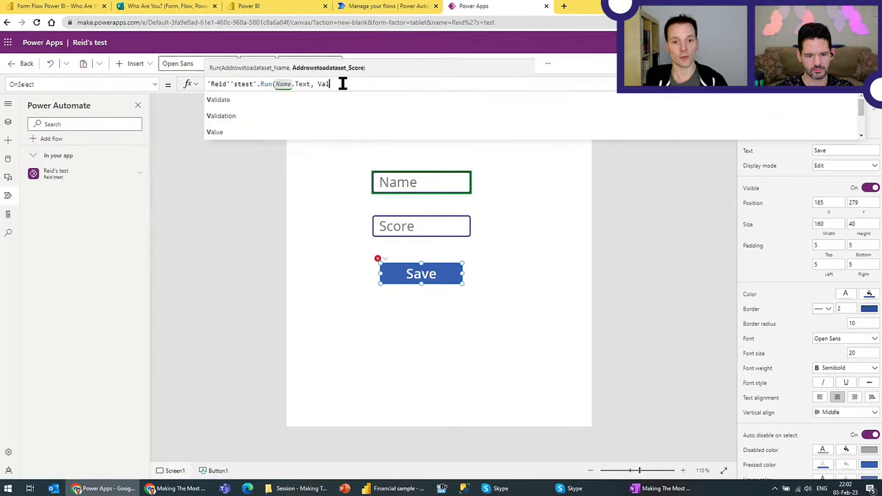
type("ue(")
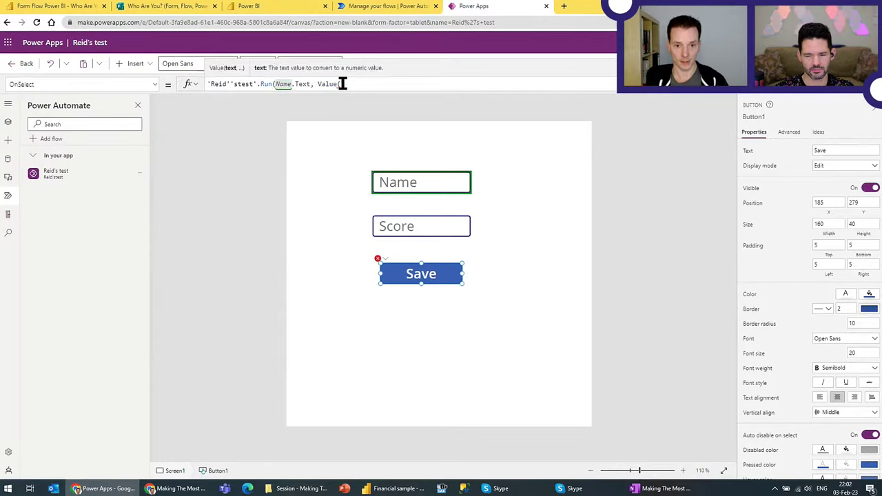
type("Score.Text")
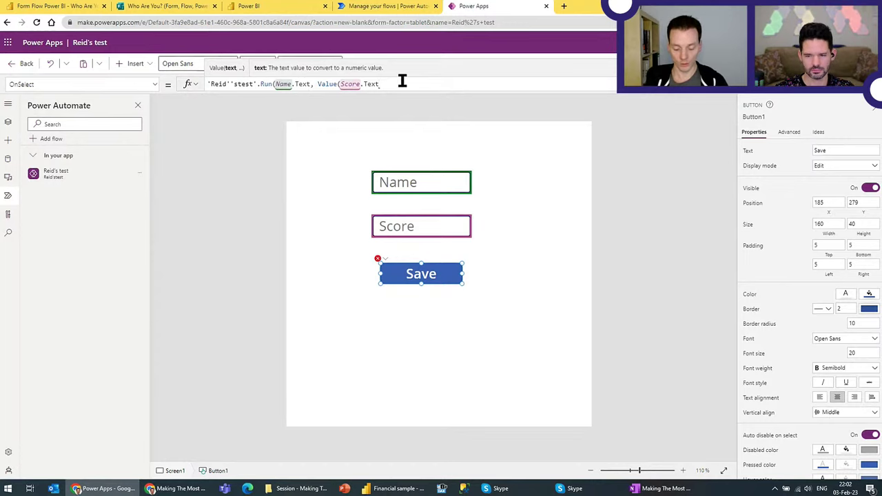
type("))")
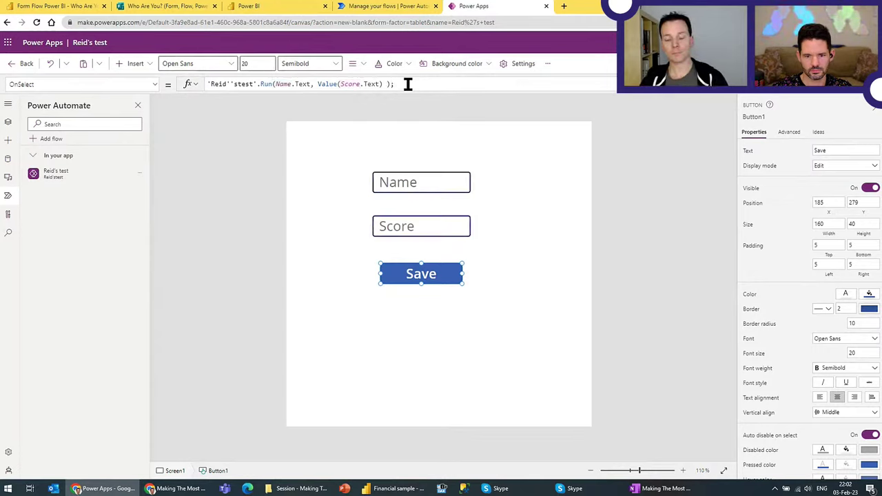
Step: Check the Name and Score boxes, reselect the Save button and start a new formula line
left_click(408, 181)
left_click(426, 227)
left_click(419, 275)
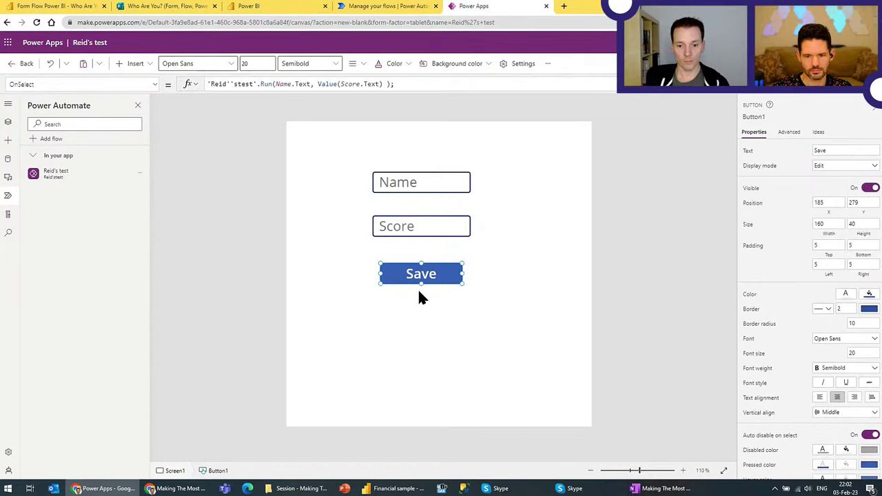
left_click(462, 333)
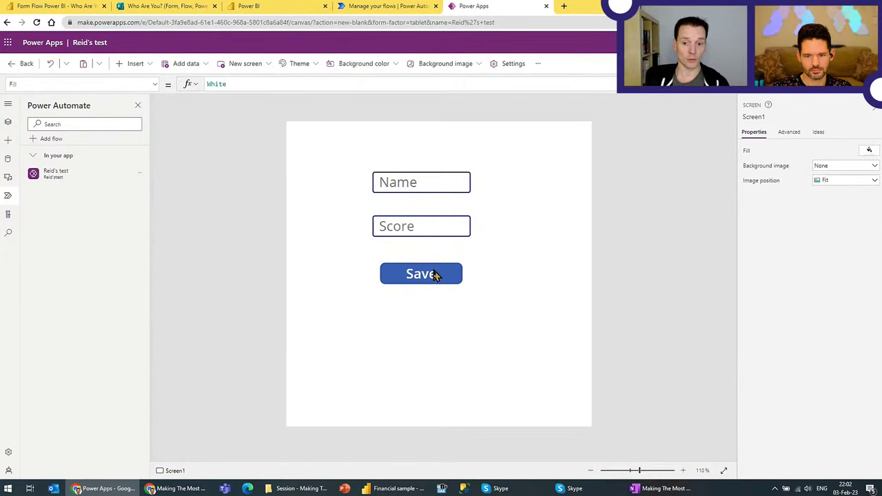
left_click(435, 276)
left_click(404, 85)
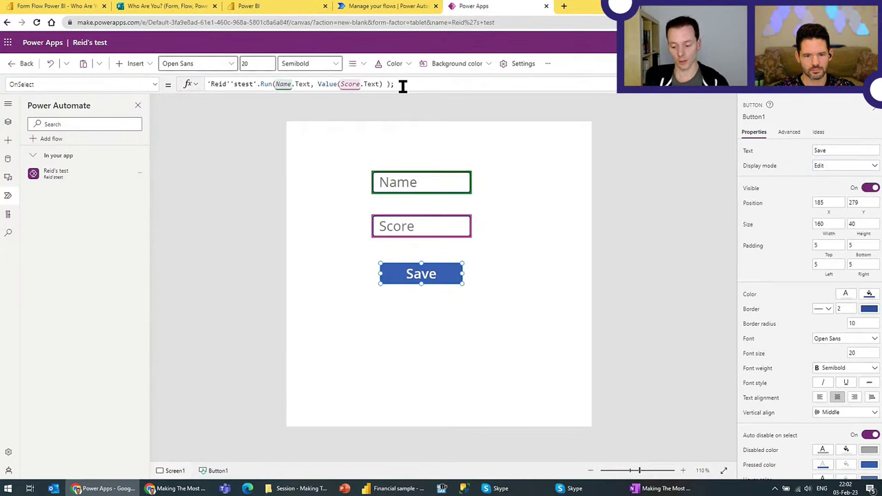
key("shift+Return")
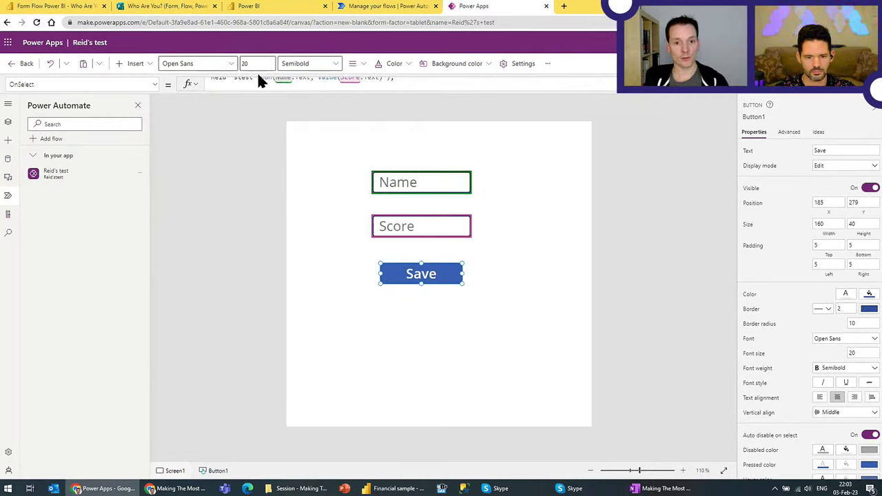
Step: Append Reset(Name); Reset(Score); to the Save button's OnSelect formula
type("Reset")
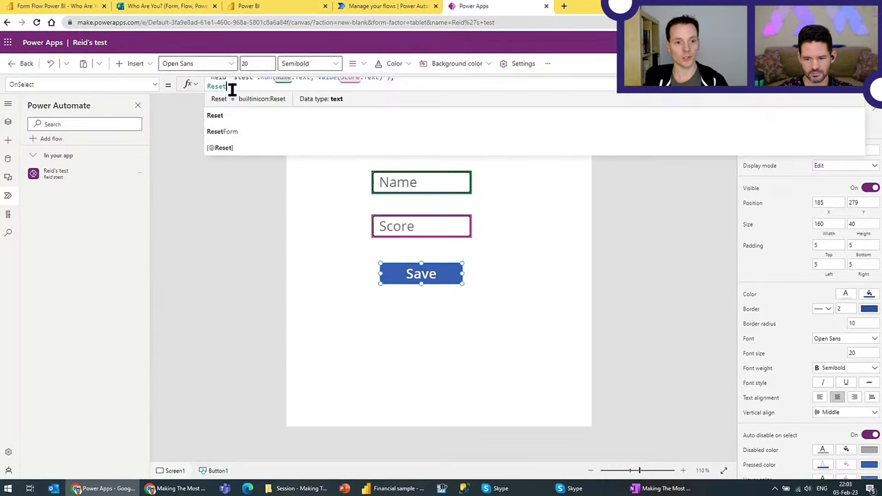
type("(Name)")
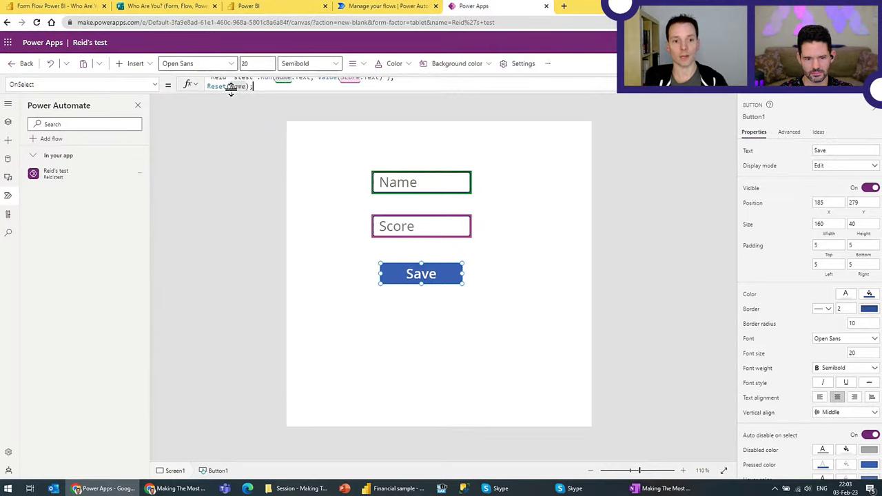
type("; Reset(Score);")
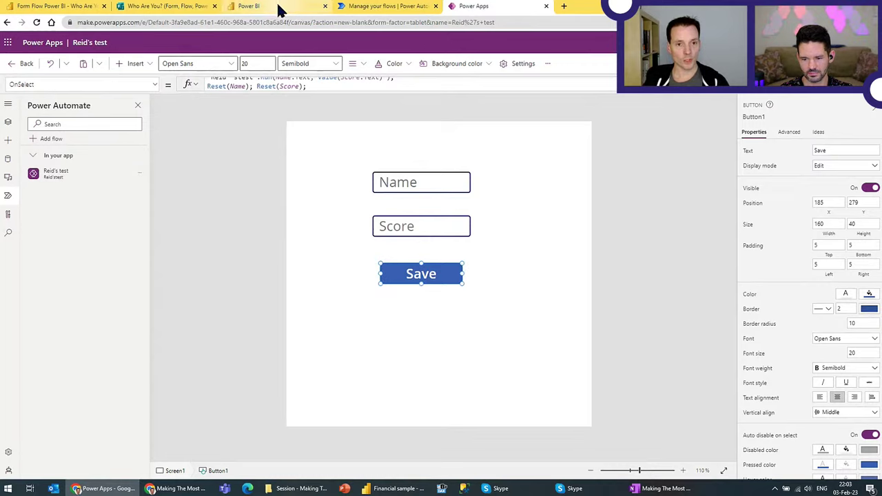
left_click(324, 269)
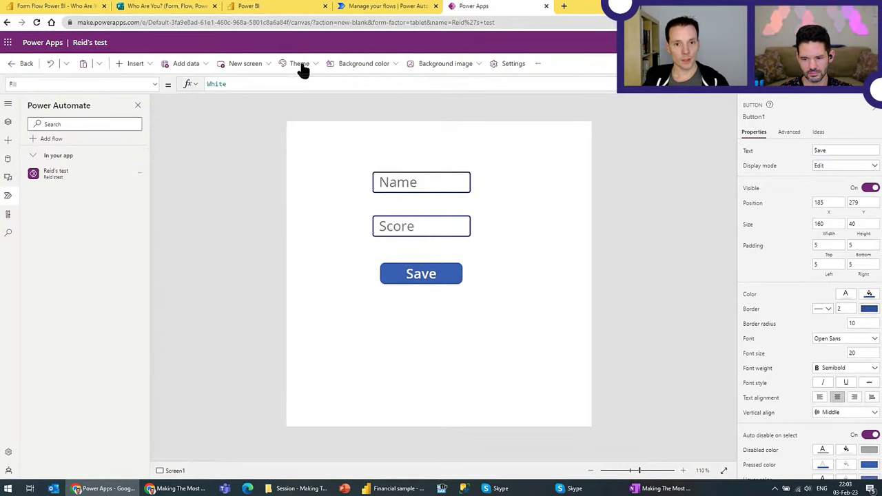
Step: Remove the PowerApps visual from the PowerApps streaming dataset report, keeping the Score-by-Name chart
left_click(286, 10)
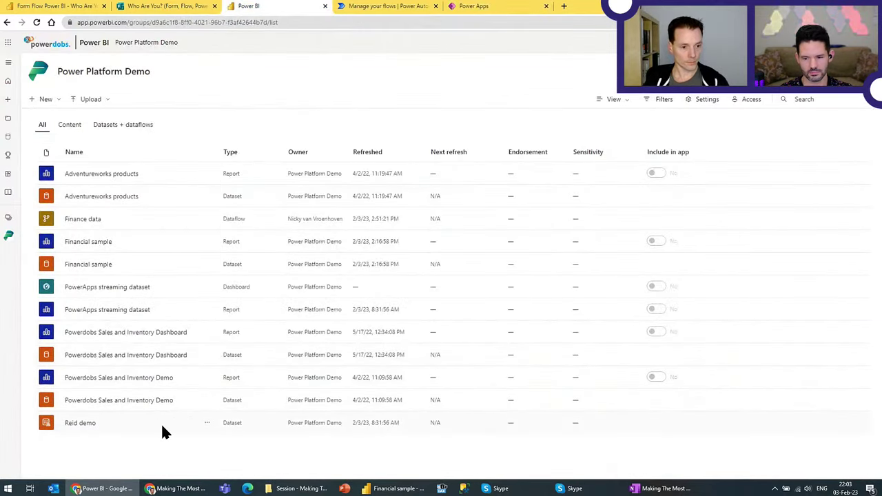
left_click(131, 312)
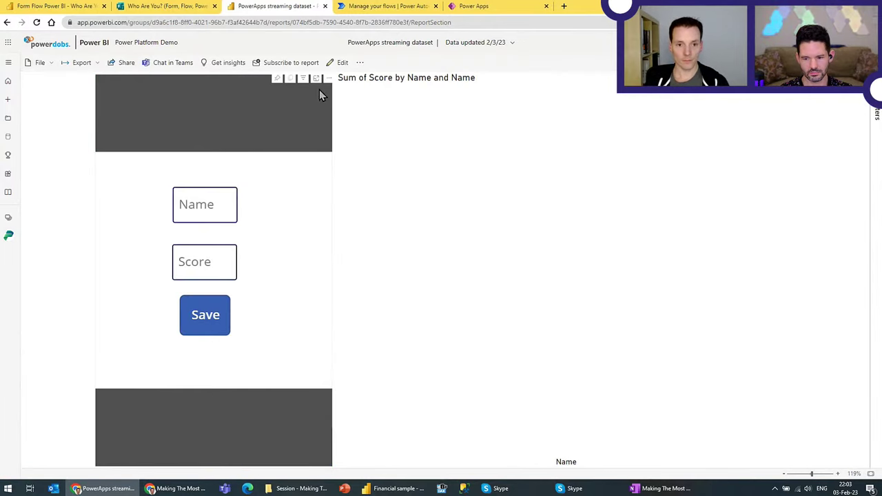
left_click(343, 63)
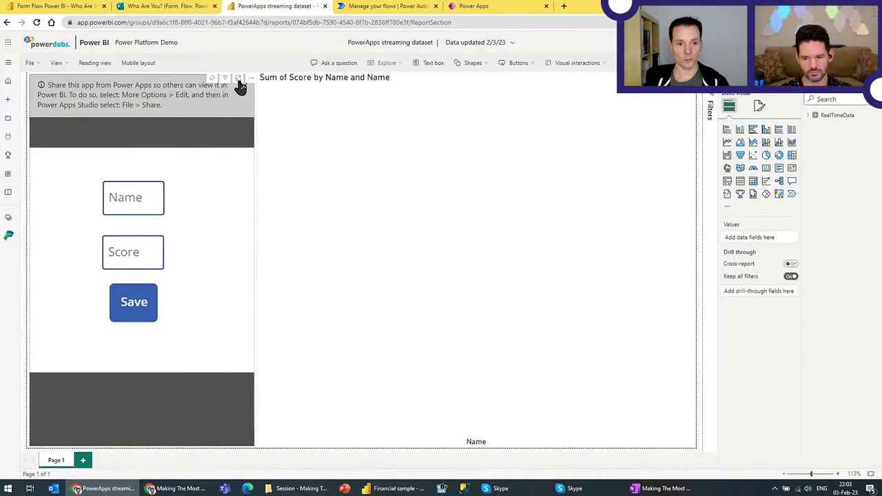
left_click(246, 92)
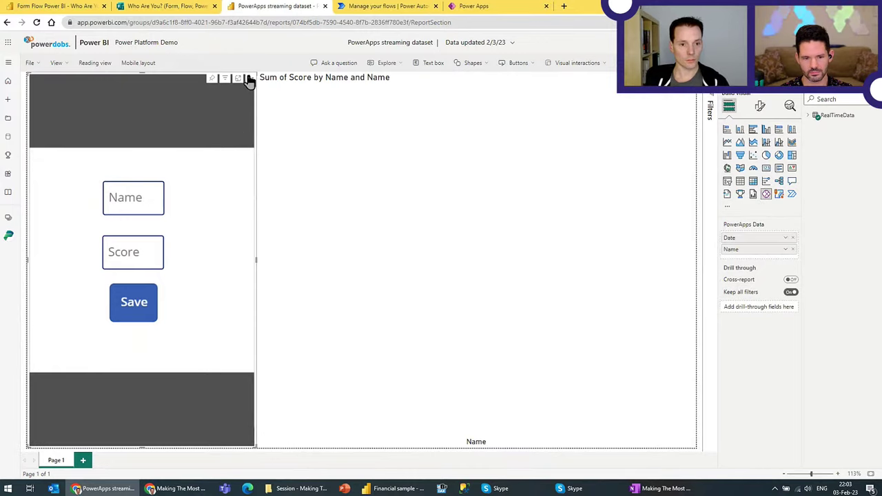
left_click(248, 78)
left_click(282, 143)
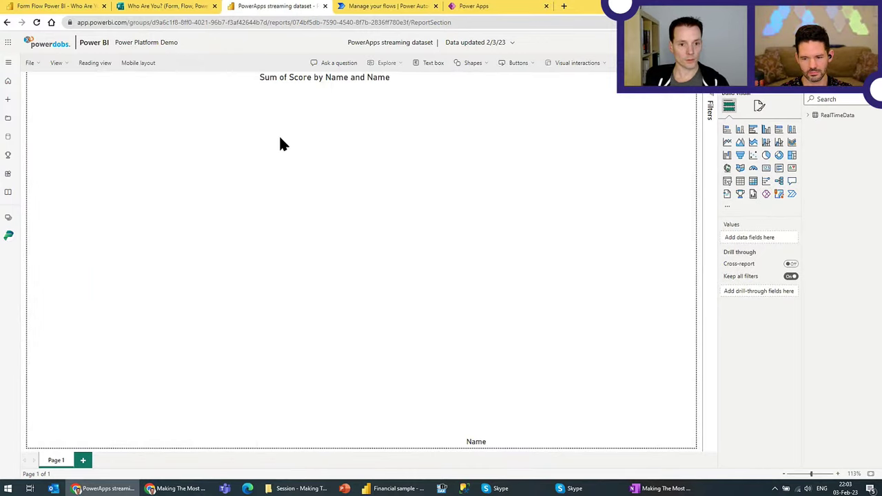
left_click(430, 147)
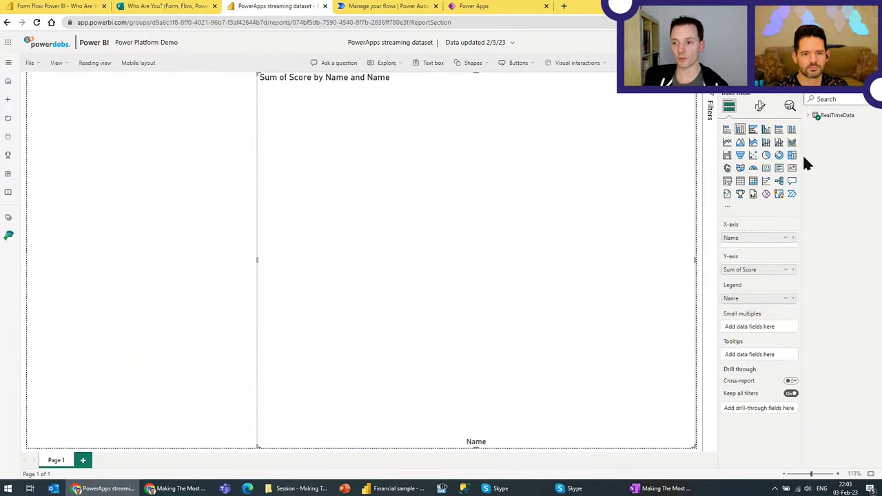
left_click(486, 9)
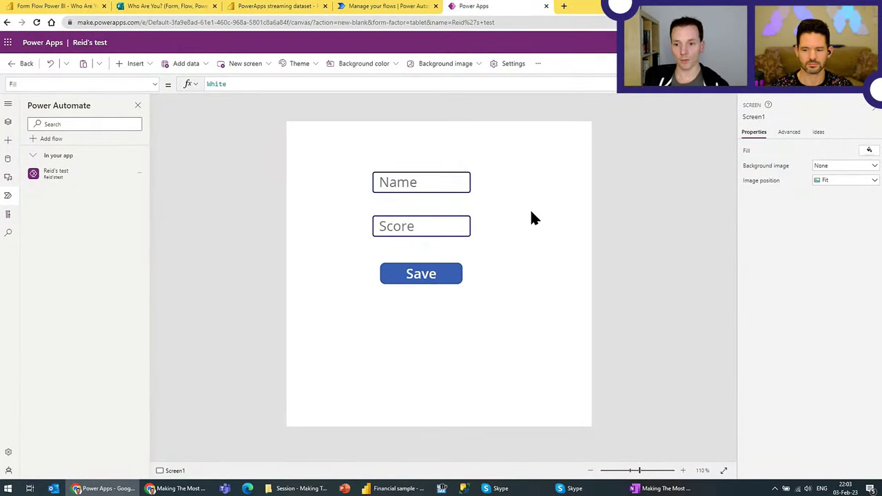
Step: Preview the app, enter a name with score 10, and dock it beside the Power BI report
key("F5")
left_click(452, 148)
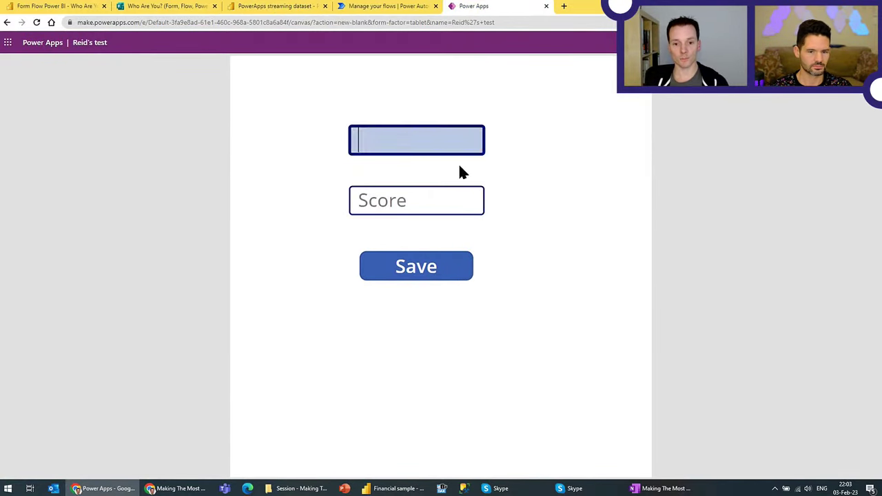
type("Nicky")
key("Tab")
type("10")
key("Escape")
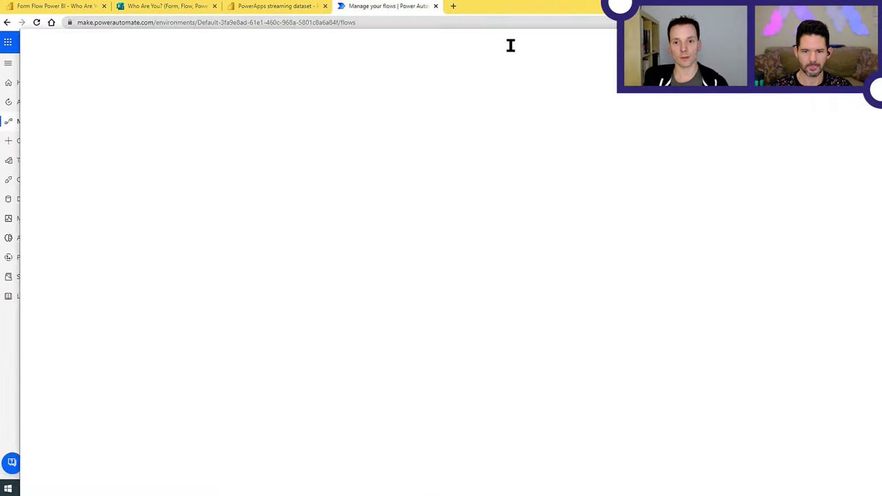
key("super+Right")
left_click(208, 89)
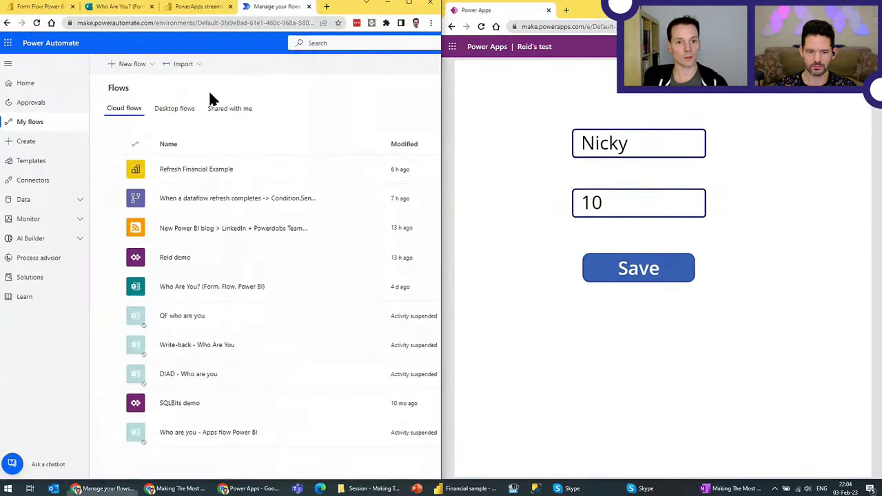
left_click(207, 7)
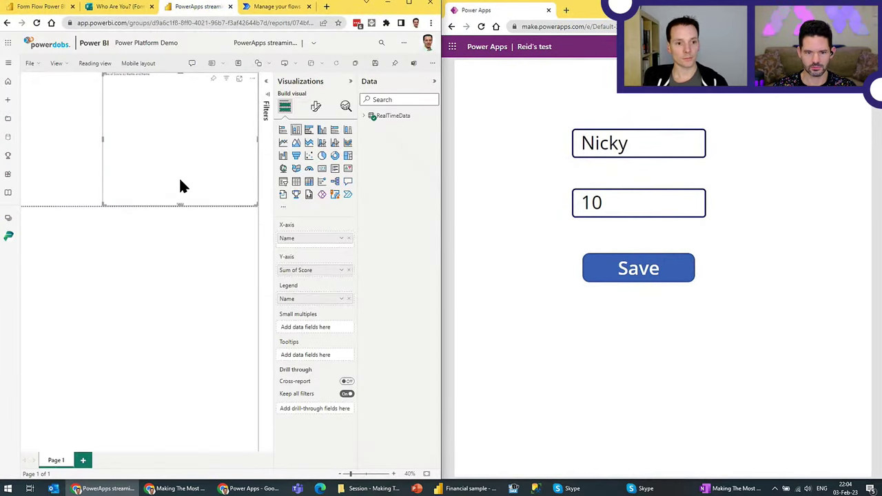
left_click(350, 80)
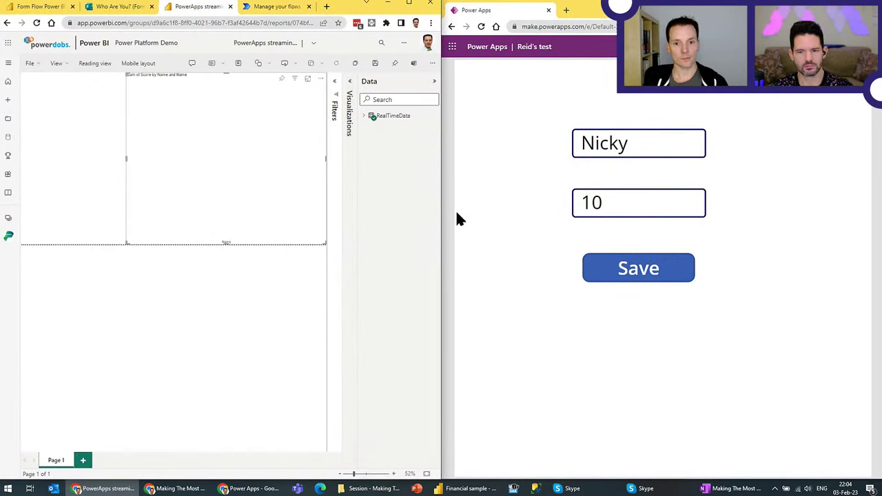
Step: Save the score-10 entry and refresh the report to show its bar
left_click(653, 263)
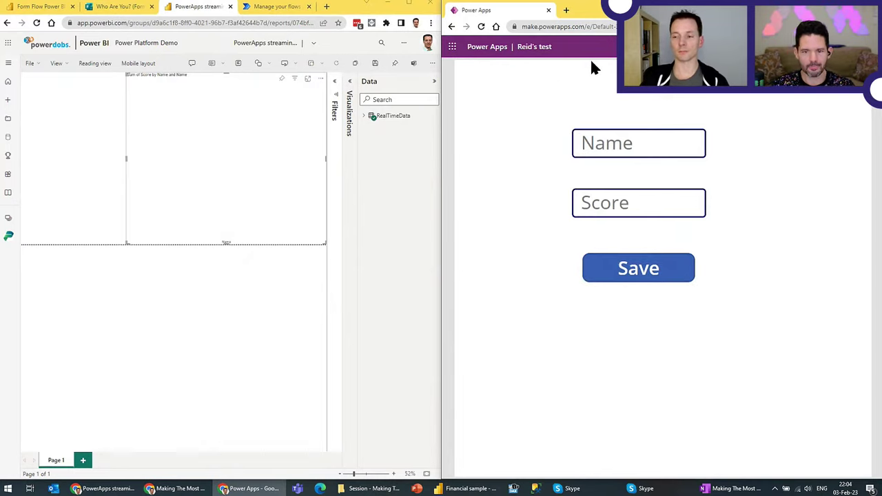
left_click(609, 138)
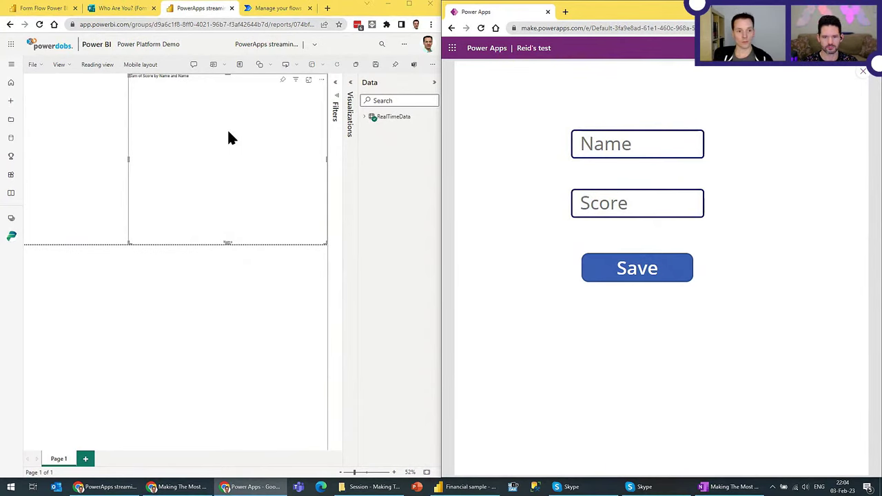
left_click(226, 132)
left_click(337, 64)
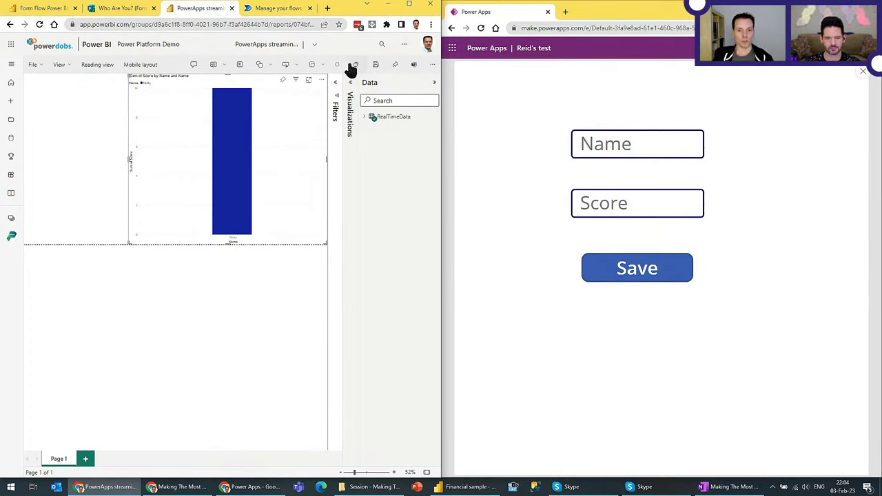
Step: Submit a second name with score 11 and check the report chart
left_click(638, 146)
type("Reid")
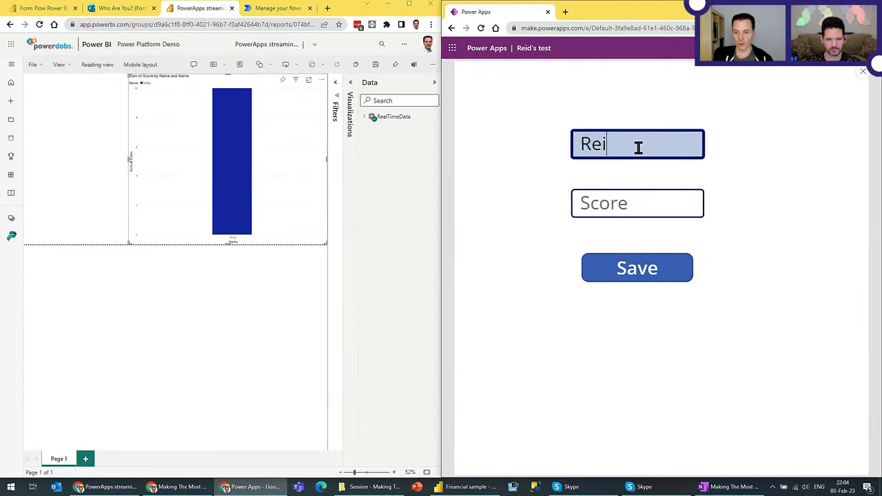
key("Tab")
type("11")
key("Tab")
key("Return")
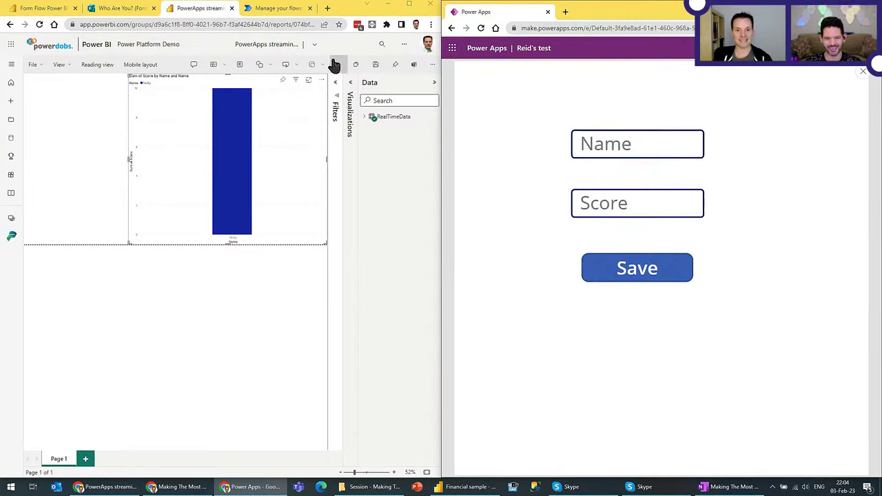
left_click(396, 178)
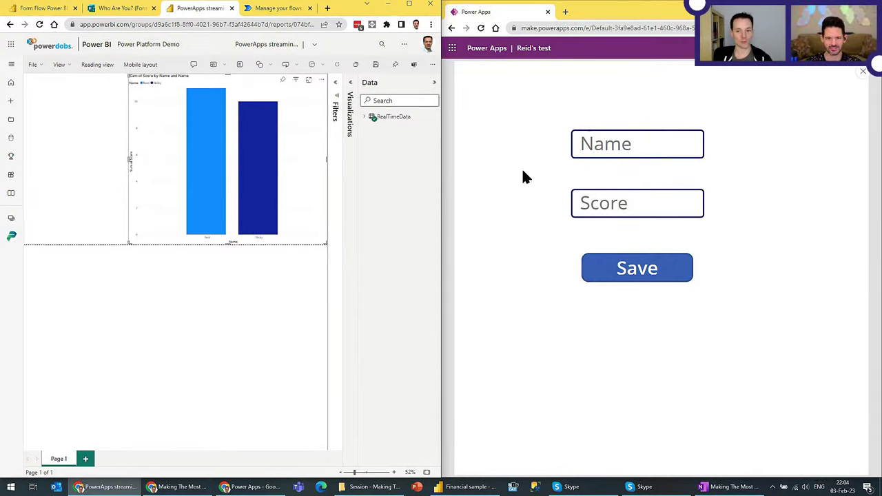
Step: Submit another entry with score -2 and check the updated bars
left_click(611, 144)
type("Reid")
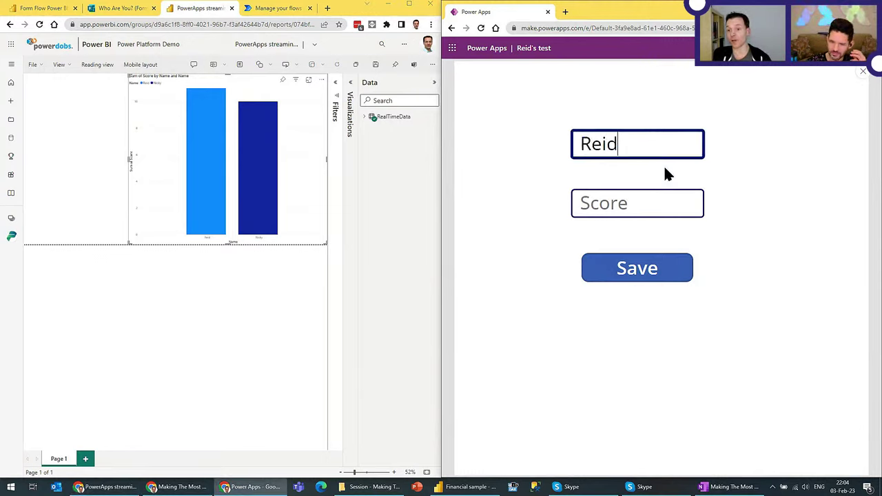
key("Tab")
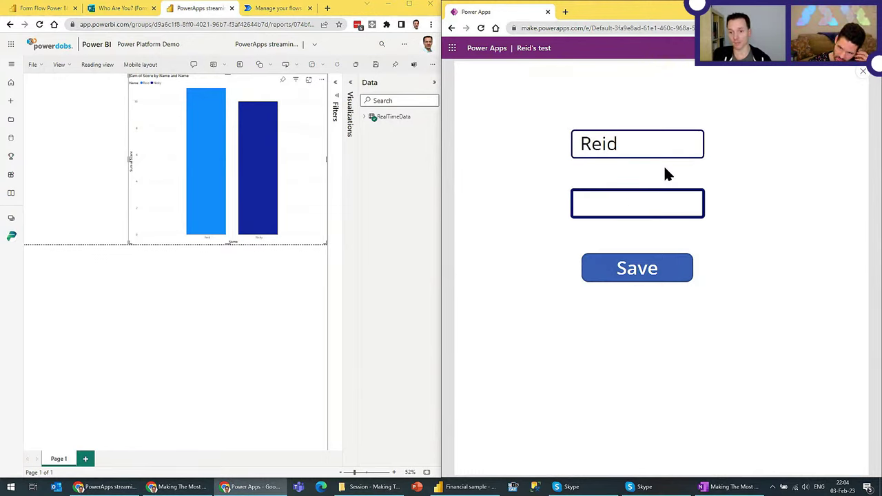
type("02")
key("BackSpace")
key("BackSpace")
type("-2")
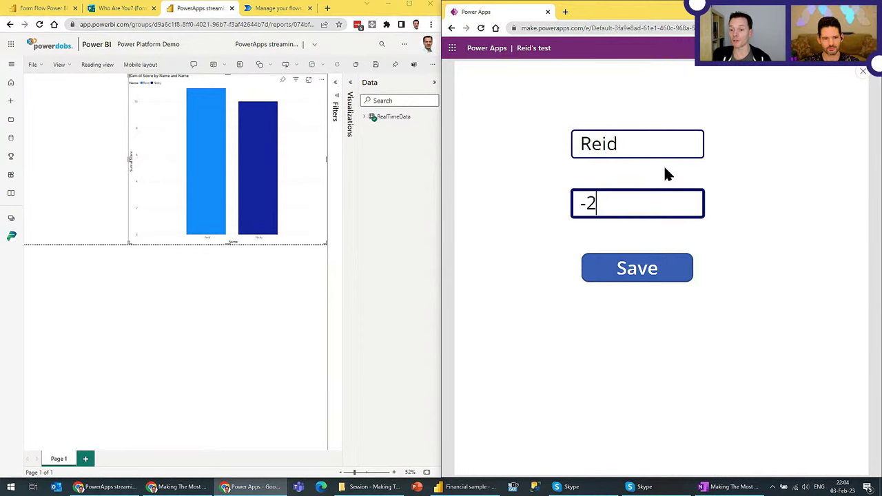
left_click(630, 277)
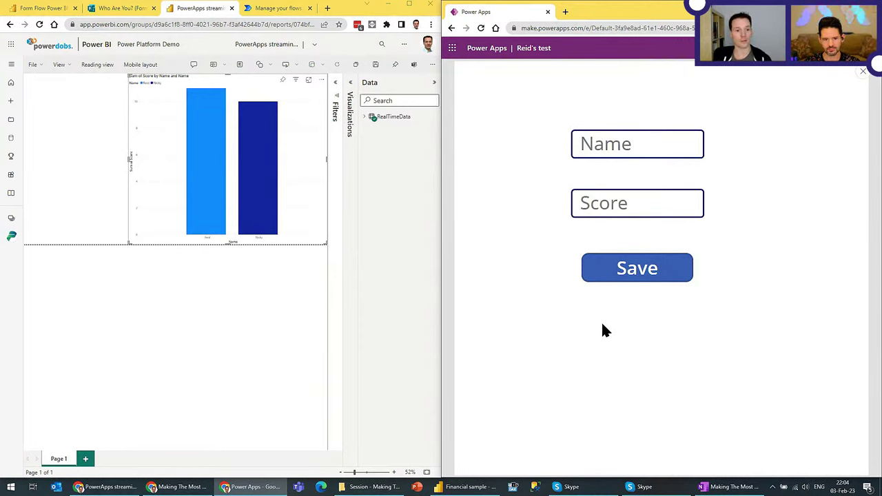
left_click(341, 76)
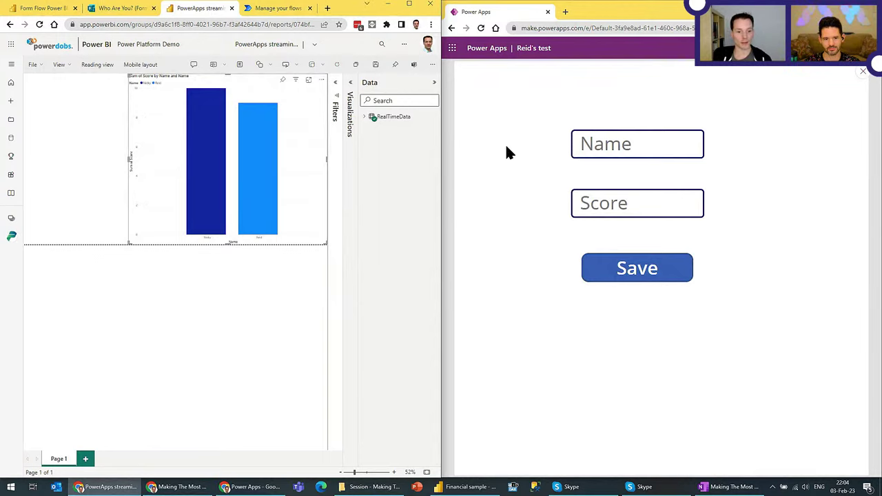
Step: Submit a final name with score 14, then close the preview back to the editor
left_click(672, 152)
type("Alex")
key("Tab")
type("14")
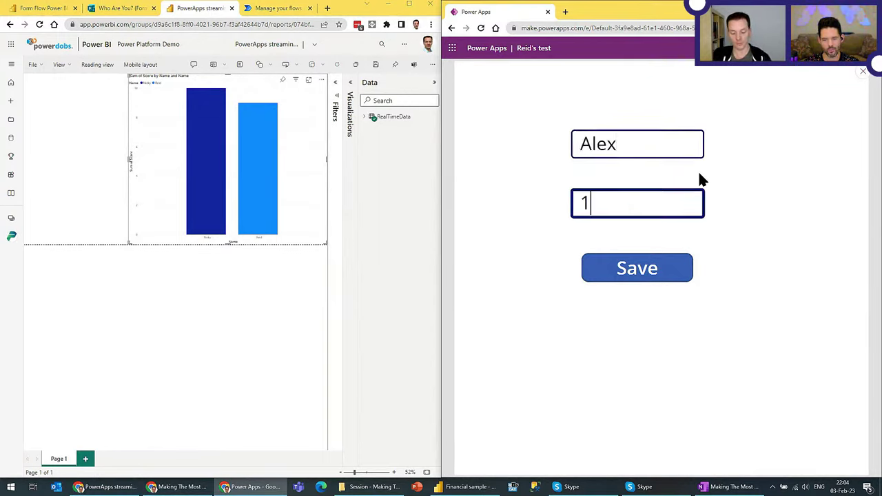
left_click(629, 261)
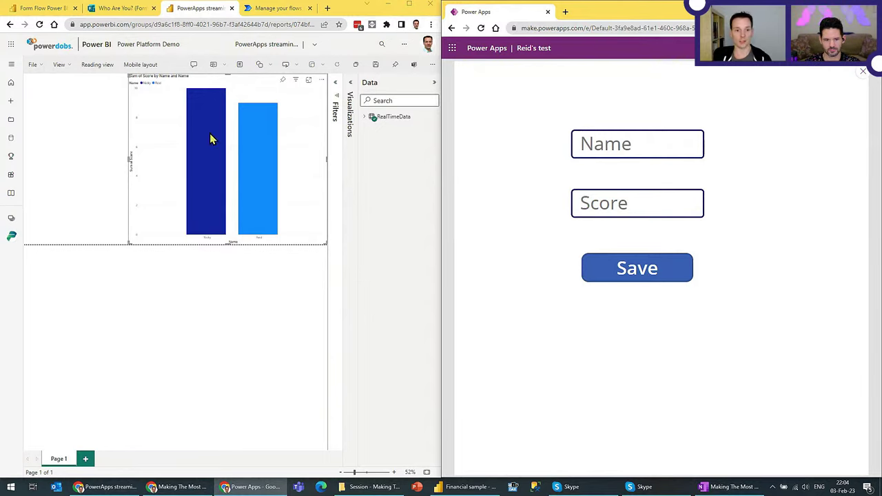
left_click(863, 72)
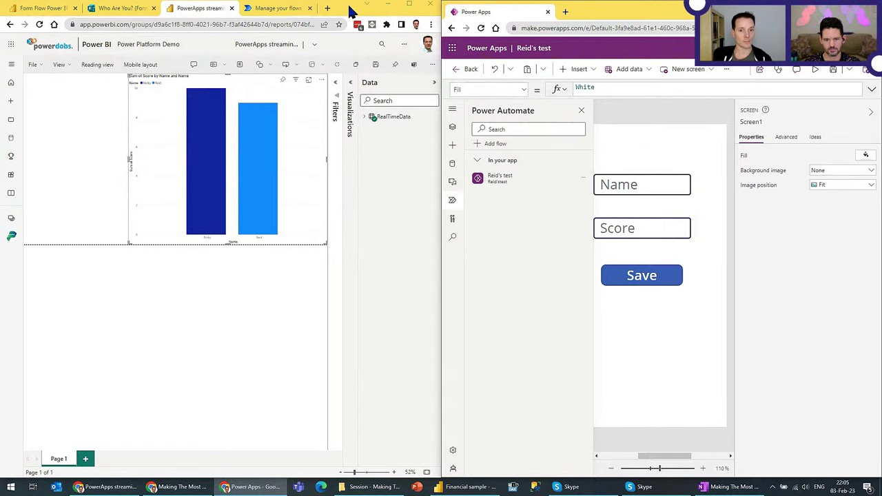
left_click_drag(491, 12, 417, 2)
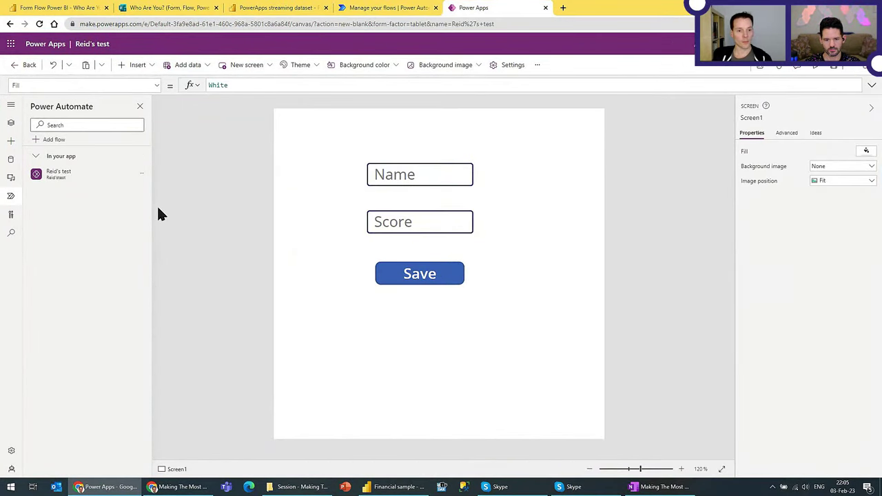
Step: Add a Power Apps visual to the streaming dataset report and narrow it beside the bar chart
left_click(291, 14)
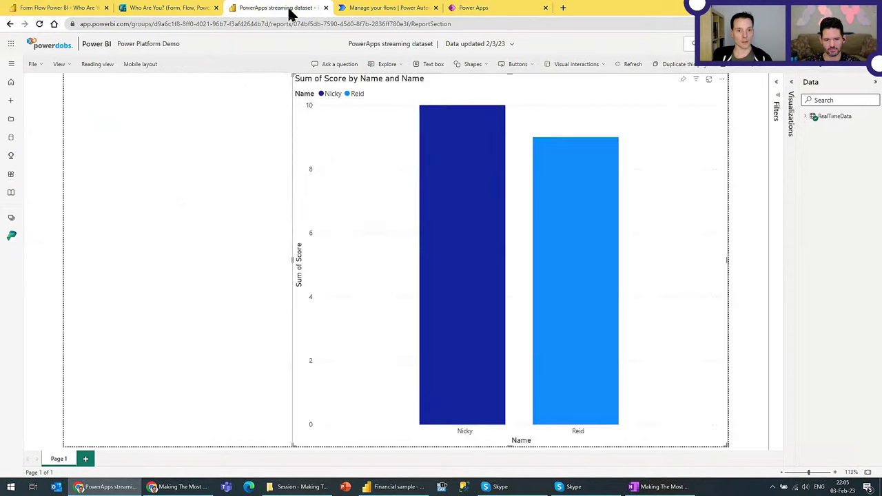
left_click(793, 114)
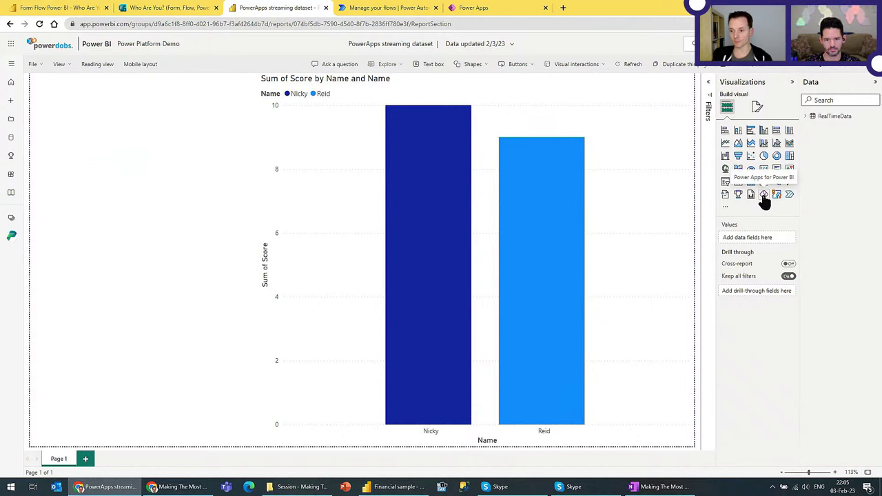
left_click(764, 195)
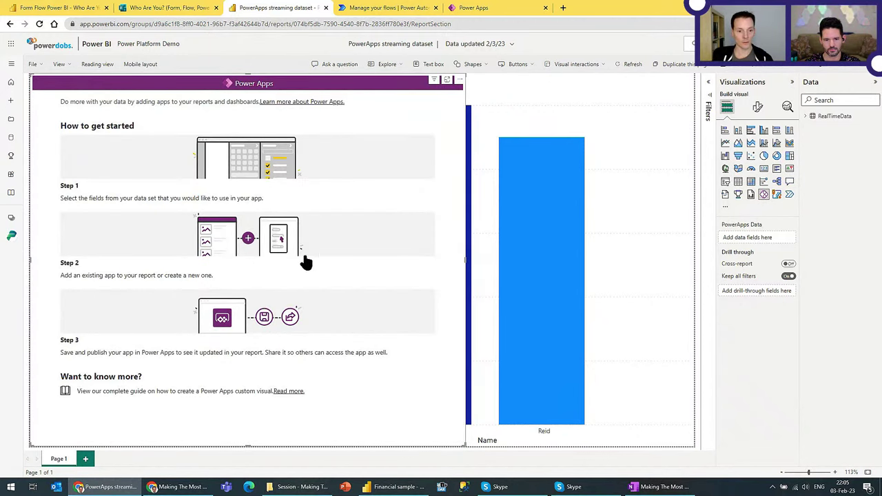
left_click_drag(463, 270, 251, 247)
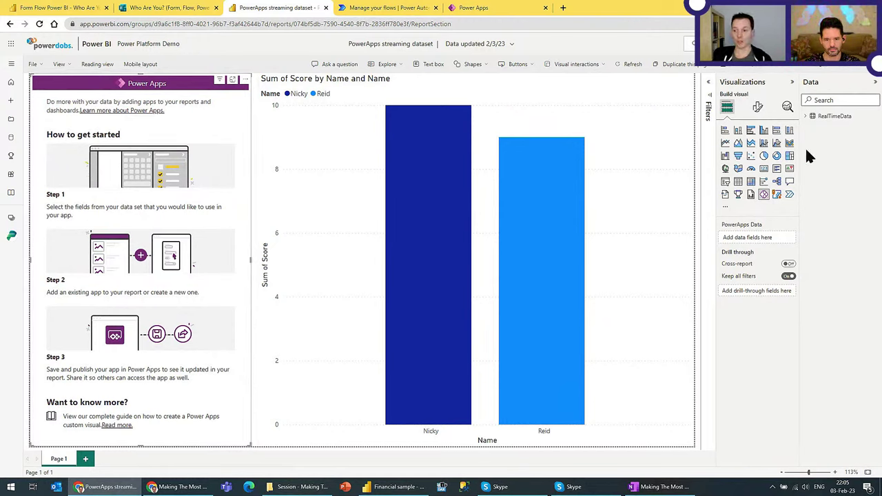
Step: Feed the RealTimeData Name and Score fields to the app visual, then browse and return from Choose app
left_click(805, 117)
left_click(820, 138)
left_click(819, 149)
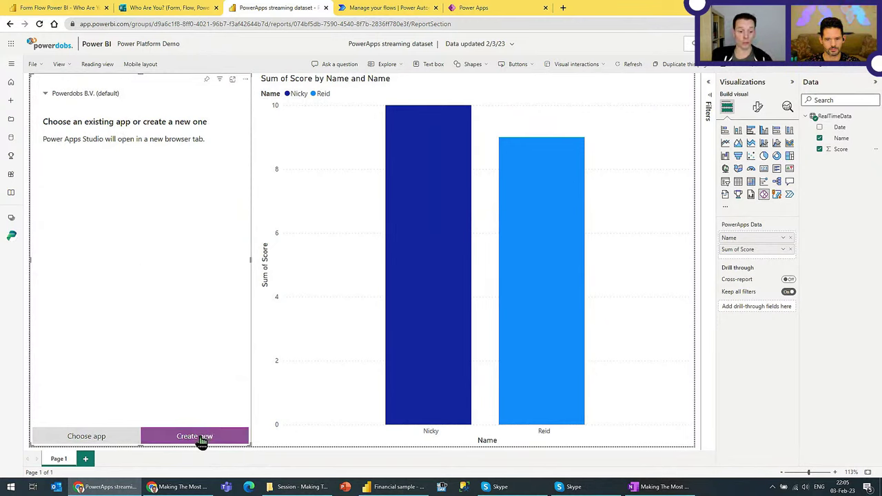
left_click(107, 437)
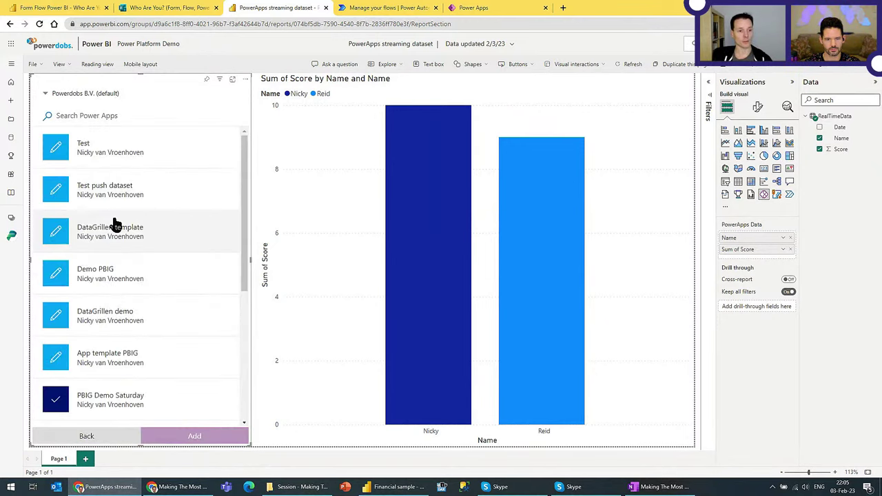
left_click(86, 437)
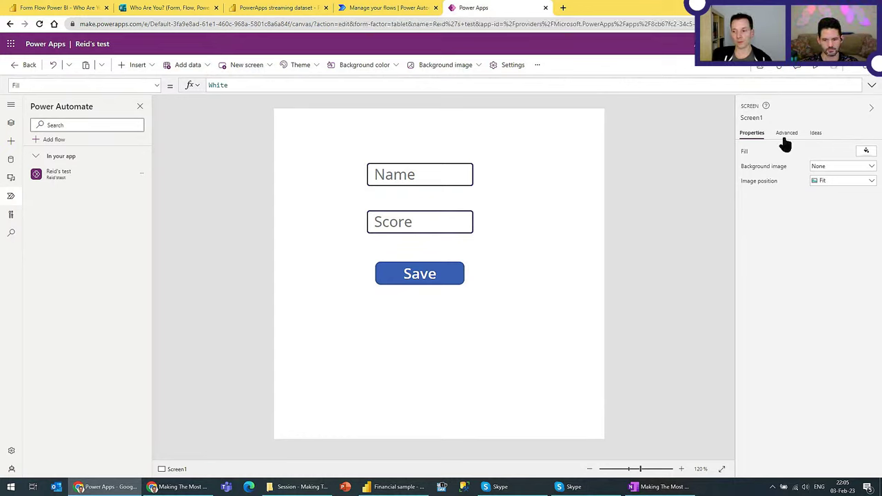
Step: Publish this version of the test app and switch back to the streaming dataset report
left_click(867, 72)
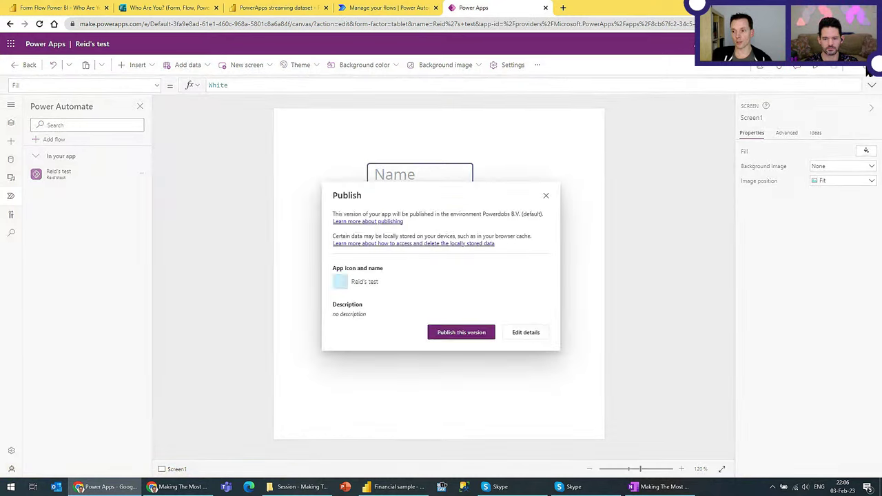
left_click(447, 338)
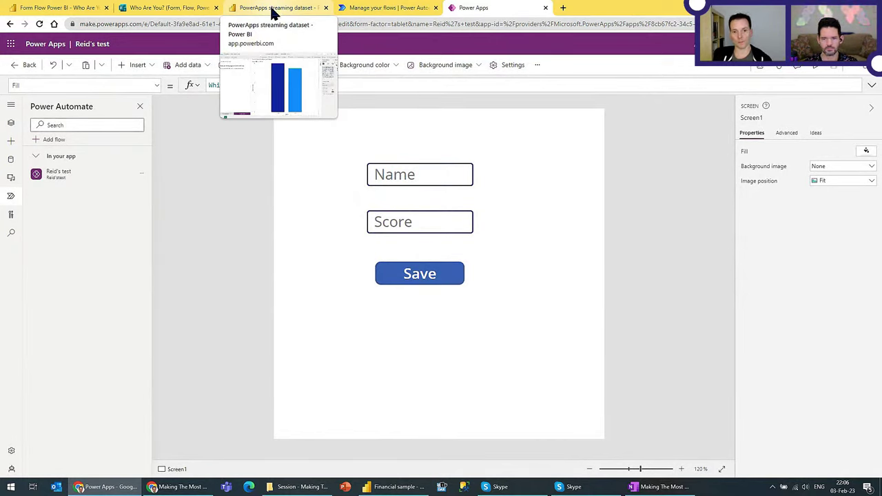
left_click(276, 13)
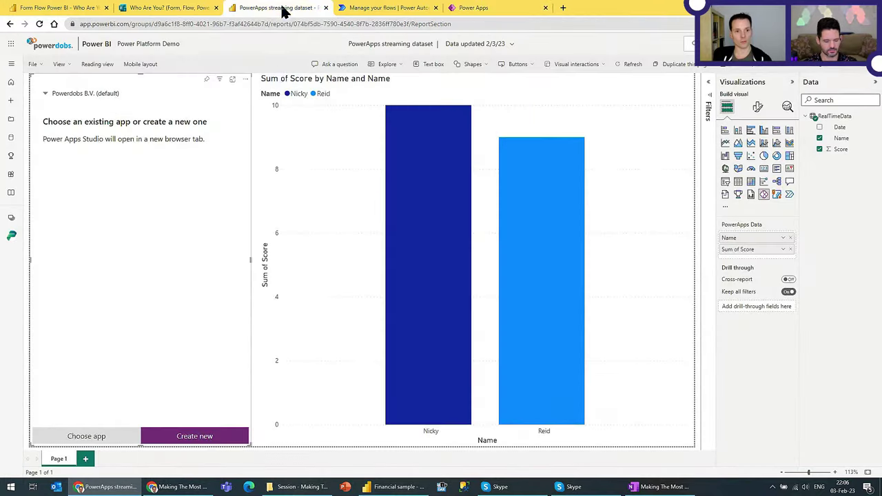
Step: Choose the newly published test app for the Power Apps visual, then bring it up in Power Apps Studio
left_click(87, 436)
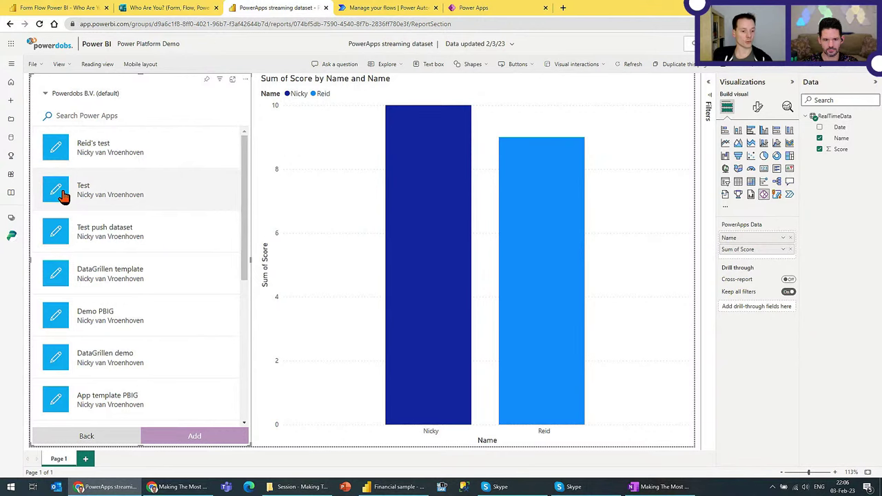
scroll(69, 193, "down", 3)
scroll(50, 236, "down", 2)
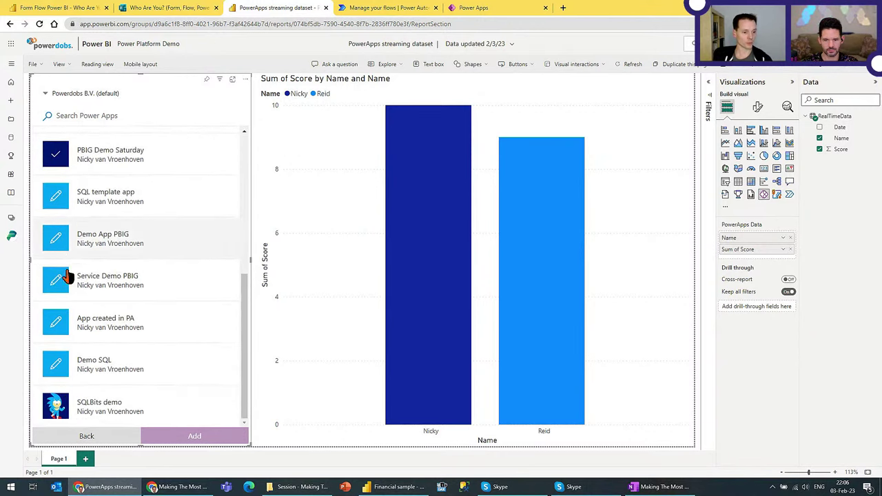
scroll(114, 255, "up", 5)
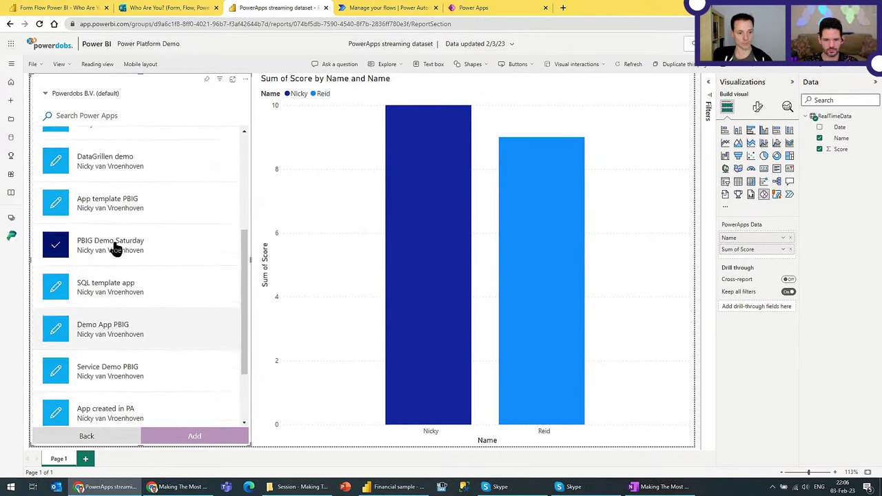
left_click(95, 152)
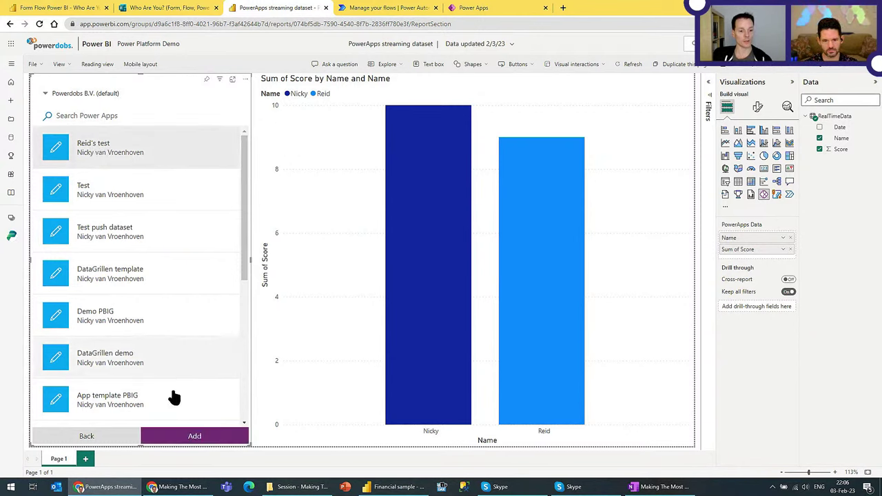
left_click(195, 438)
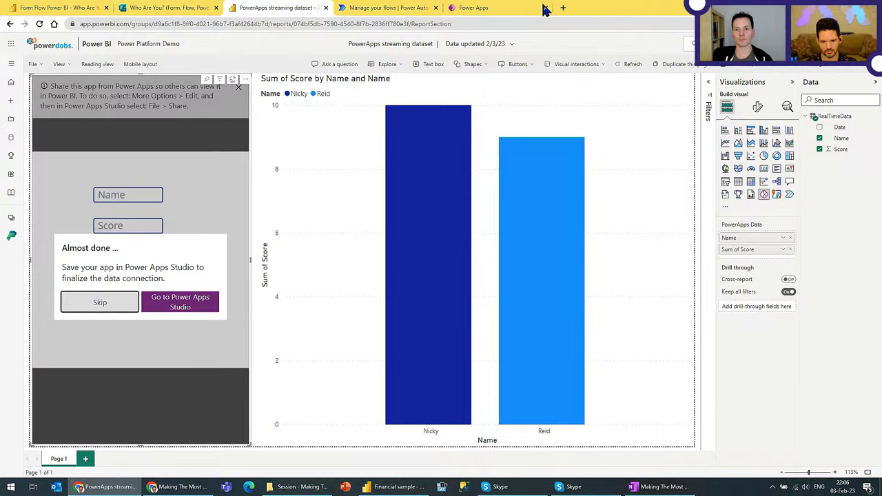
left_click(494, 11)
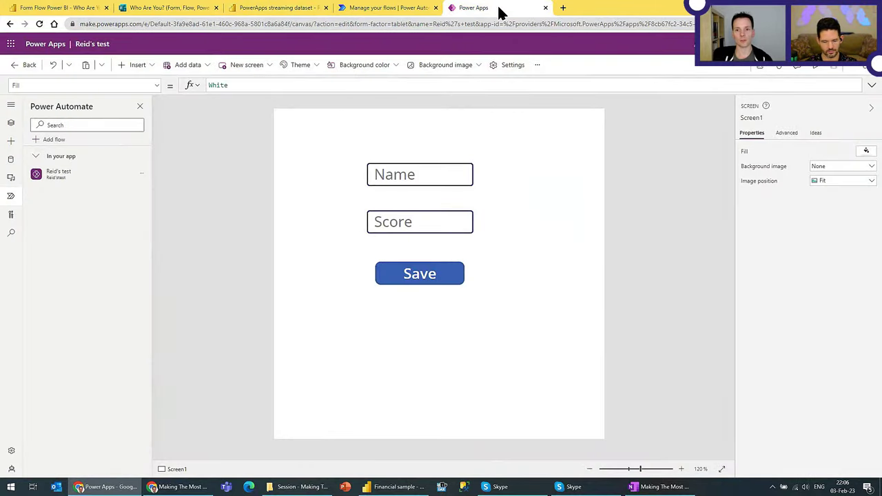
Step: Reopen the test app in Studio from the report visual to finish the PowerBIIntegration connection, then return to the report
left_click(486, 76)
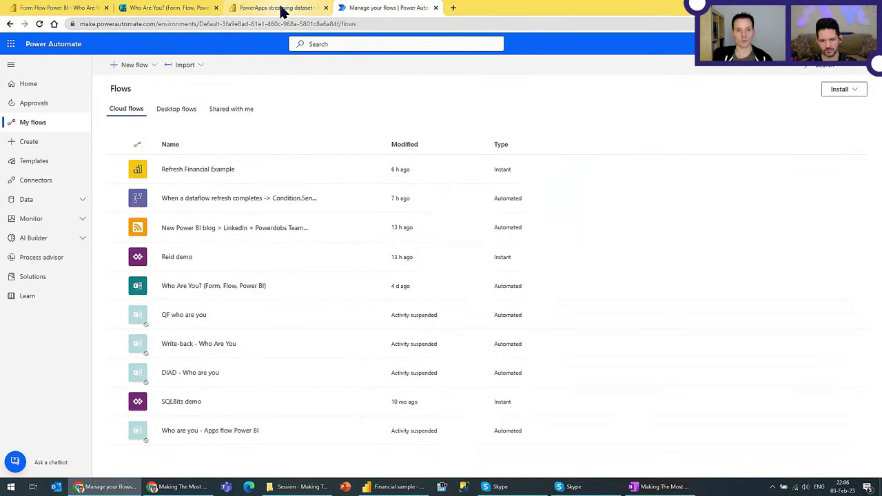
left_click(282, 8)
left_click(179, 302)
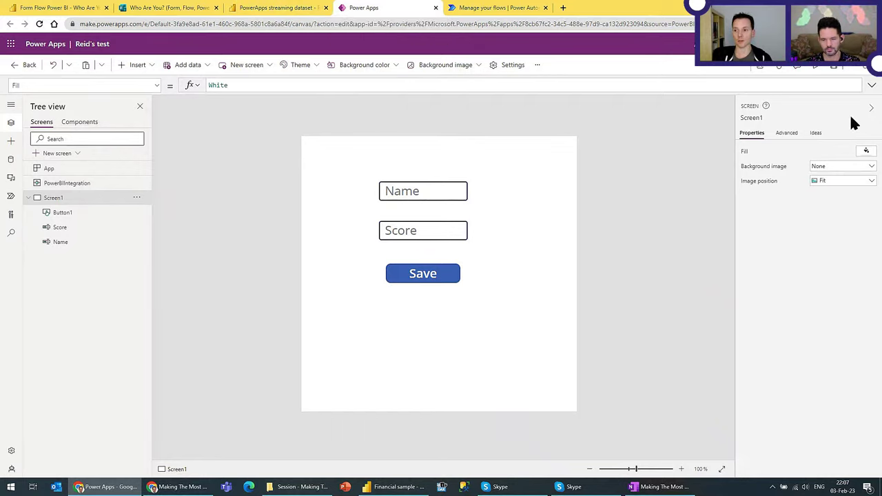
left_click(292, 13)
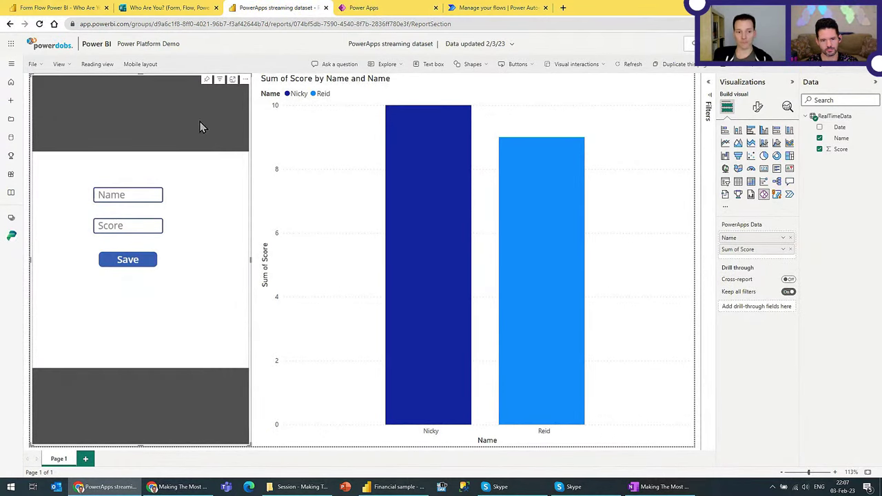
Step: Save the report in Reading view and enter a name into the embedded app's Name box
left_click(96, 64)
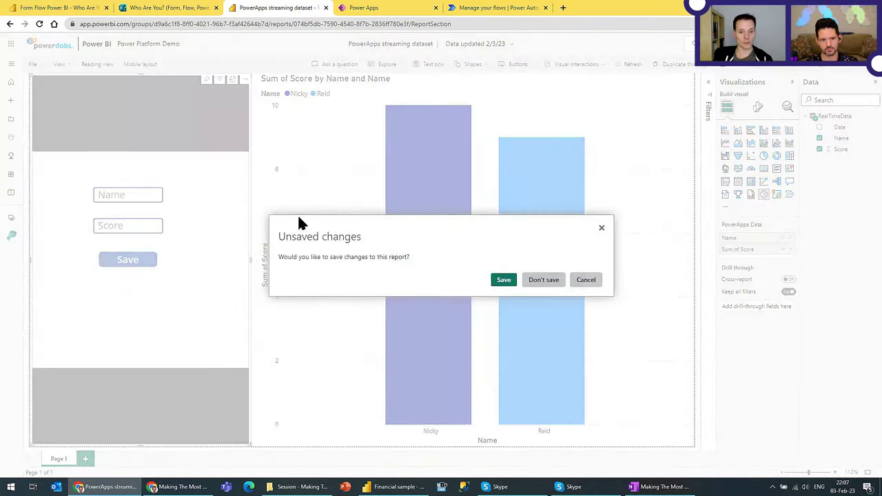
left_click(505, 280)
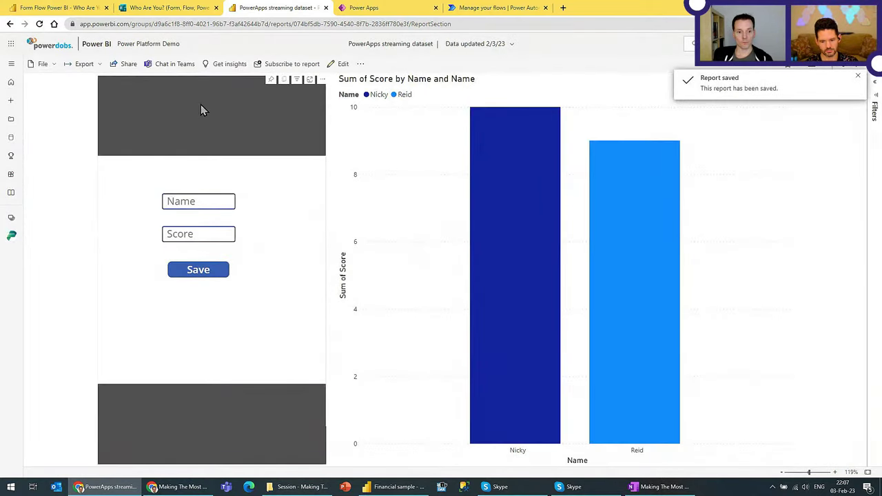
left_click(198, 201)
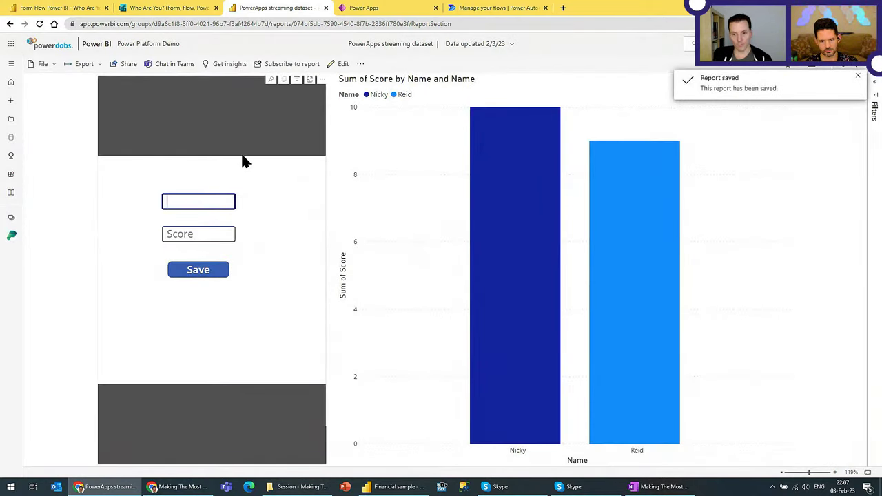
type("Nicky")
left_click(193, 234)
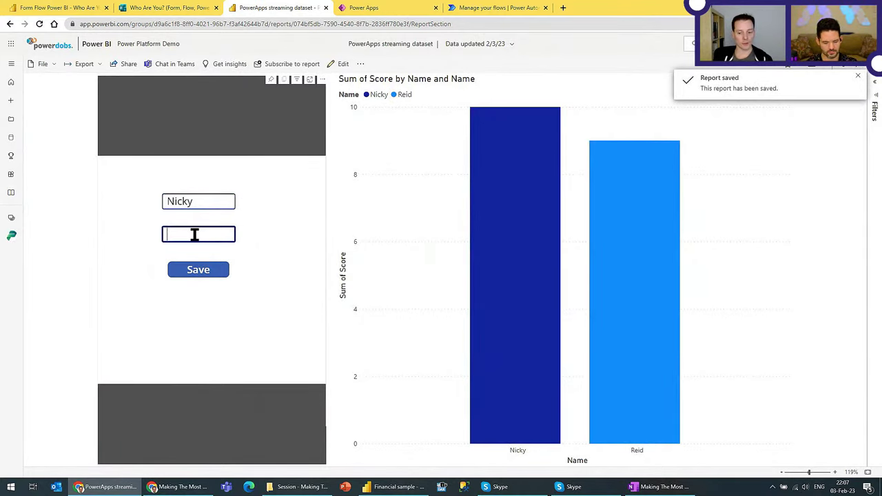
left_click(859, 76)
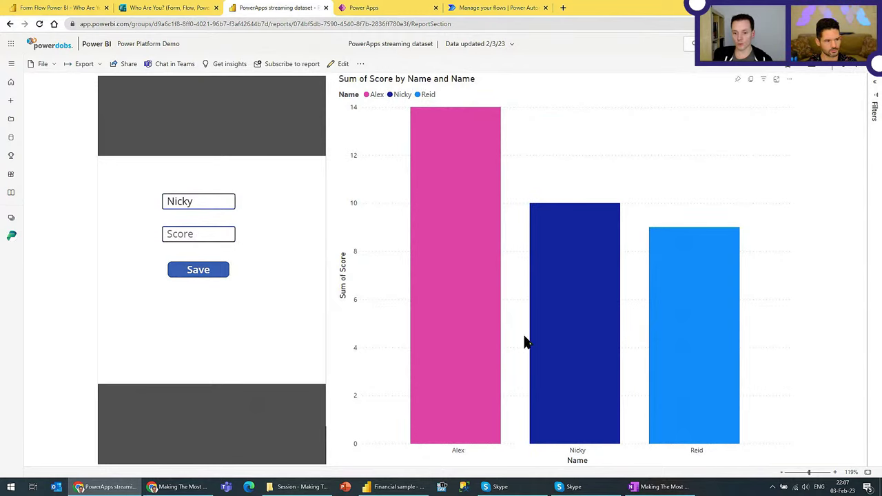
Step: Submit a score of 2 from the embedded app, raising the middle bar from 10 to 12
left_click(215, 232)
type("2")
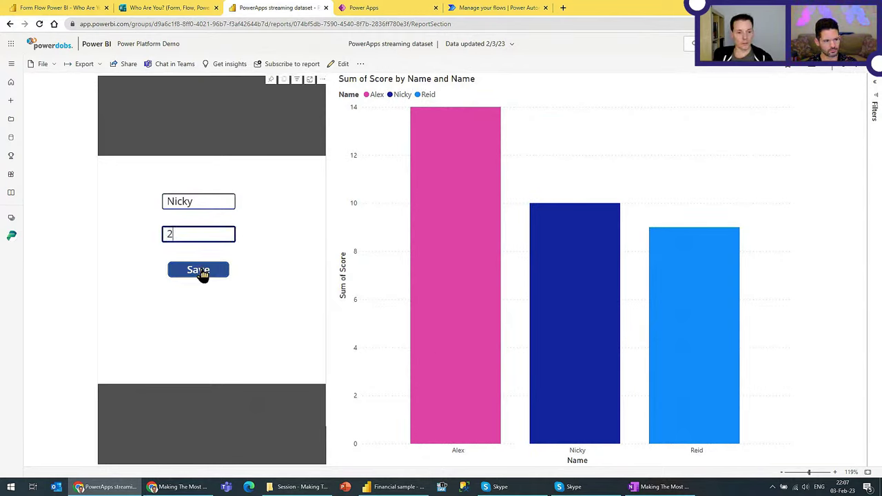
left_click(200, 270)
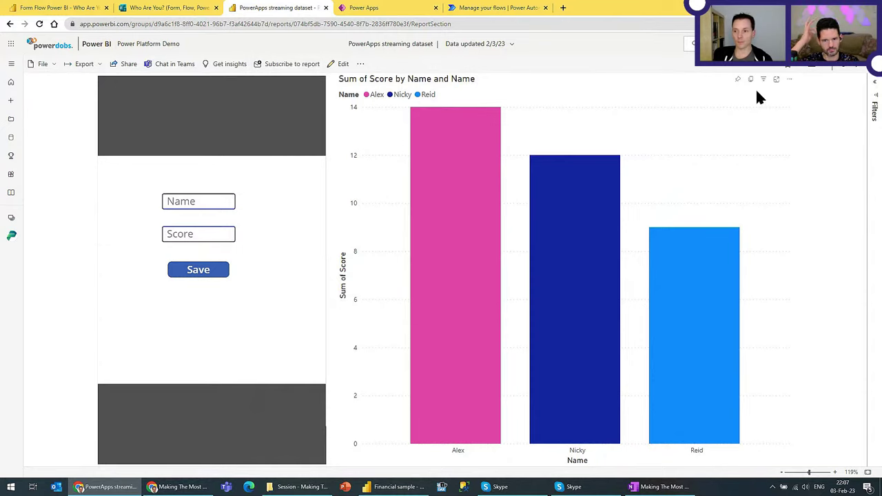
left_click(738, 83)
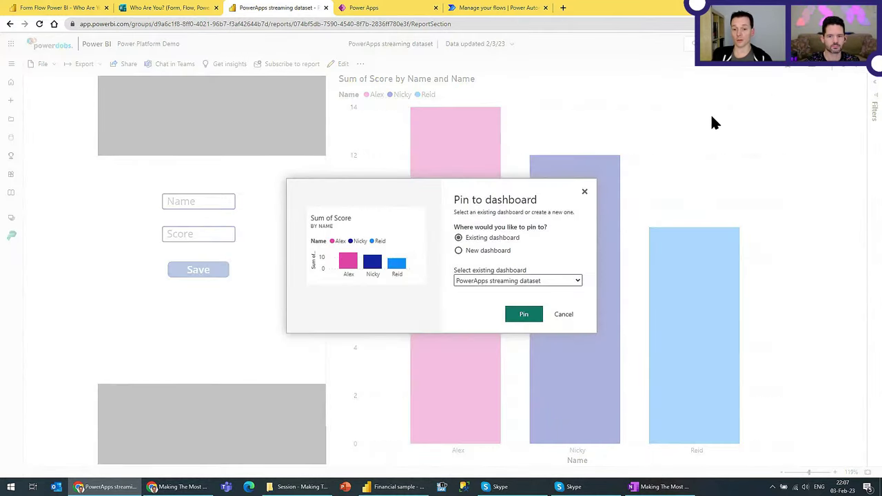
Step: Pin the Power Apps visual, not the bar chart, to the existing PowerApps streaming dataset dashboard and open it
left_click(516, 283)
left_click(516, 283)
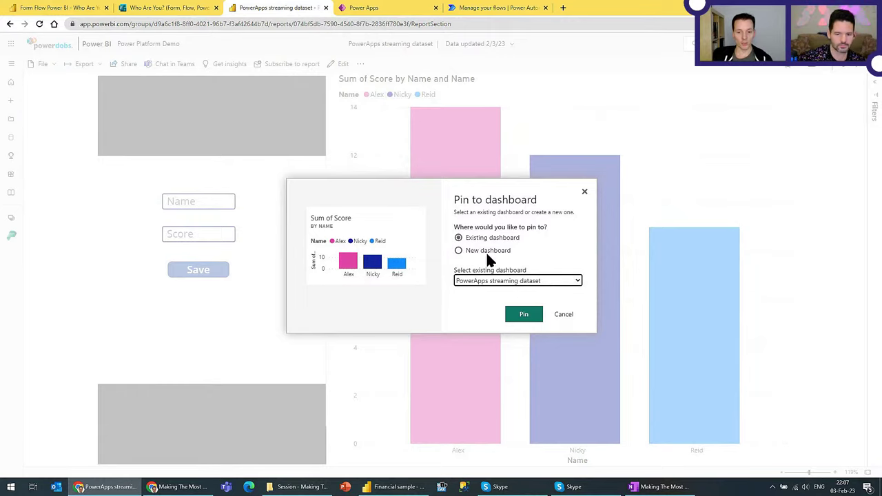
left_click(561, 318)
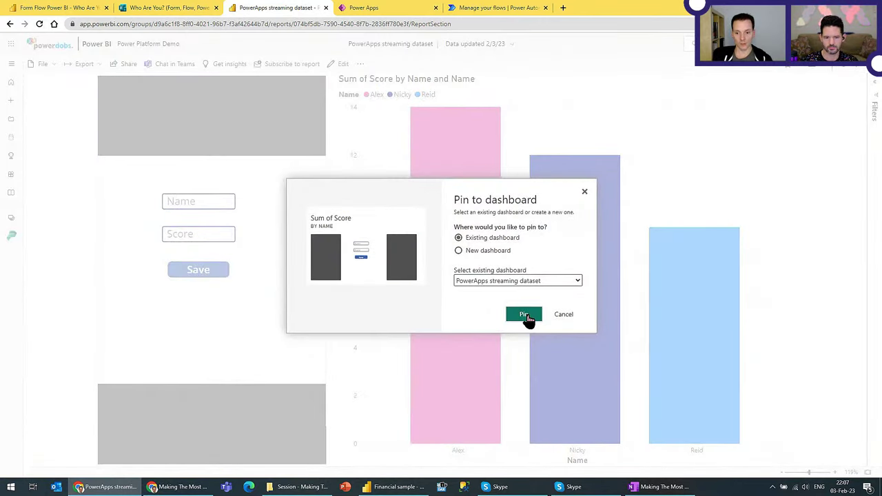
left_click(526, 319)
left_click(825, 122)
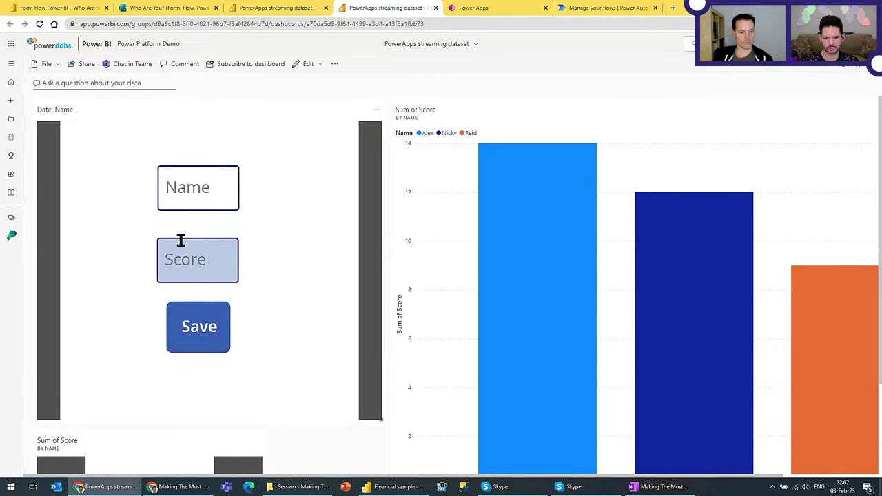
scroll(225, 248, "down", 2)
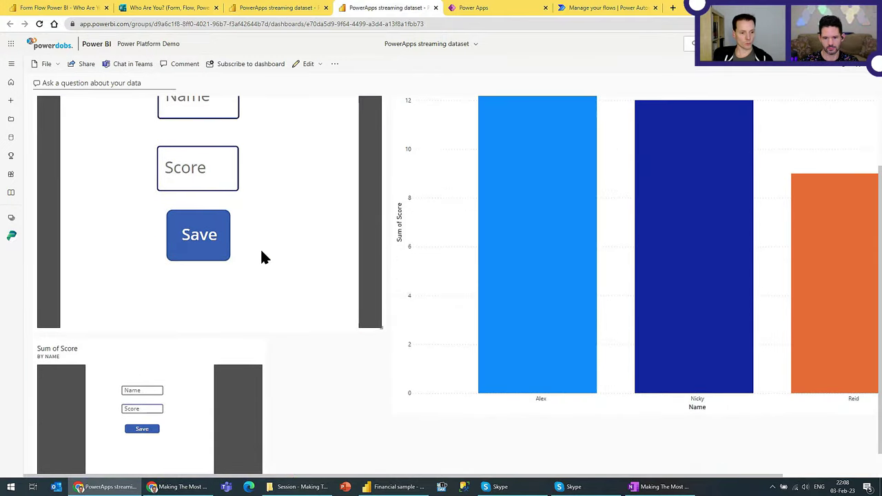
Step: Delete both duplicate app tiles from the dashboard
scroll(114, 355, "up", 2)
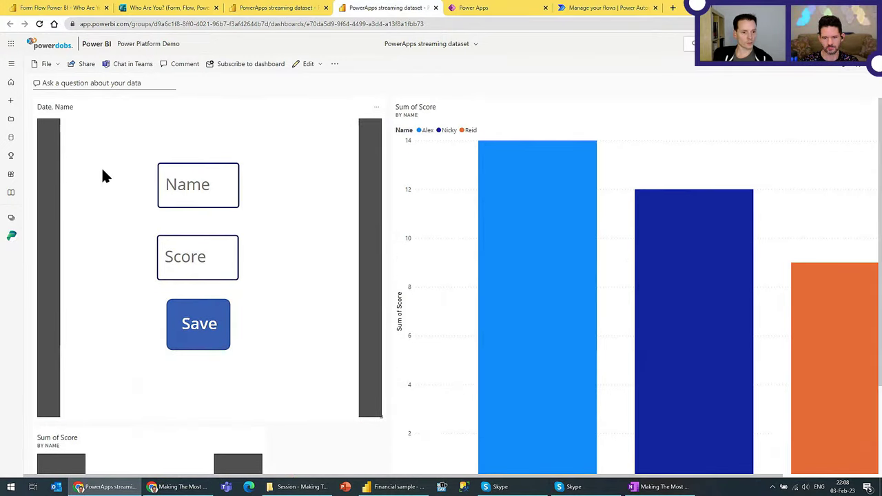
scroll(98, 182, "down", 2)
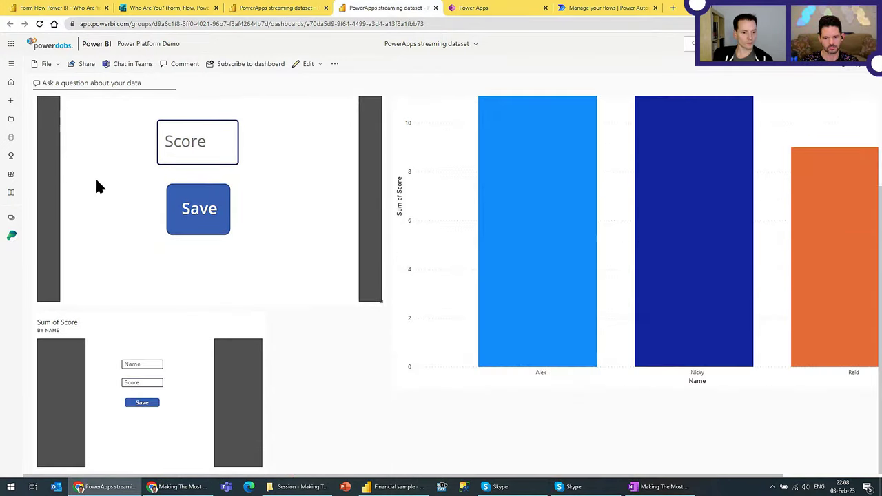
left_click(259, 330)
left_click(305, 434)
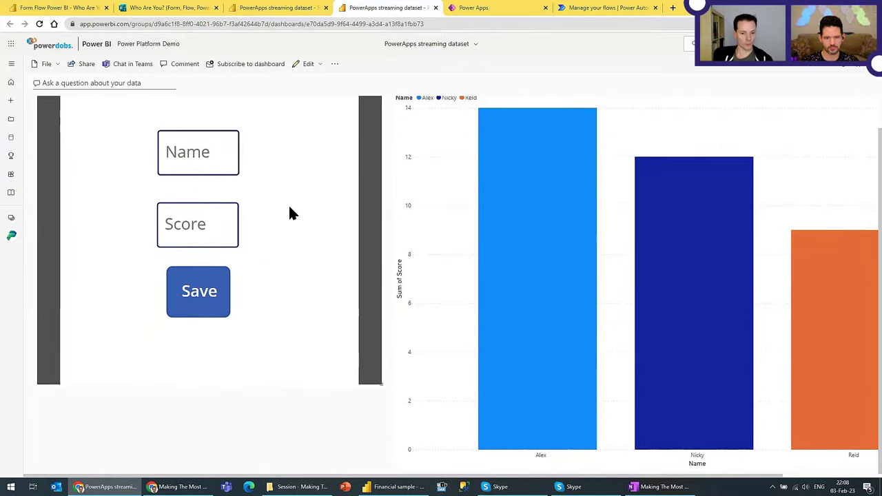
left_click(376, 110)
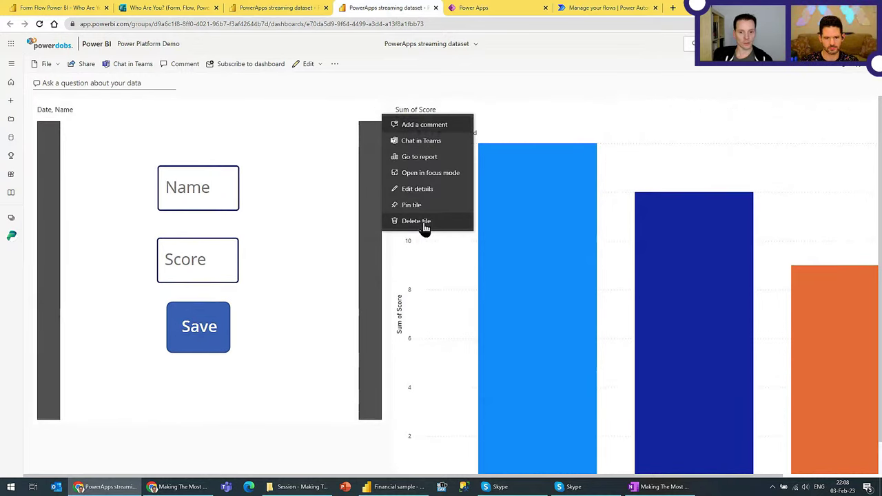
left_click(448, 138)
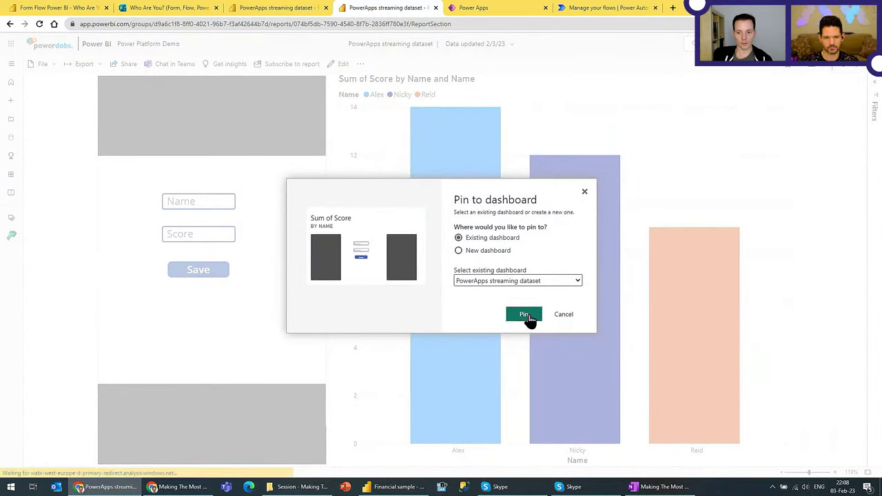
Step: Re-pin the Power Apps visual, close the extra dashboard tab, and enlarge the app tile to match the chart
left_click(526, 314)
left_click(786, 123)
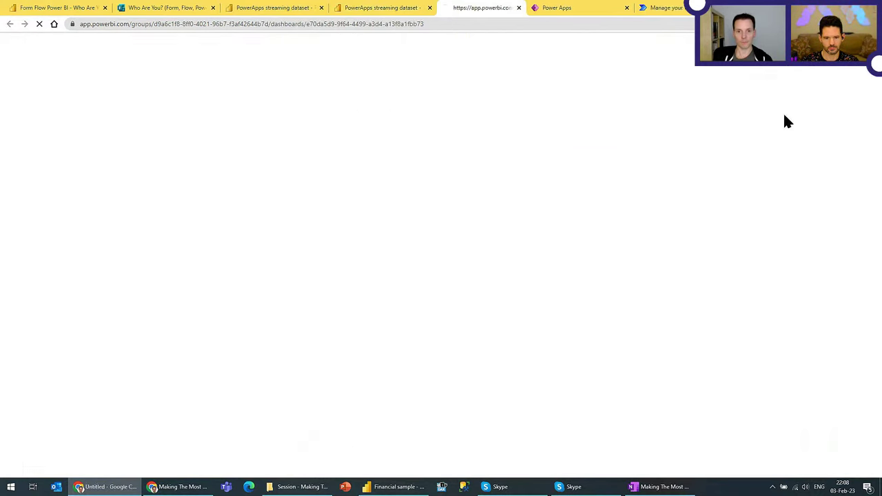
middle_click(387, 7)
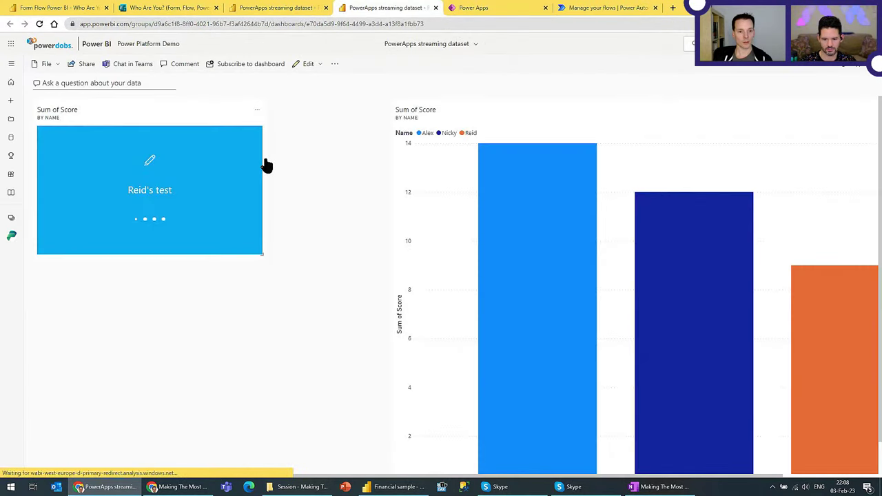
left_click_drag(262, 256, 362, 420)
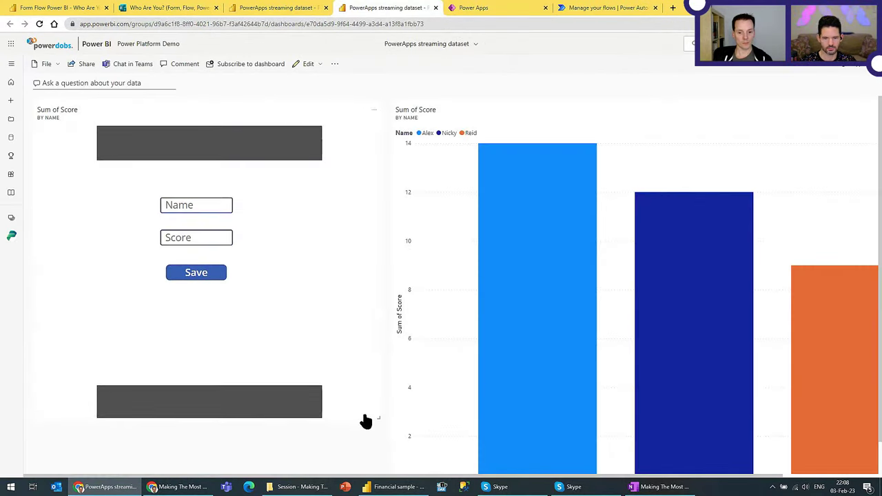
scroll(482, 317, "down", 1)
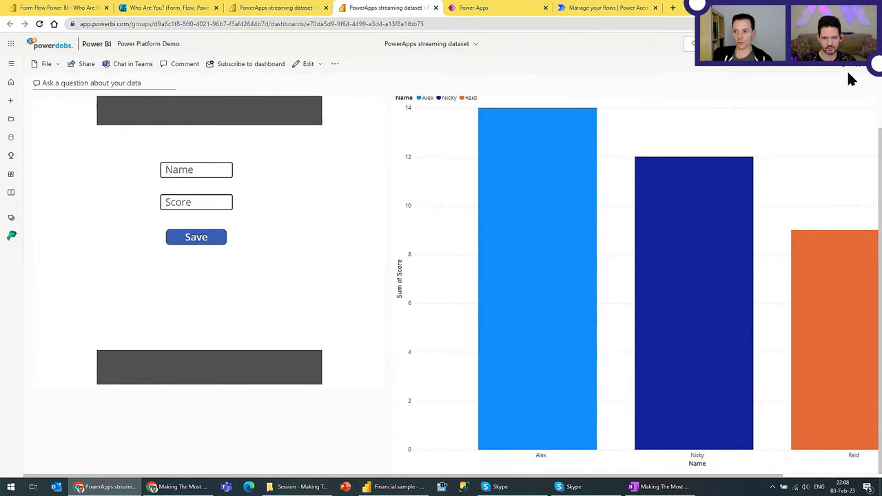
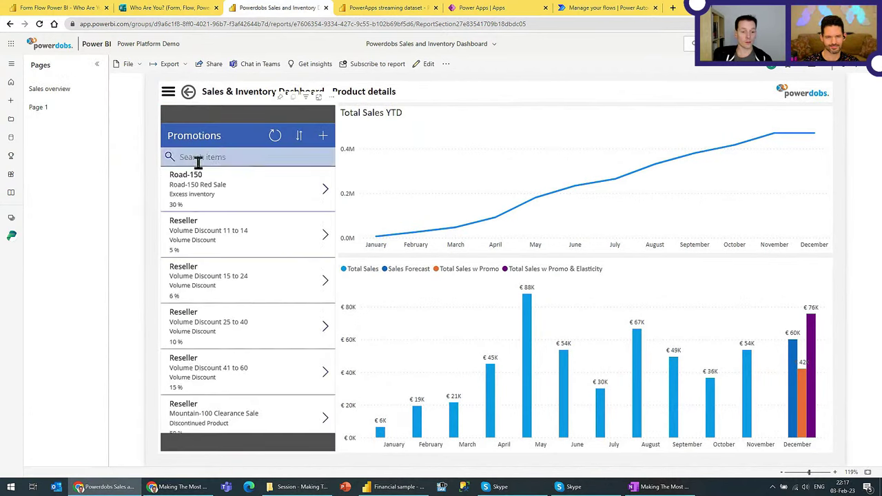
Step: Switch from the Power BI Product details page to the Power Apps apps list
left_click(479, 8)
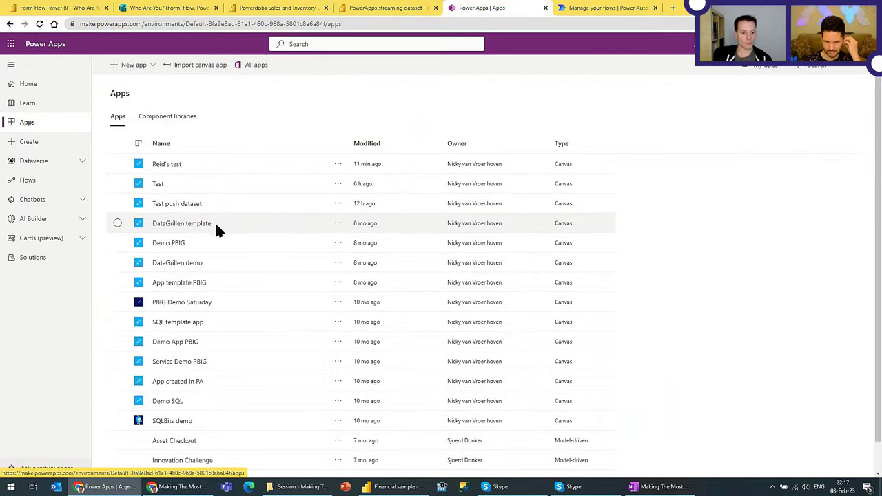
Step: Run the DataGrillen demo app, close its player tab, and open it for editing
left_click(193, 266)
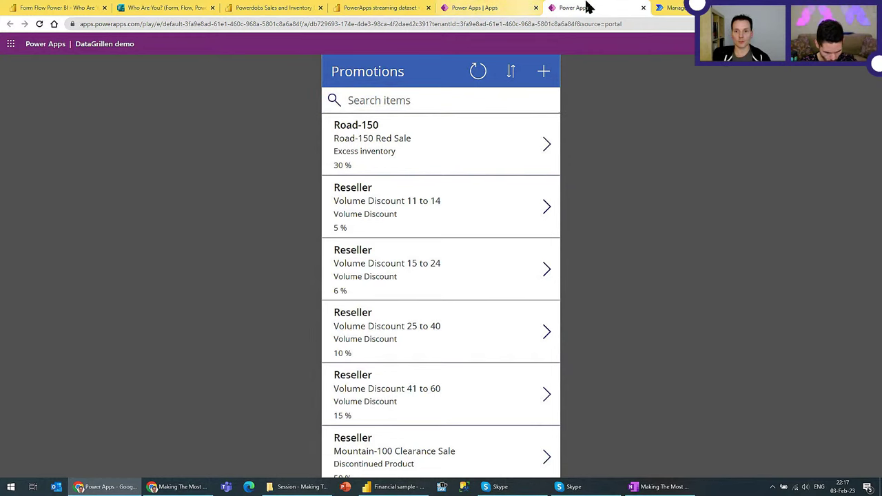
middle_click(555, 12)
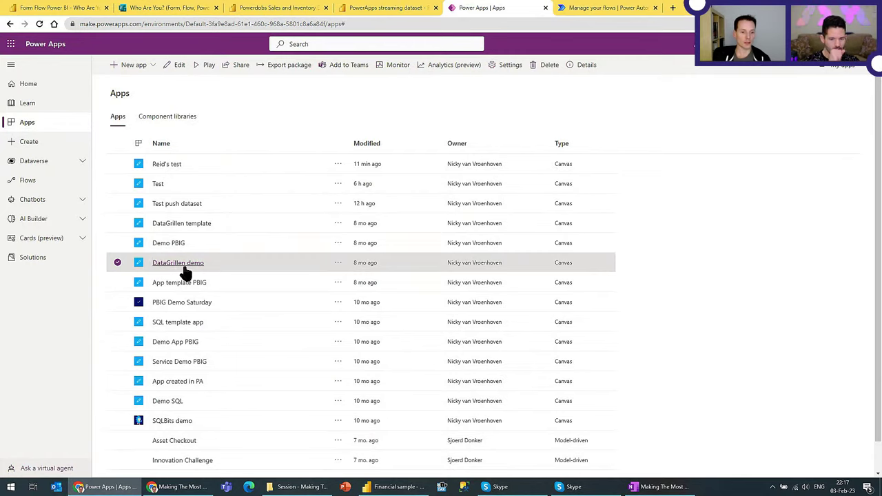
left_click(173, 65)
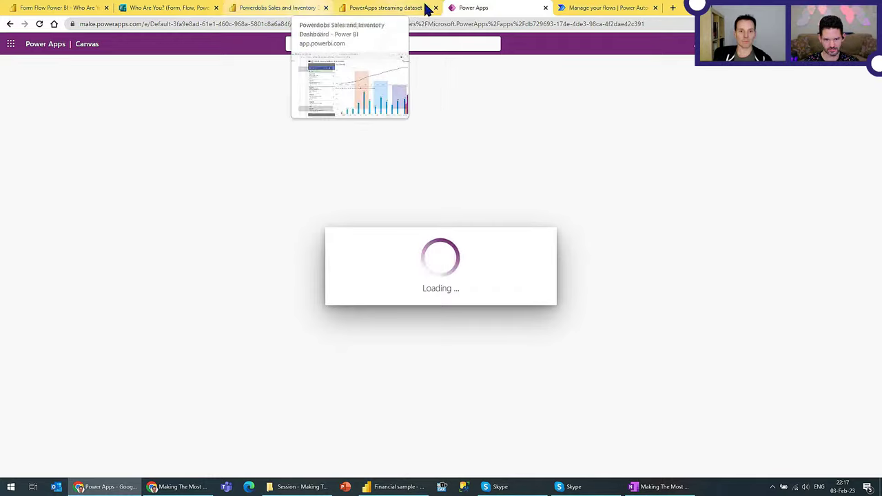
Step: Move the app editor tab among the browser tabs and return to the Power BI report
left_click_drag(454, 8, 371, 8)
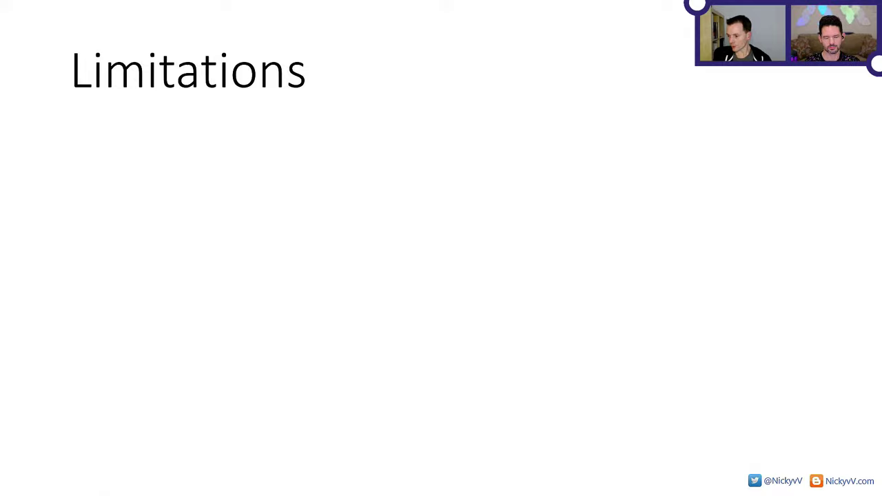
key("alt+Tab")
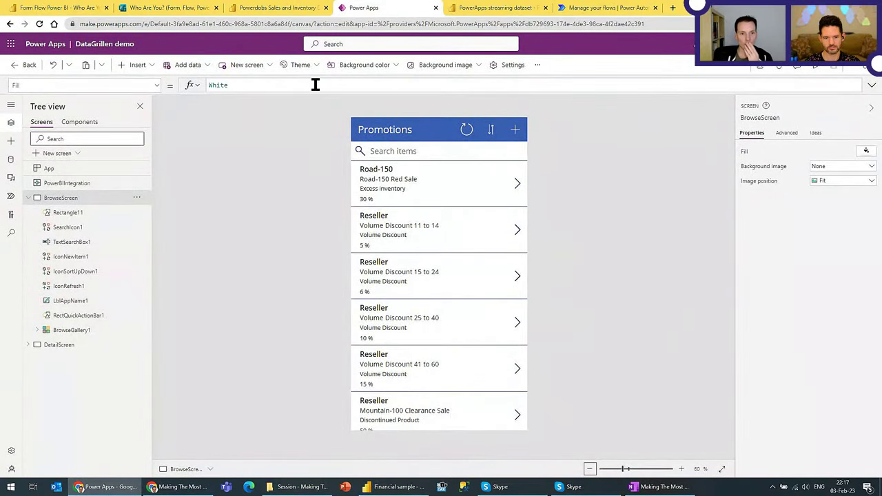
left_click(287, 7)
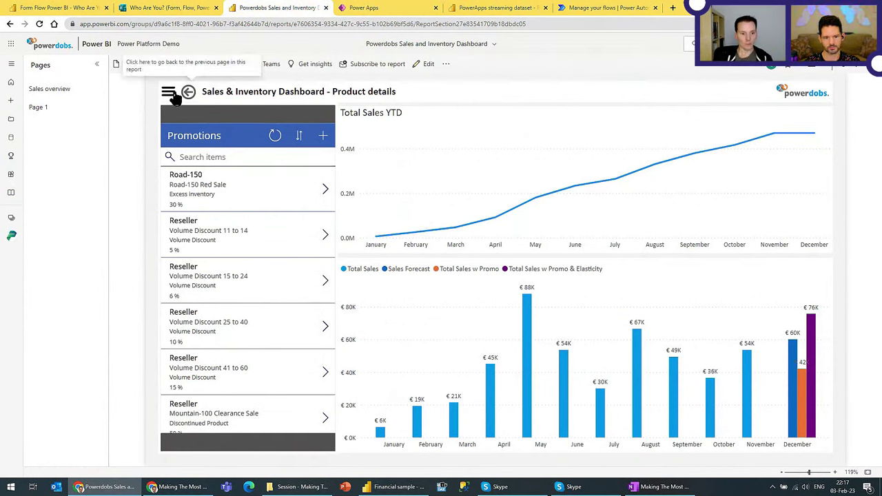
Step: Show the Sales overview page (€15.25M total sales, 263K units balance), checking the slicer panel briefly
left_click(52, 90)
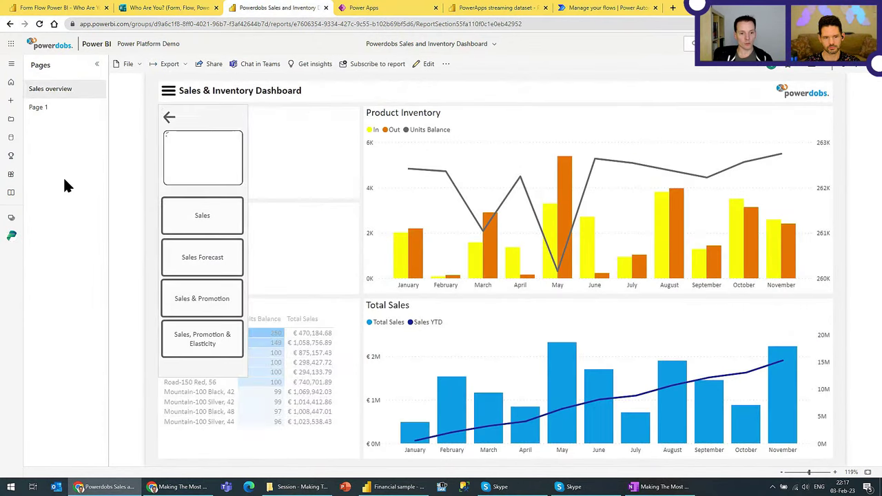
left_click(169, 117)
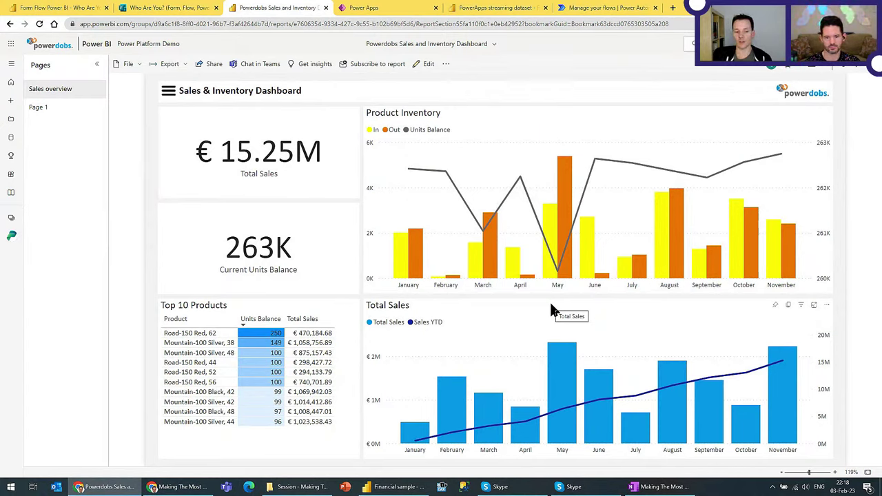
left_click(168, 92)
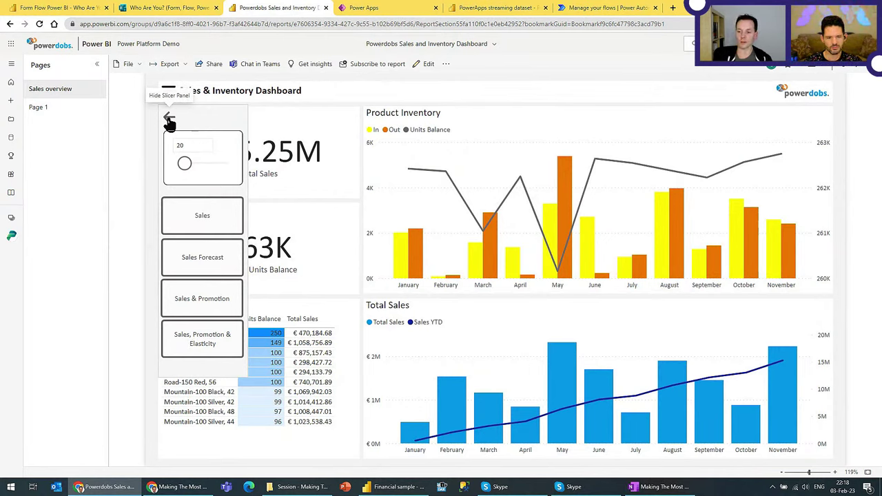
left_click(169, 121)
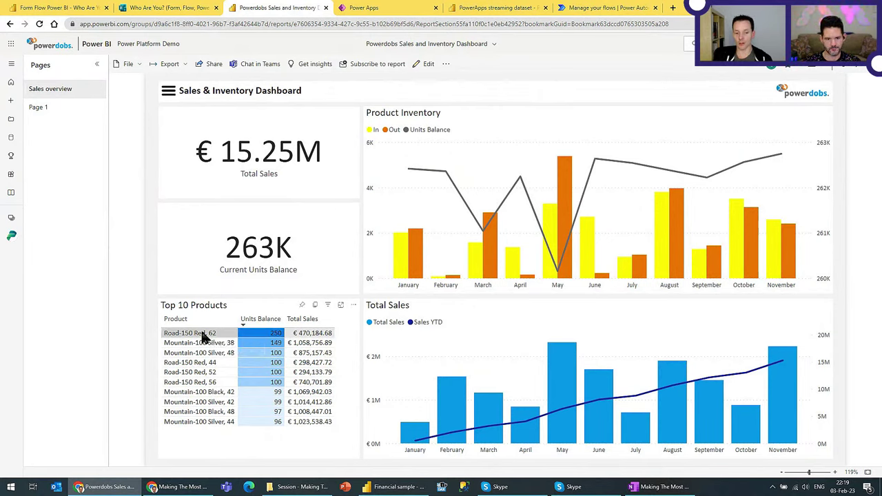
Step: Drill through from Road-150 Red, 62 to its Product details page with the plain Sales view
right_click(204, 336)
mouse_move(247, 383)
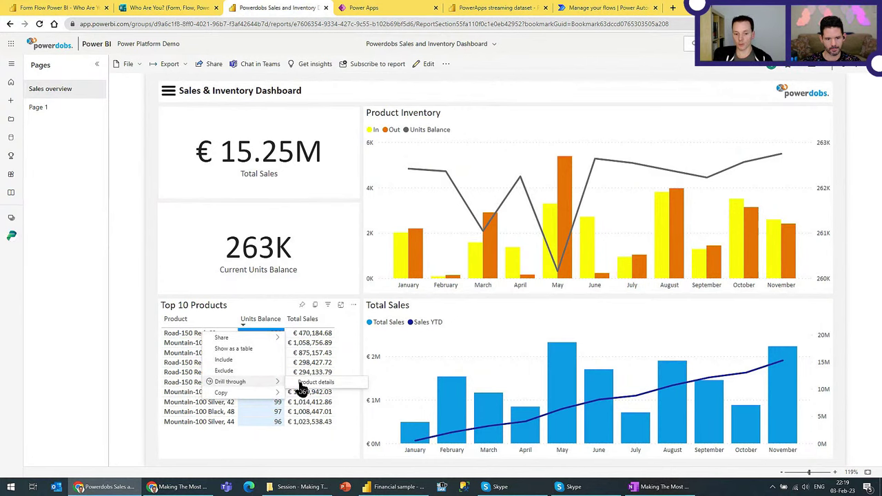
left_click(332, 390)
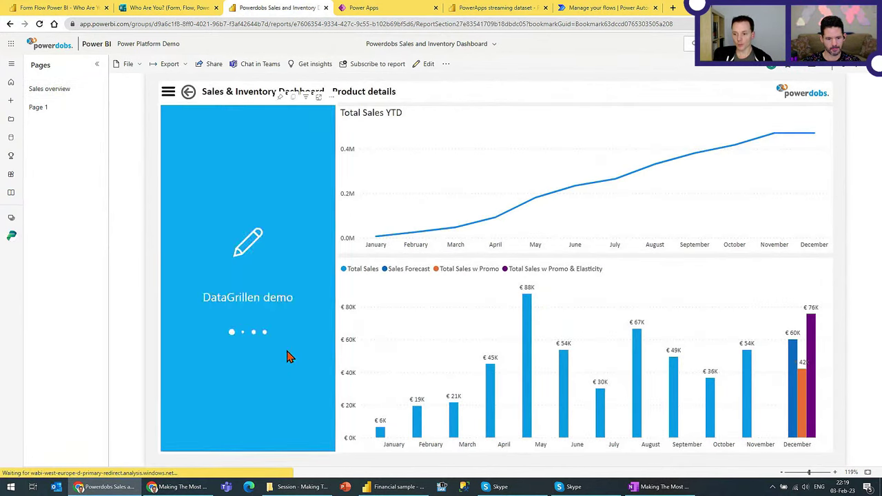
left_click(168, 94)
left_click(204, 219)
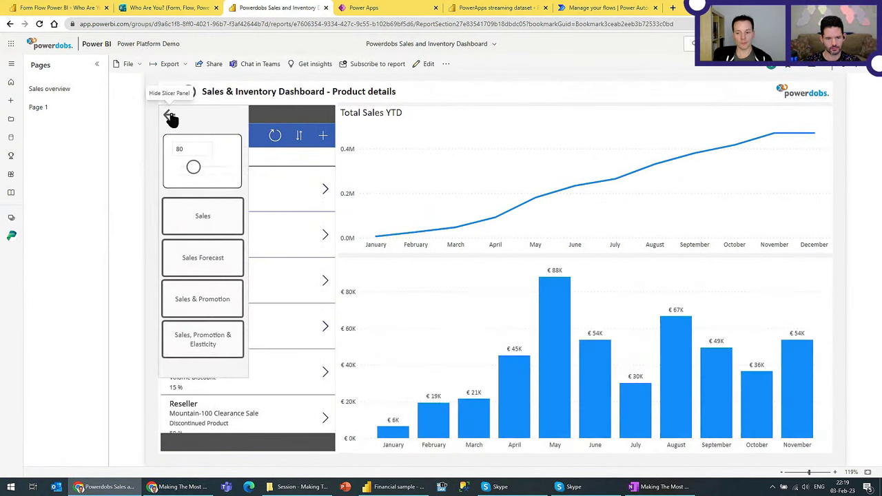
left_click(171, 116)
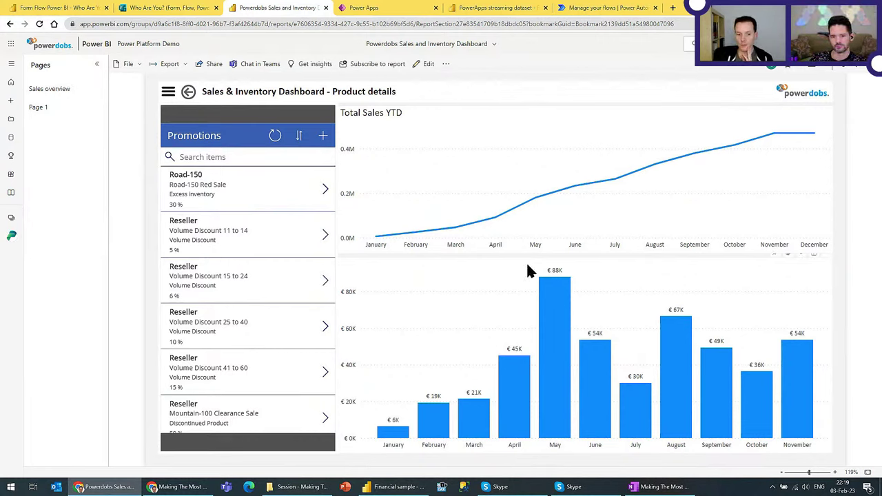
Step: Add Sales Forecast and Sales & Promotion series with the slider at 0, then open Road-150 promotion
left_click(167, 117)
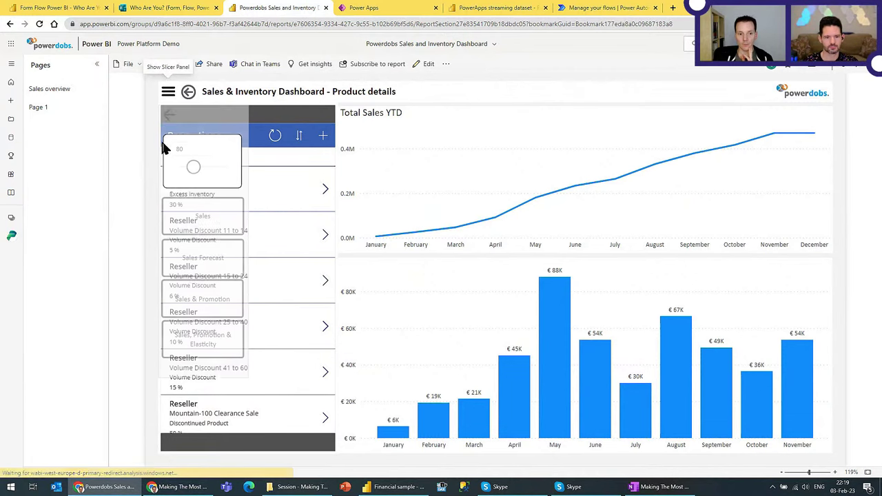
left_click(194, 257)
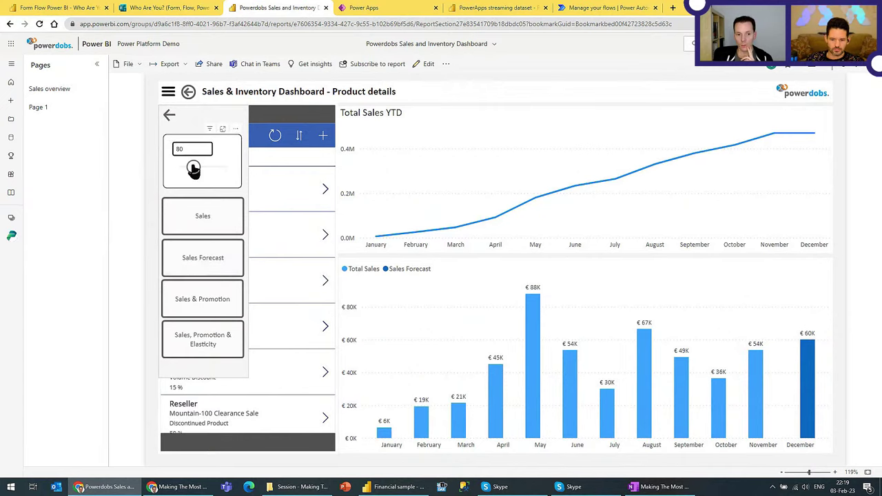
left_click_drag(193, 167, 180, 168)
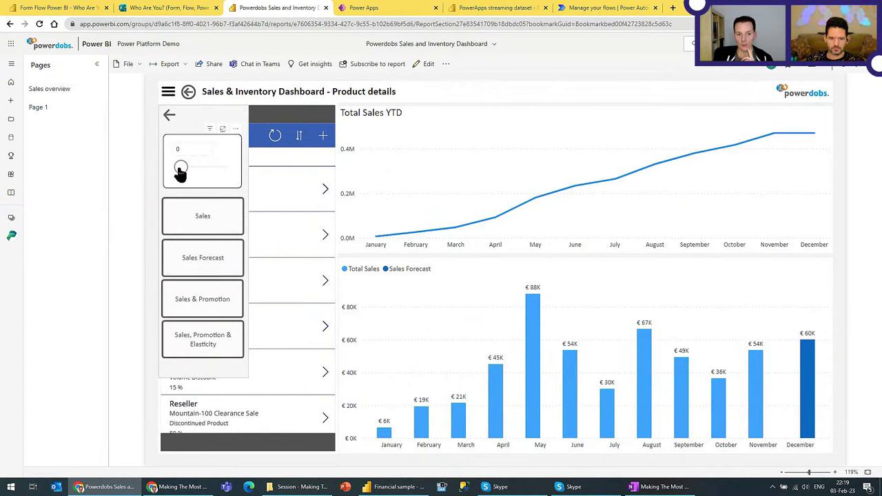
left_click(199, 301)
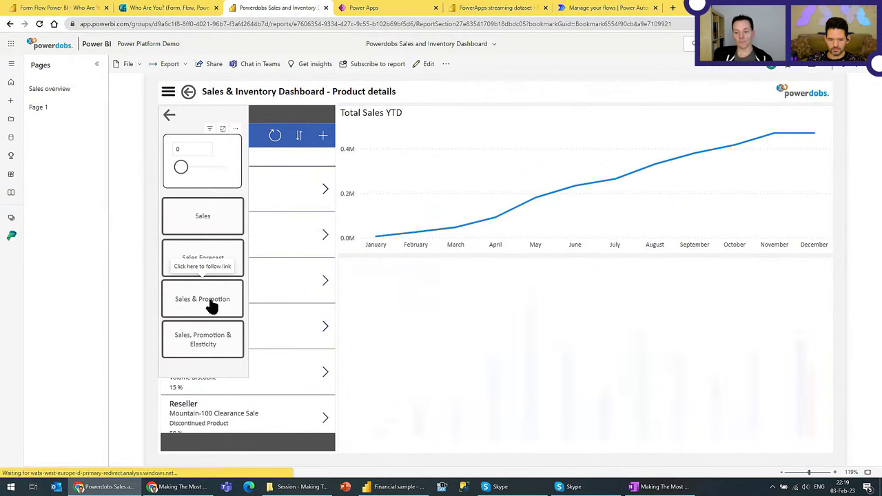
left_click(167, 118)
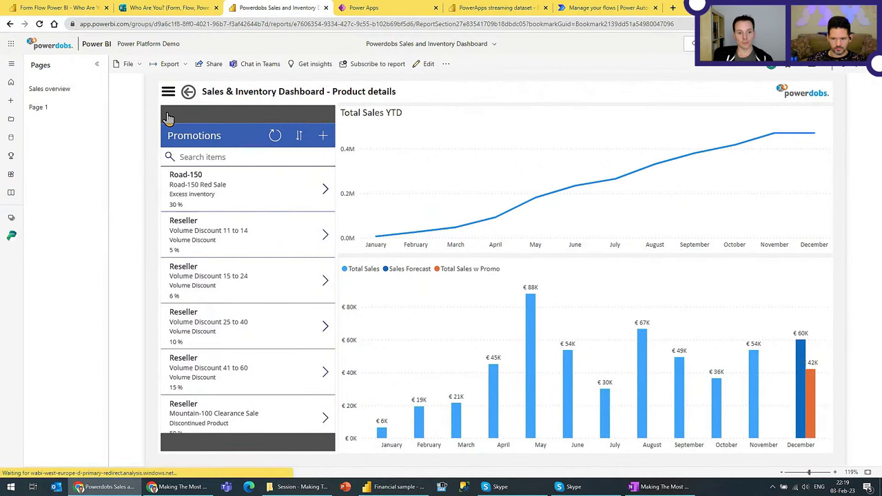
left_click(199, 197)
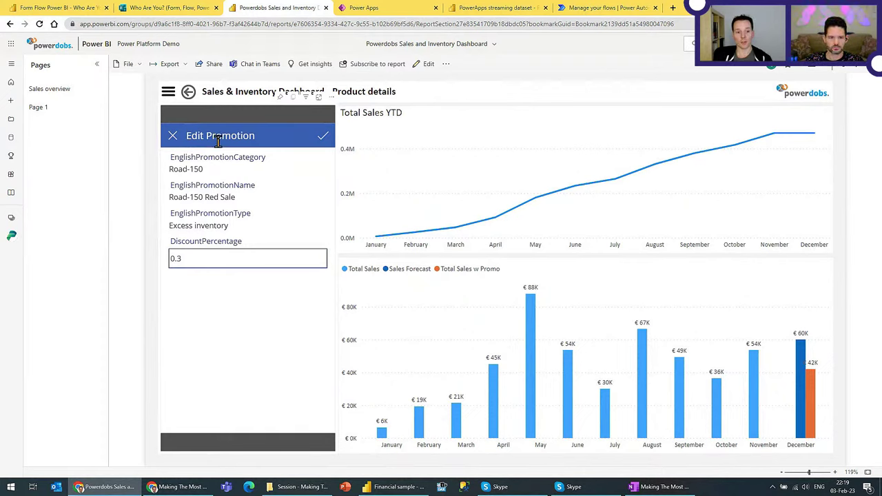
Step: Save Road-150 Red Sale at 10 % discount and show the Sales, Promotion & Elasticity chart view
left_click(196, 259)
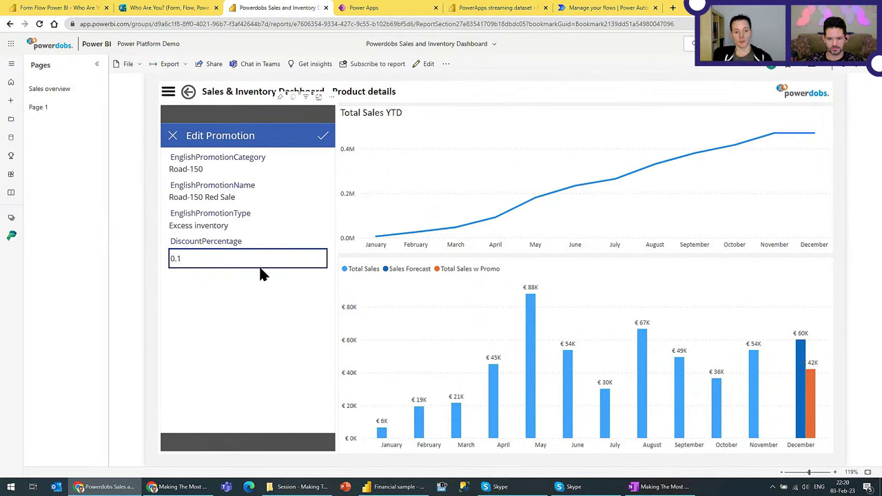
left_click(323, 136)
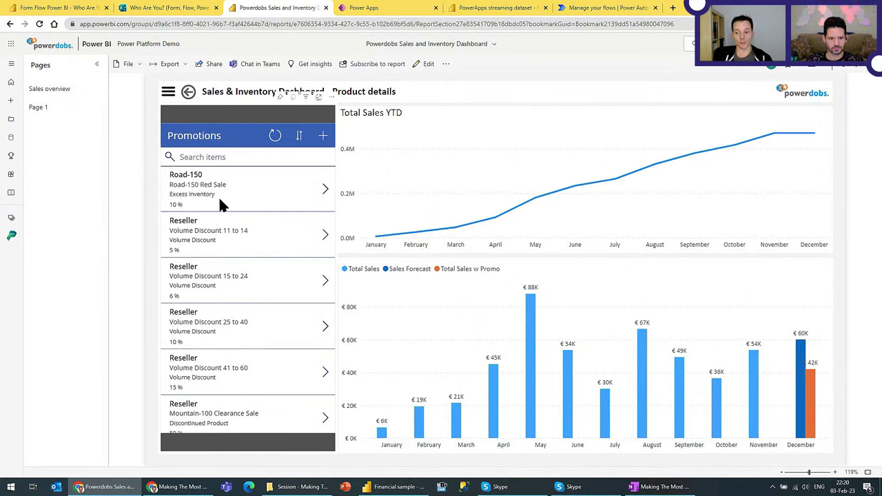
left_click(171, 98)
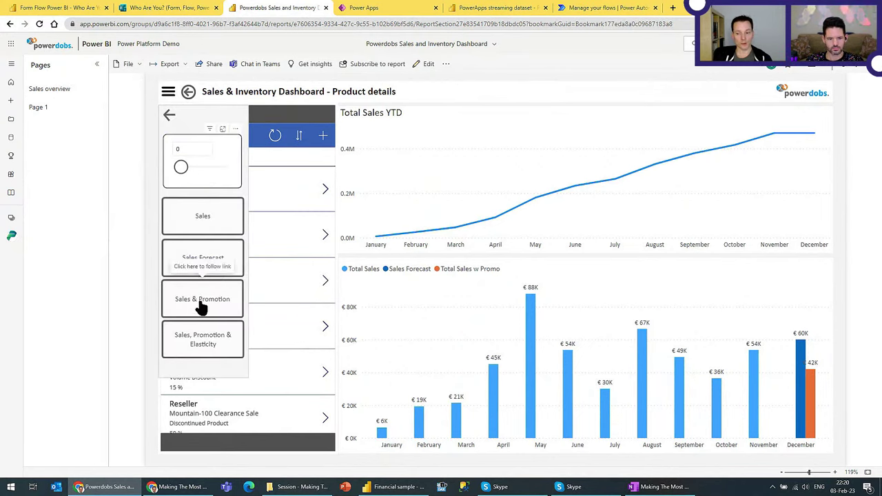
left_click(203, 344)
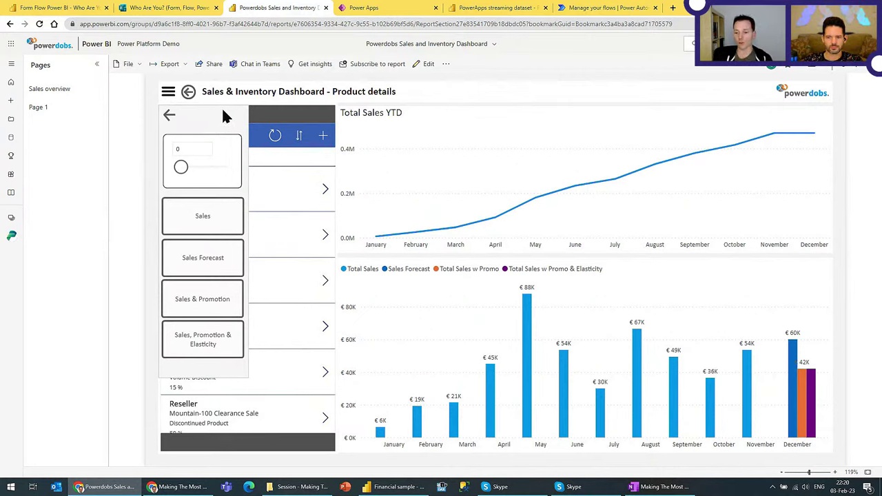
left_click(169, 116)
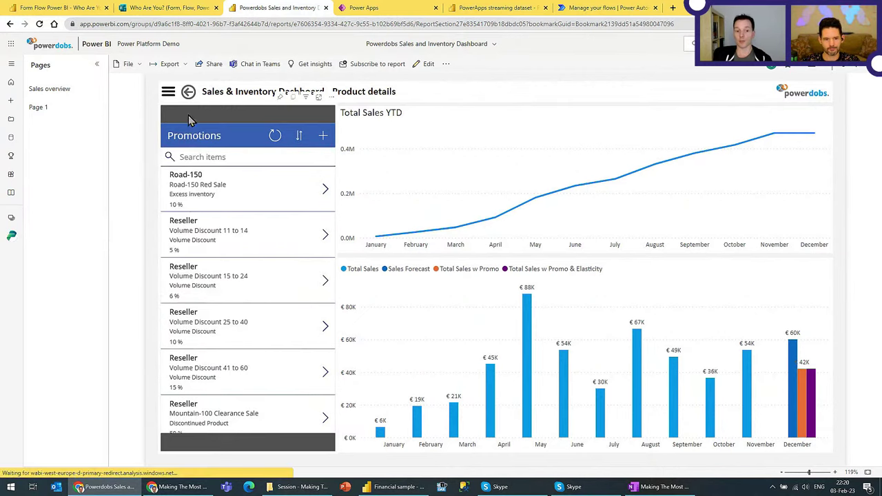
left_click(193, 194)
Step: Change Road-150 Red Sale's discount percentage to 0.3 and save it
left_click(219, 264)
key("BackSpace")
type("2")
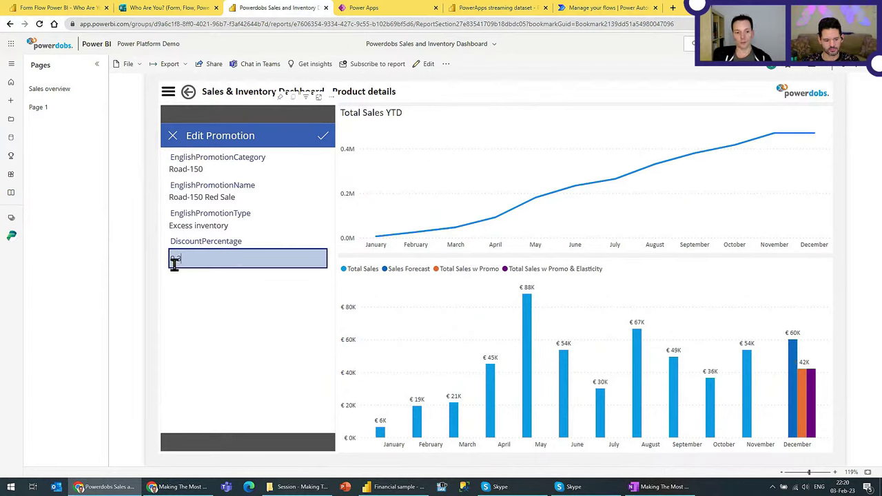
key("BackSpace")
type("3")
left_click(324, 140)
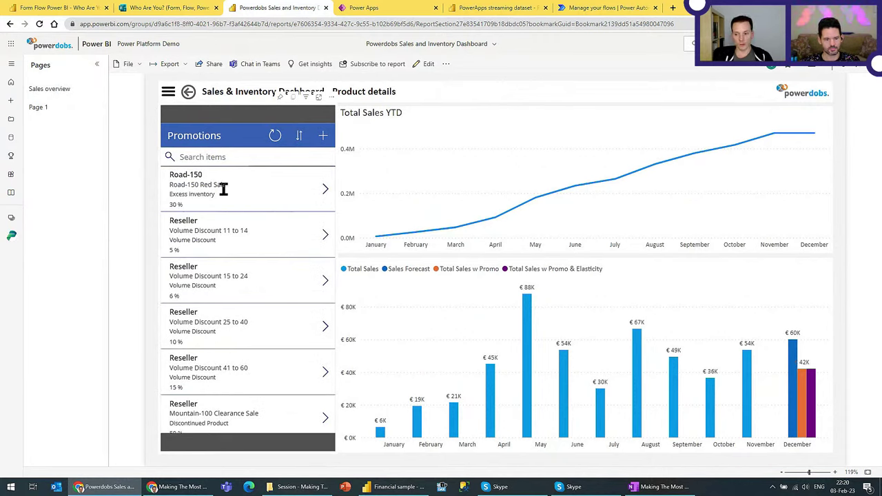
Step: Raise Road-150 Red Sale's discount percentage to 0.4 and save it
left_click(193, 195)
left_click(193, 264)
type("4")
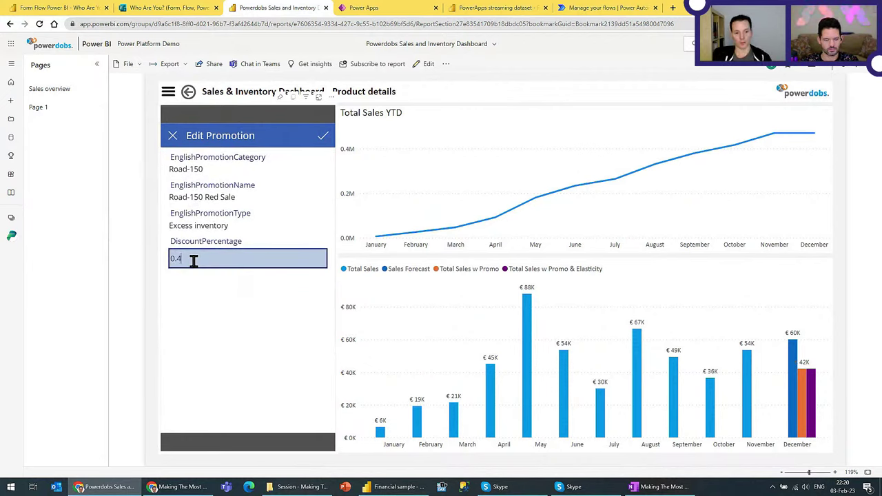
left_click(325, 140)
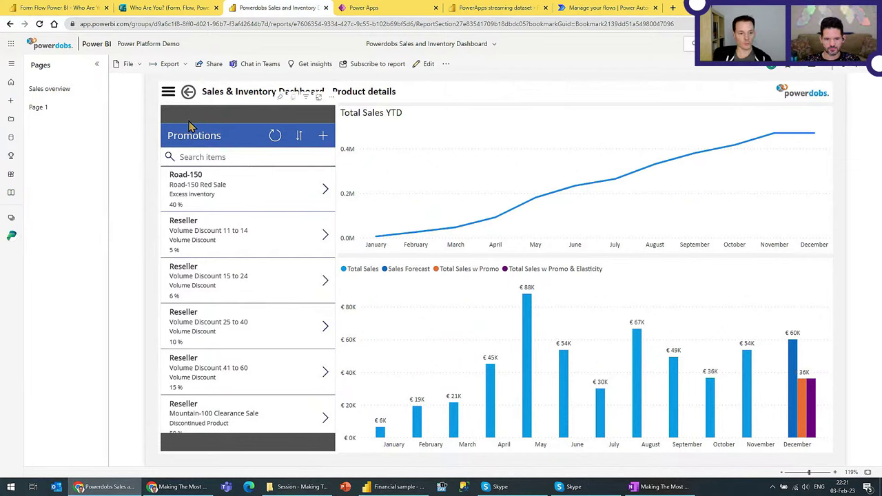
Step: Set the slicer slider to 50, bringing December's elasticity bar to €54K
left_click(169, 95)
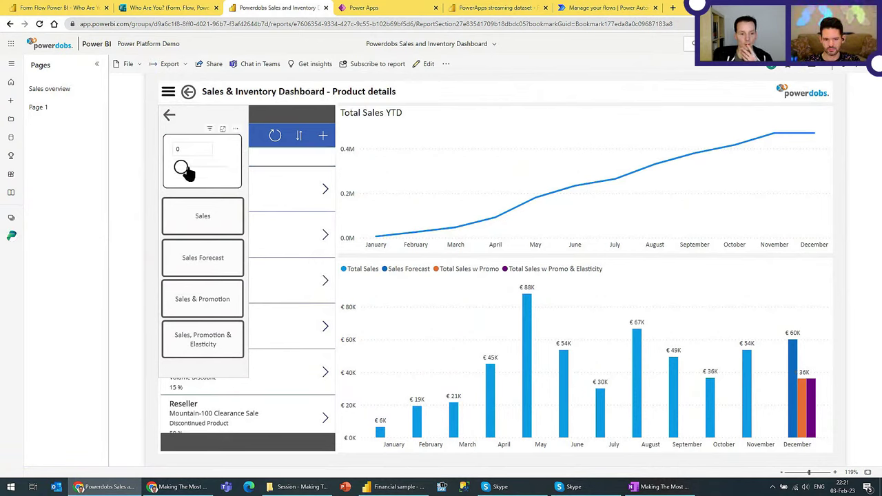
left_click_drag(182, 173, 195, 171)
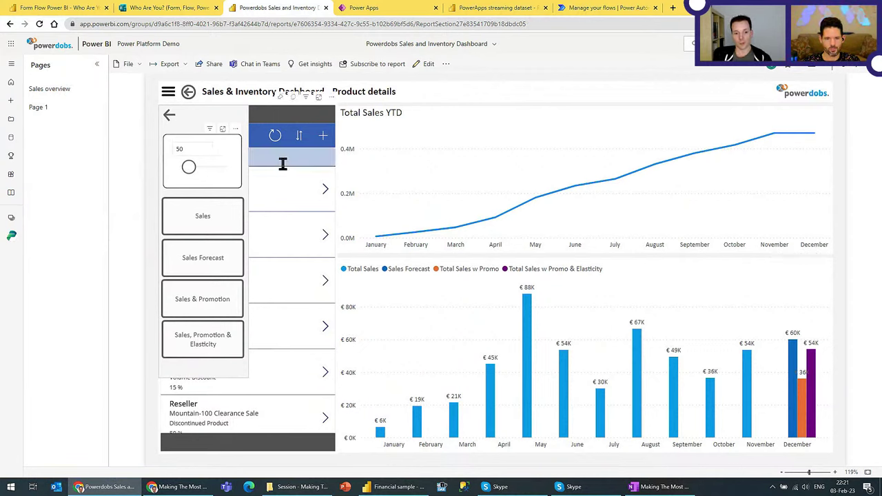
left_click(170, 119)
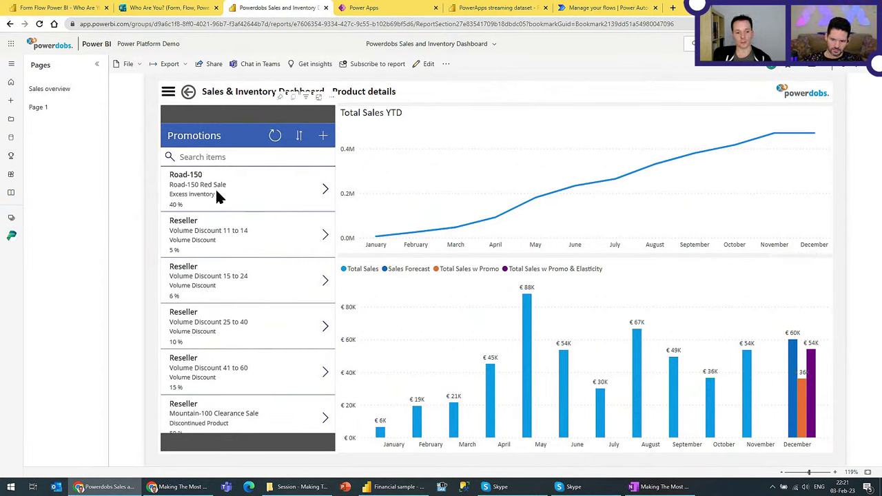
Step: Set Road-150 Red Sale's discount percentage to 0.5 and save it
left_click(187, 202)
left_click(187, 258)
key("BackSpace")
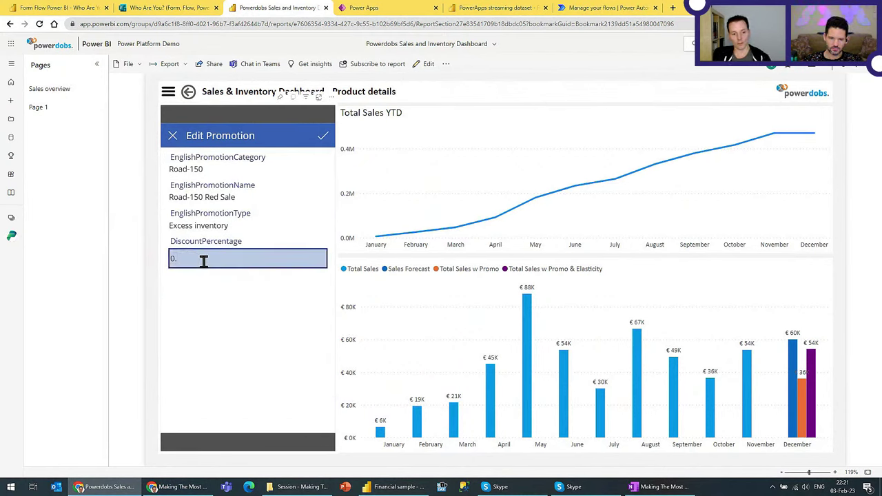
type("5")
left_click(324, 138)
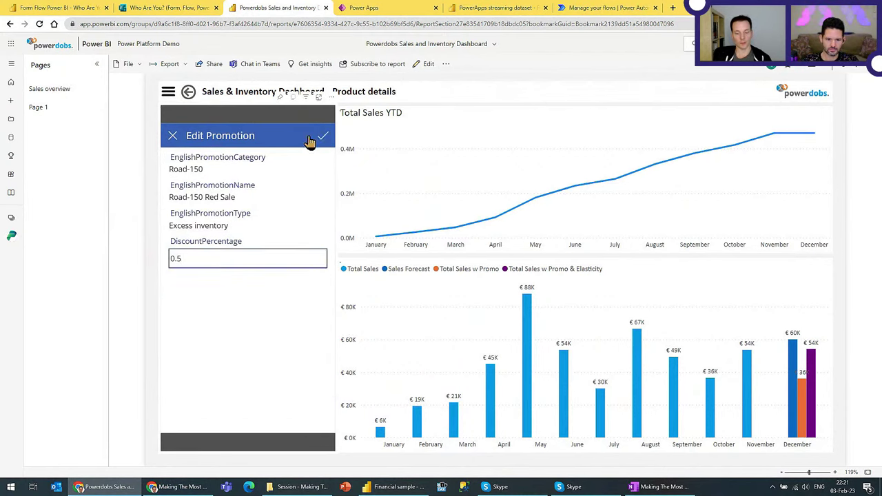
Step: Raise the slicer value to 100, then 120, lifting December's elasticity bar to €66K
left_click(168, 92)
left_click_drag(189, 173, 199, 171)
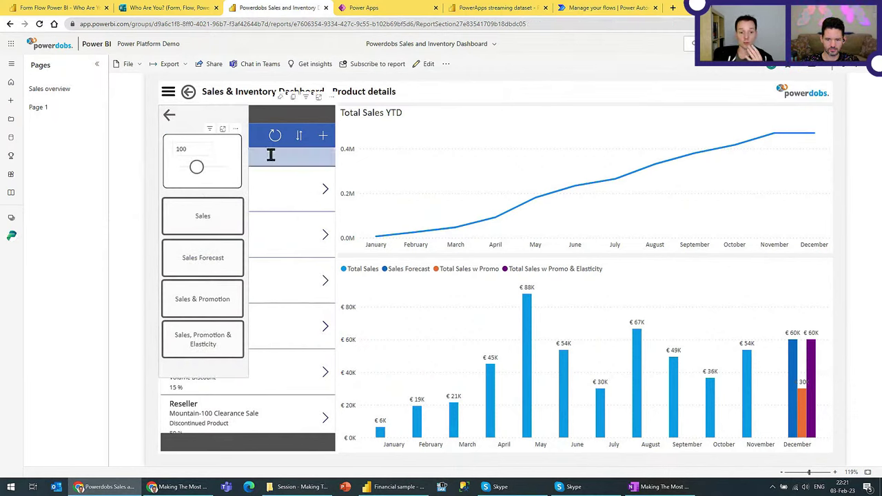
left_click(170, 118)
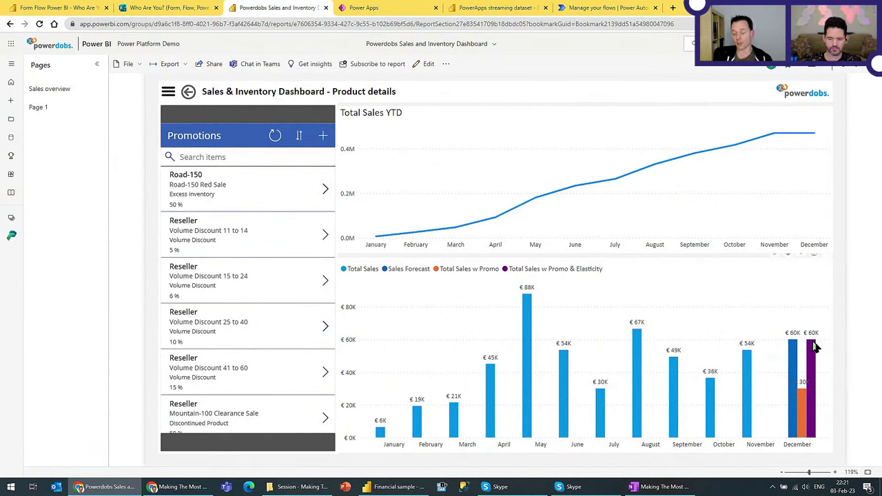
mouse_move(816, 347)
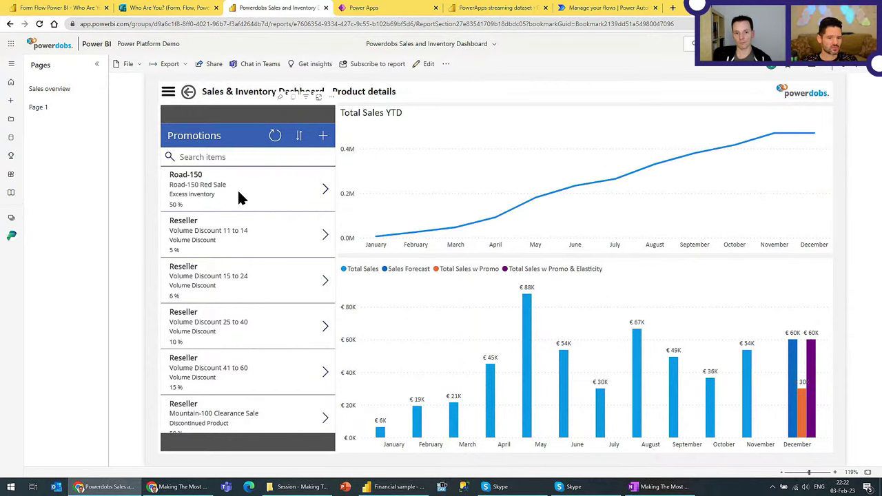
left_click(168, 94)
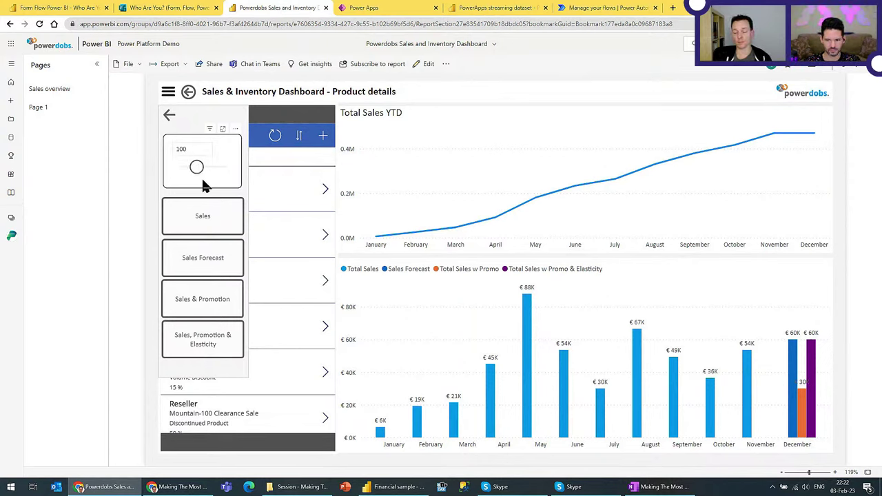
left_click_drag(203, 171, 205, 173)
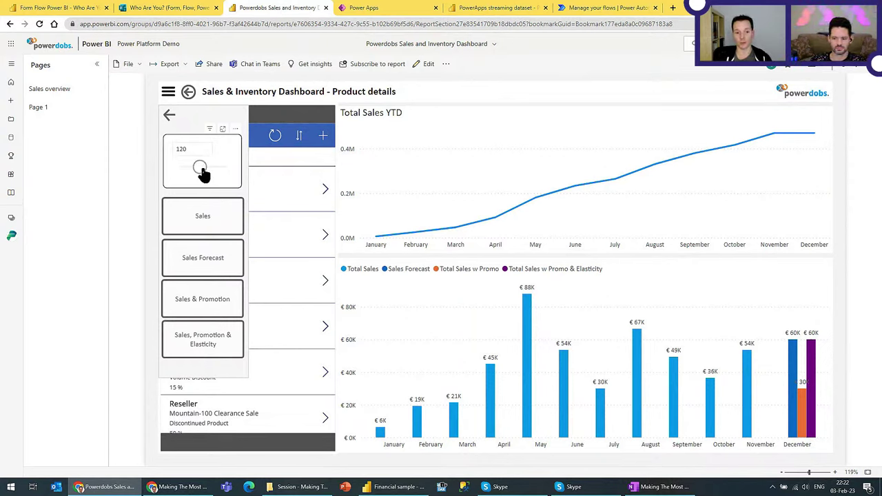
left_click(170, 117)
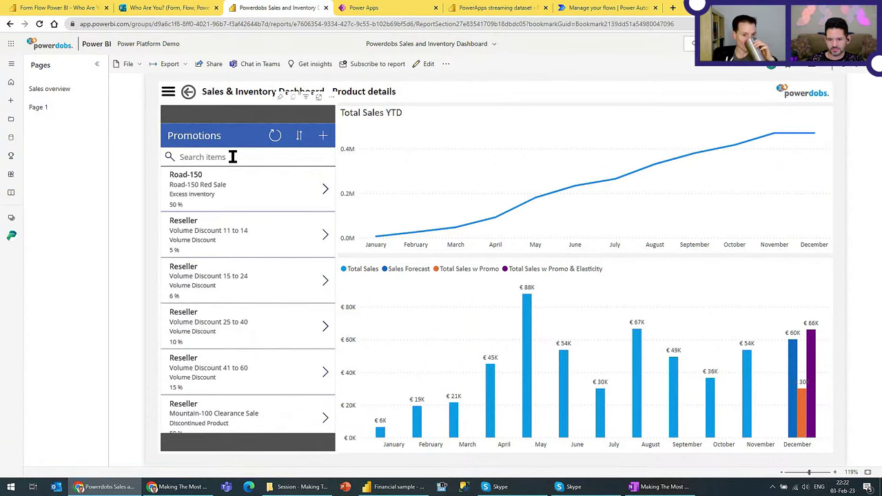
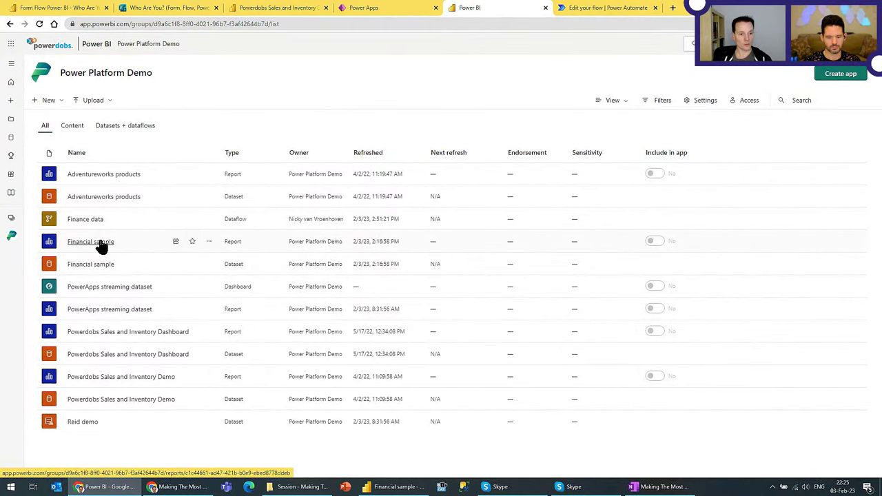
Step: Open the Financial sample report from the Power Platform Demo workspace list
left_click(99, 243)
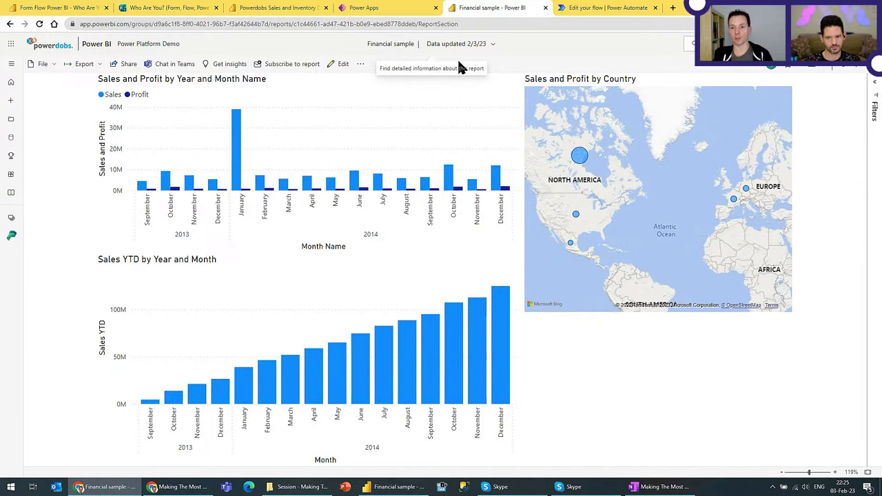
left_click(621, 8)
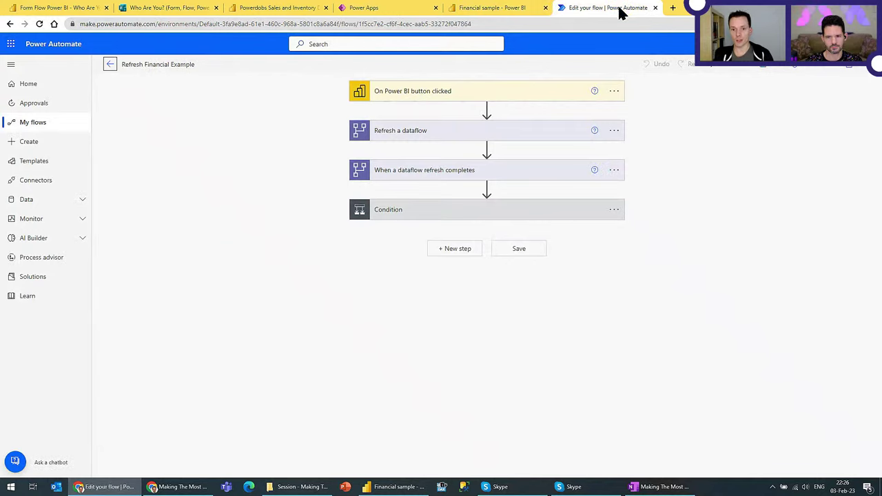
left_click(407, 94)
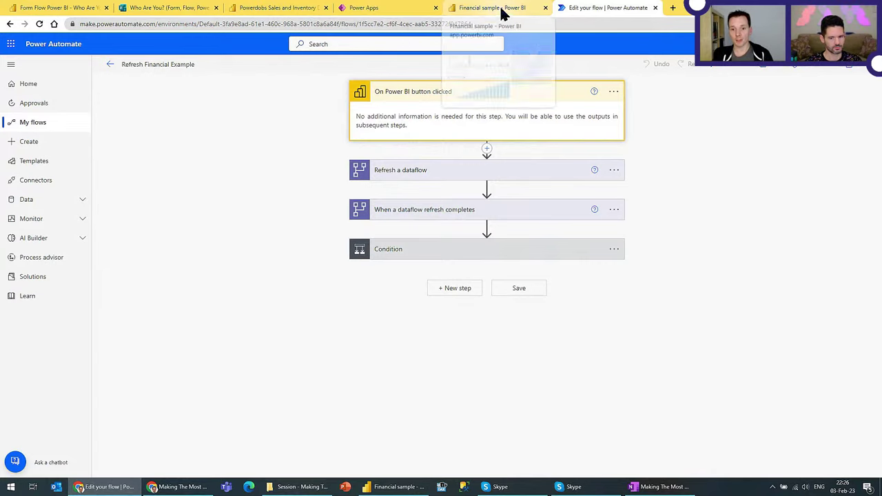
left_click(482, 176)
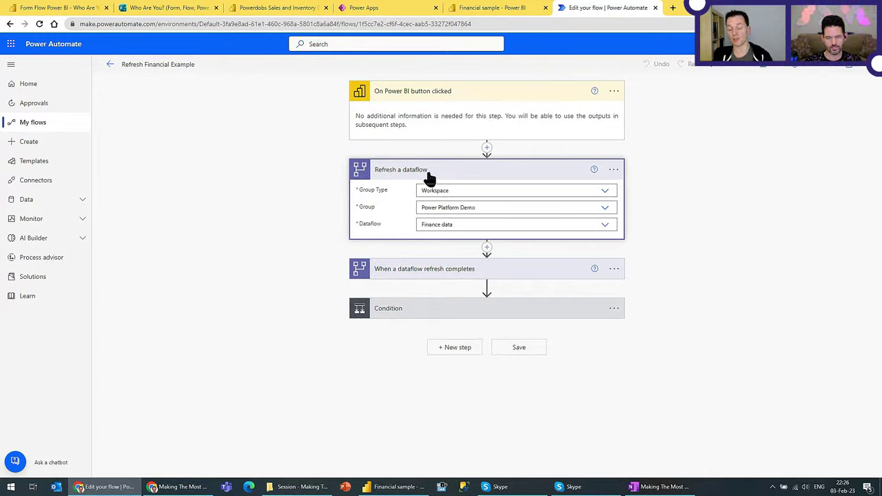
left_click(419, 274)
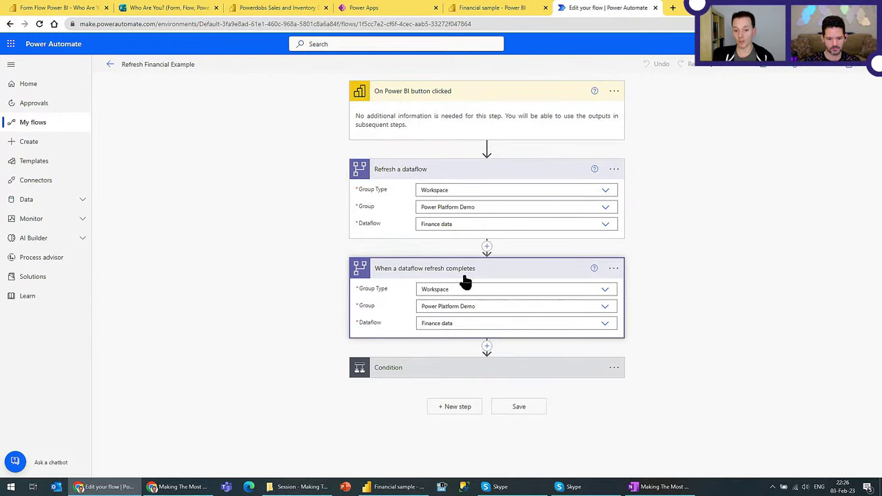
left_click(446, 368)
scroll(687, 308, "down", 2)
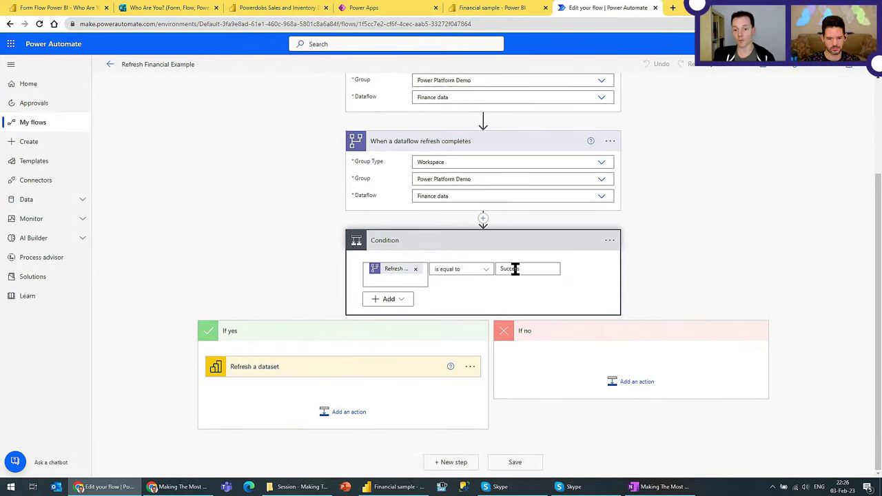
left_click(386, 370)
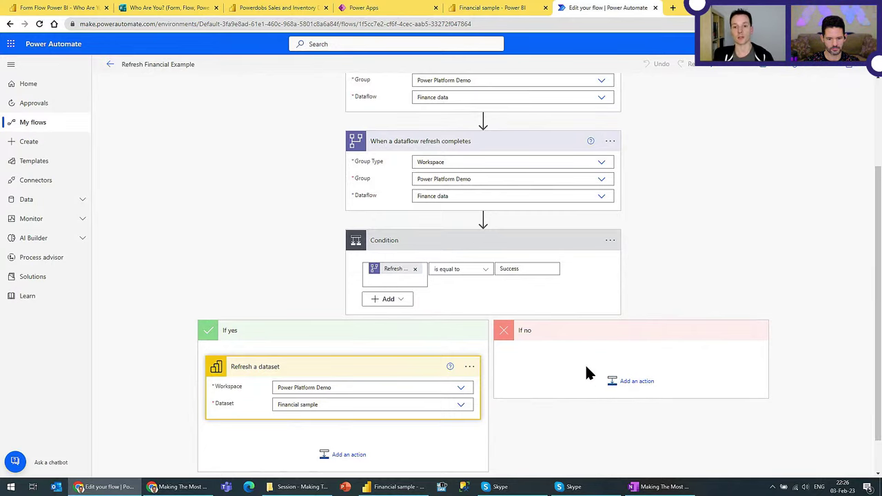
scroll(526, 366, "down", 2)
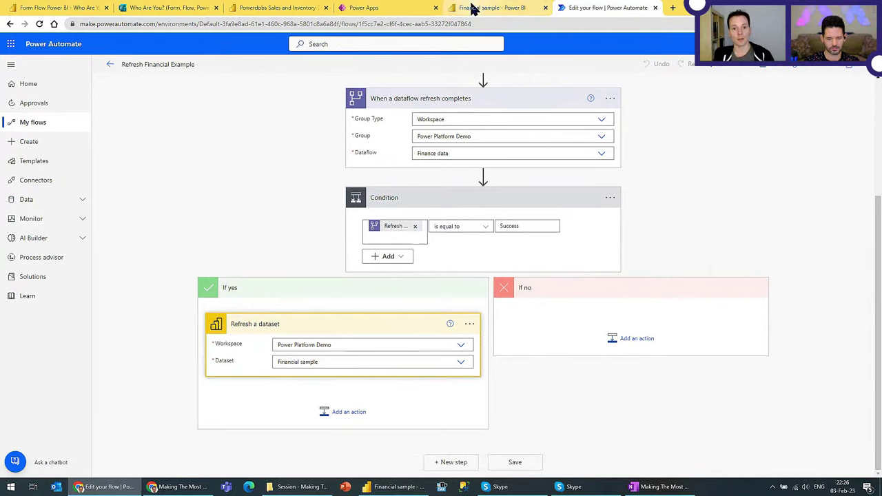
left_click(489, 7)
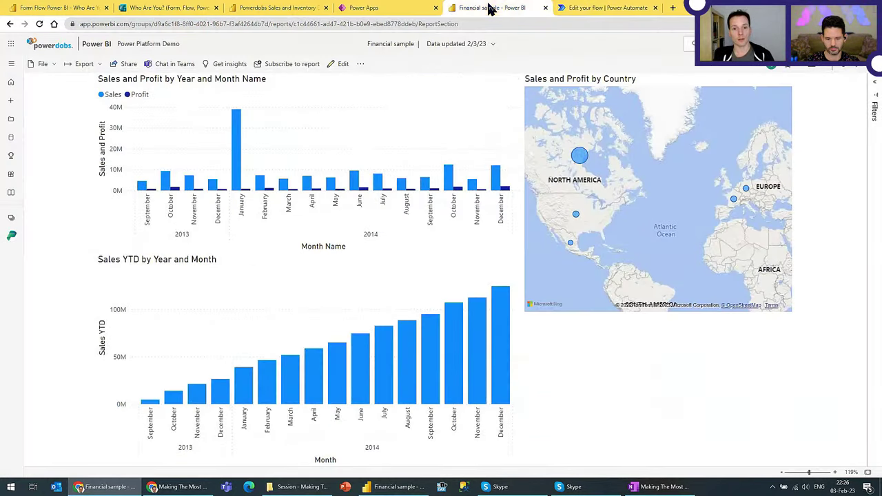
Step: In edit mode, add a Power Automate visual below the map with Sales as its data
left_click(340, 64)
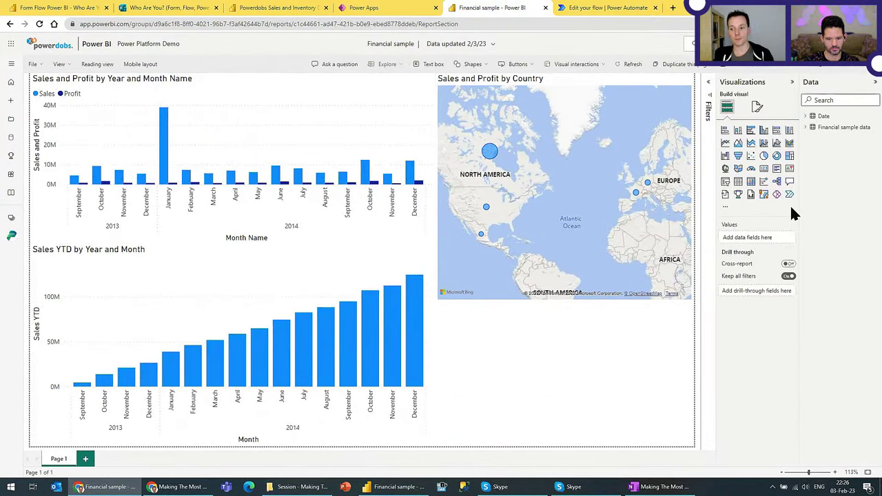
left_click(790, 196)
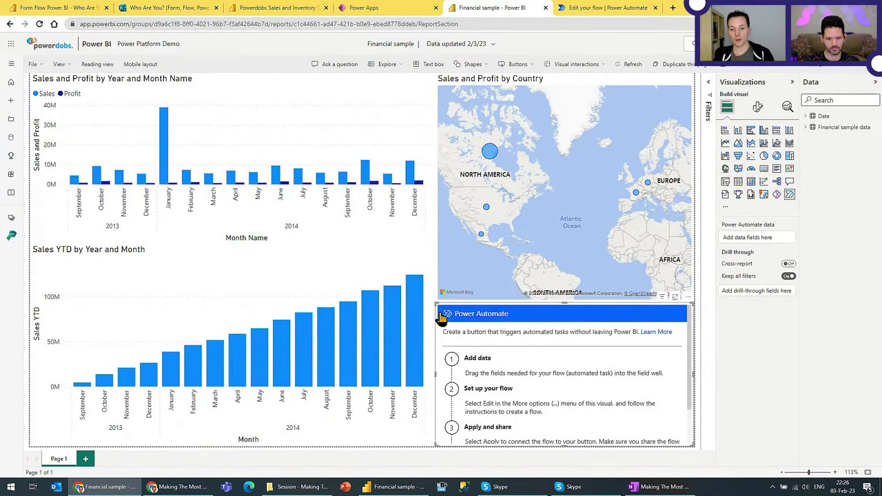
mouse_move(437, 307)
left_mouse_down()
mouse_move(473, 357)
mouse_move(445, 309)
left_mouse_up()
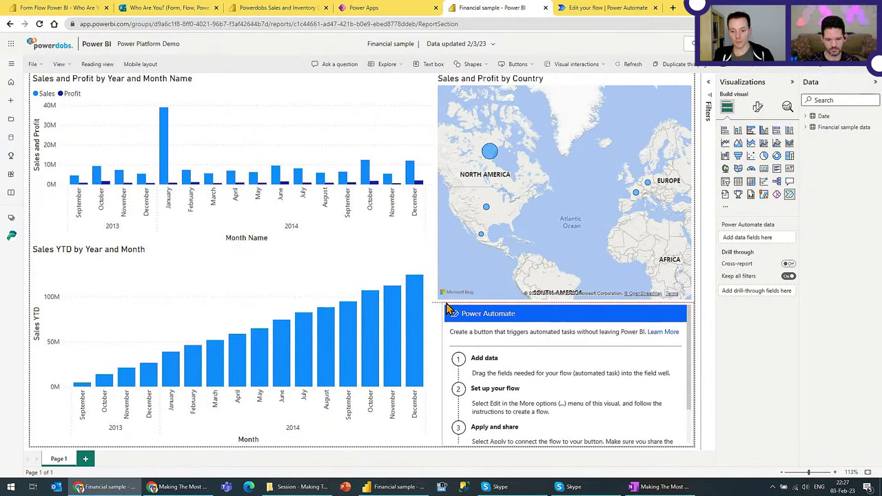
left_click(806, 128)
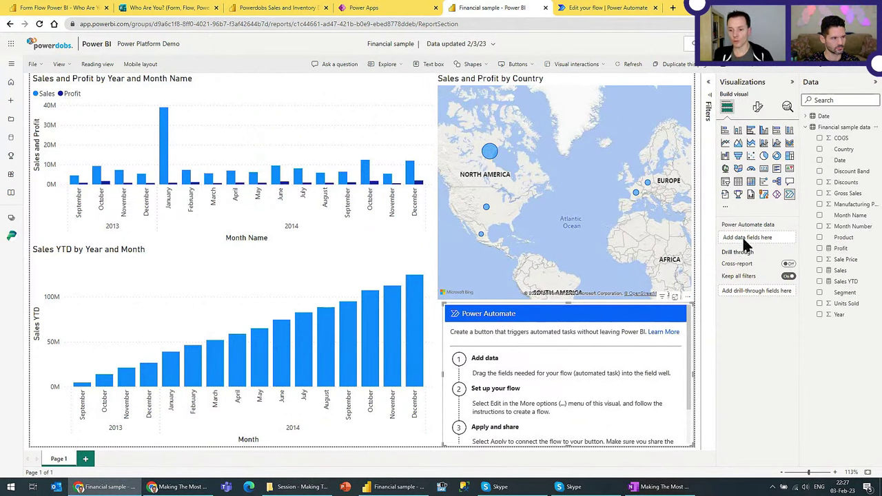
left_click(820, 270)
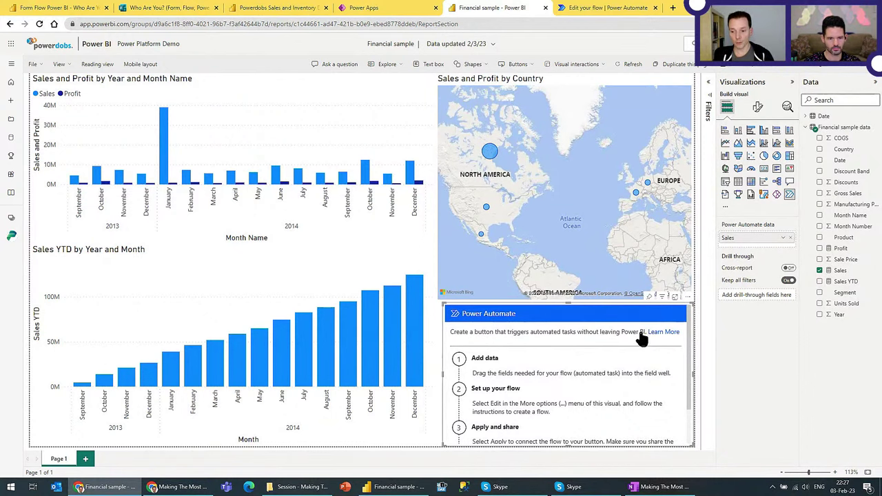
Step: Attach the Refresh Financial Example flow to the visual, apply it, and return to the report
left_click(689, 297)
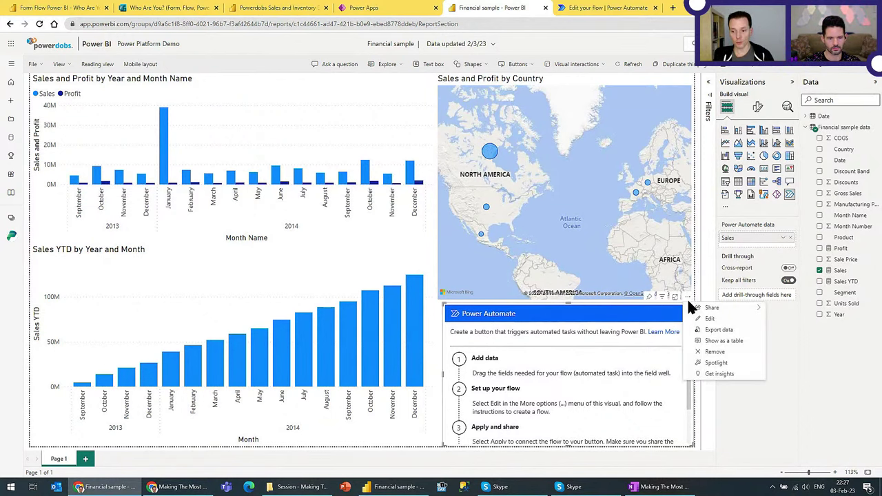
left_click(711, 319)
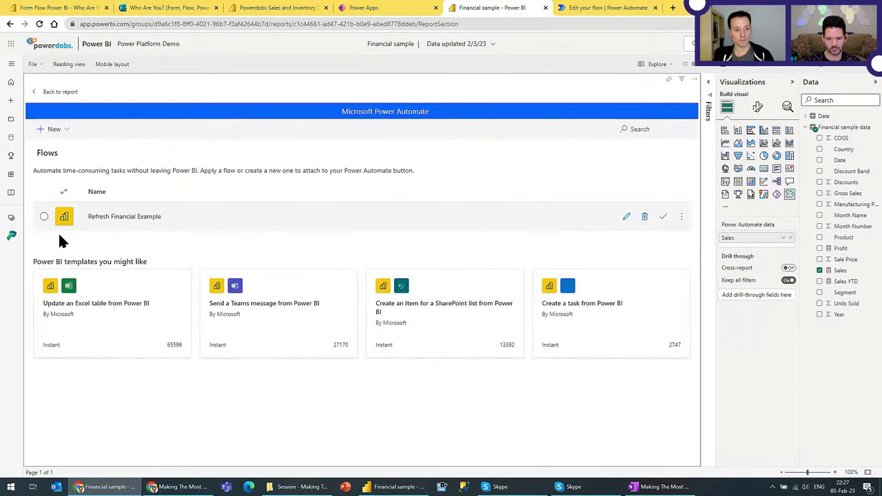
left_click(42, 216)
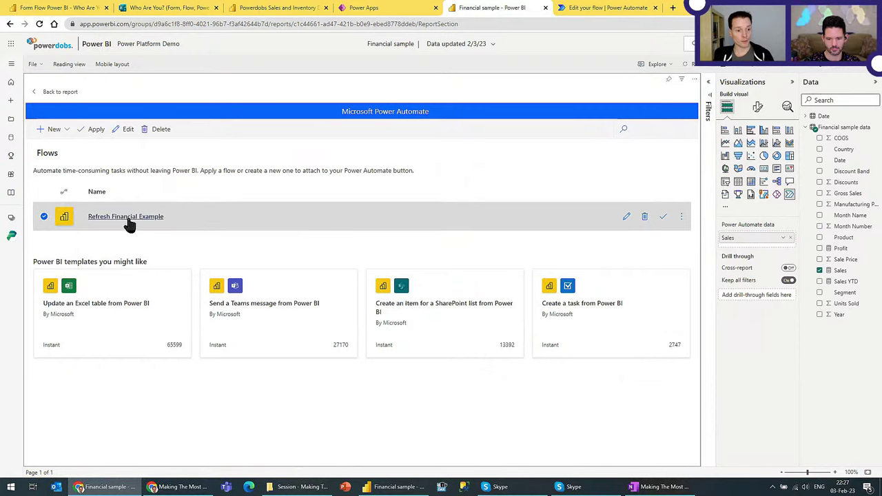
left_click(93, 131)
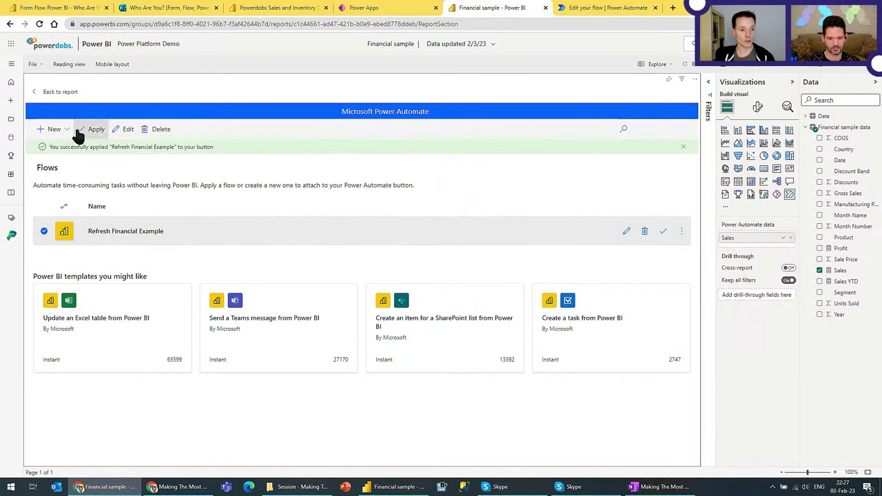
left_click(54, 92)
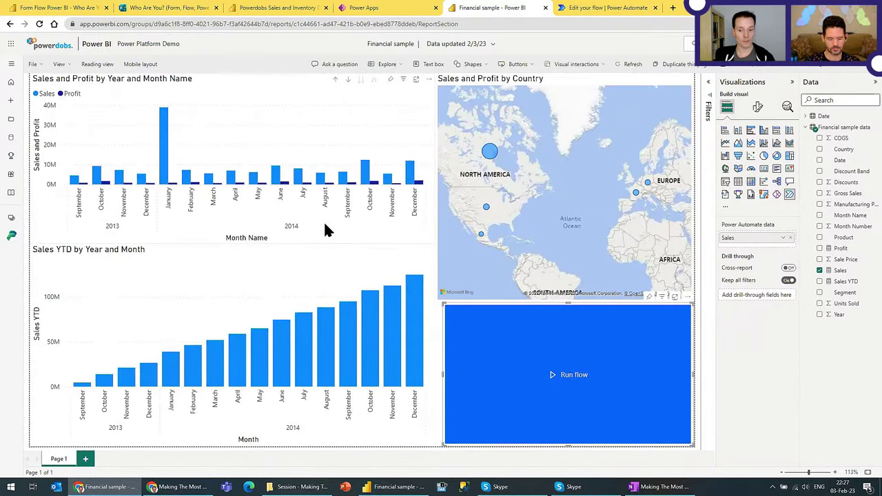
Step: Make the Run flow button smaller and save the report when switching to reading view
left_click_drag(449, 310, 482, 339)
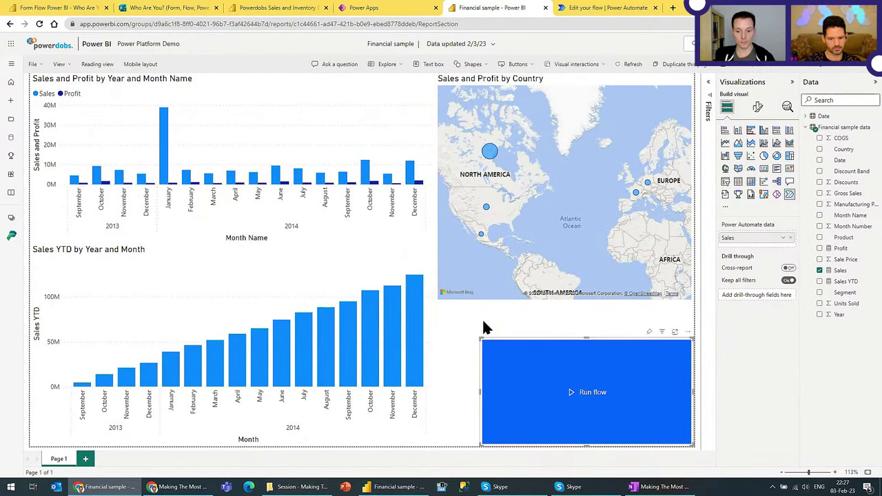
left_click_drag(485, 340, 476, 328)
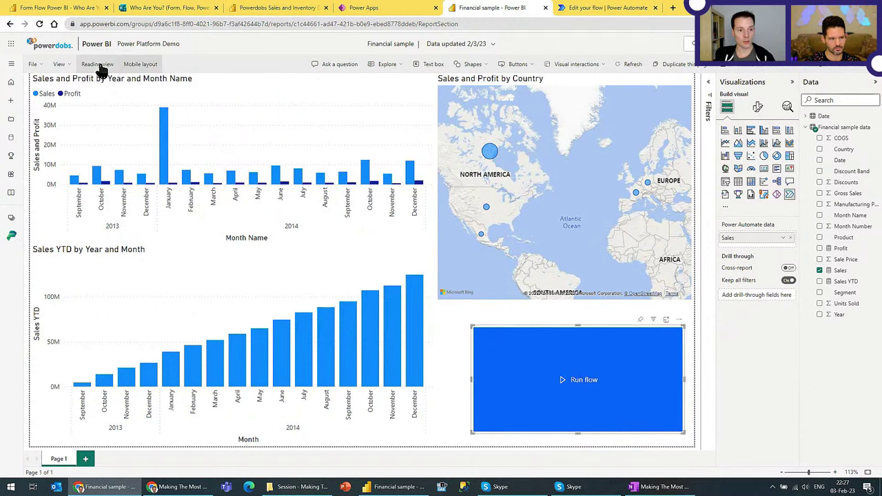
left_click(97, 65)
left_click(504, 281)
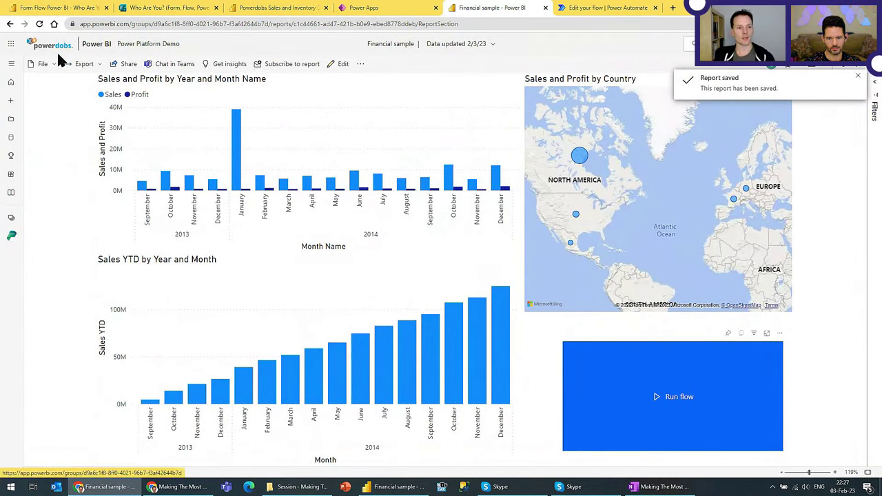
Step: Run the Refresh Financial Example flow from the report's Run flow button
left_click(11, 64)
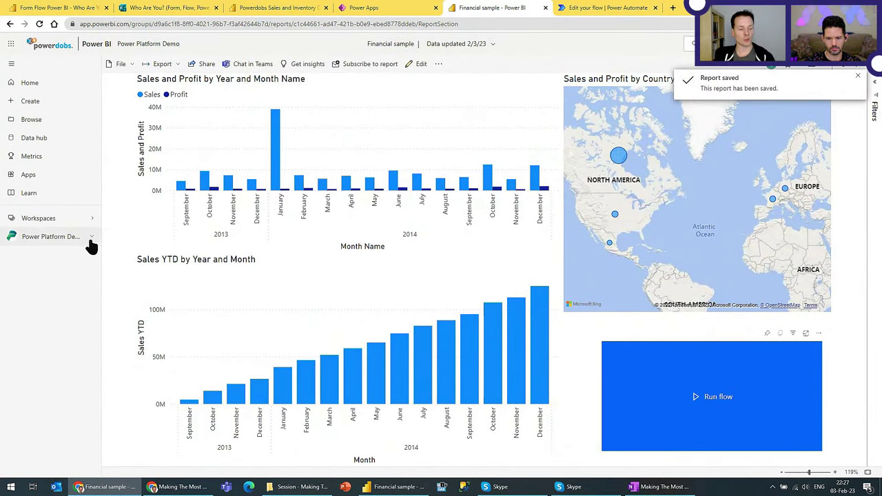
left_click(11, 65)
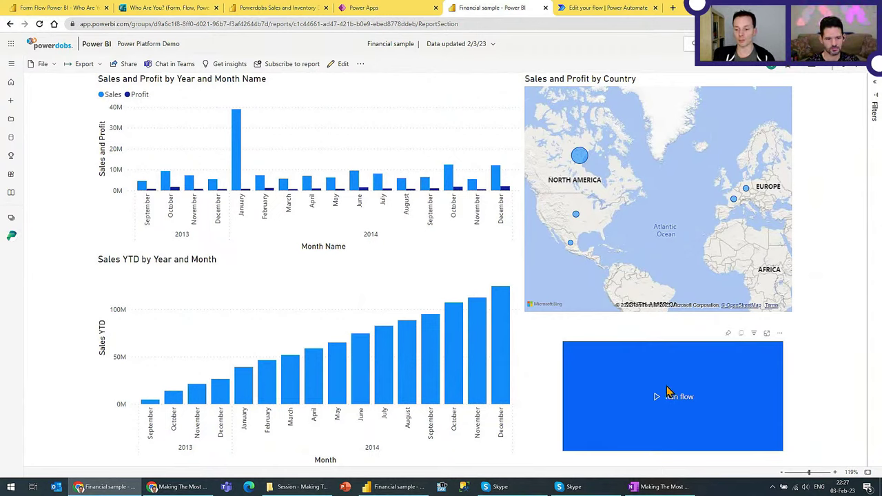
left_click(674, 410)
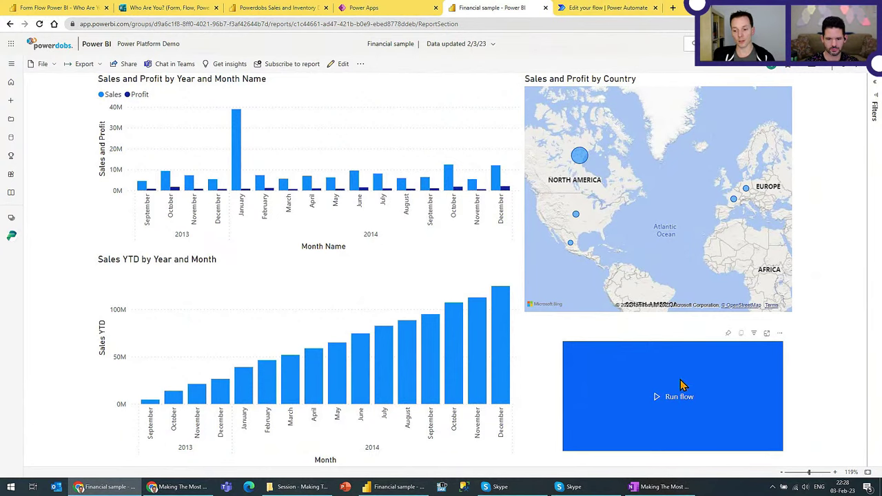
Step: Leave the flow editor without saving and open the latest run of Refresh Financial Example
left_click(604, 9)
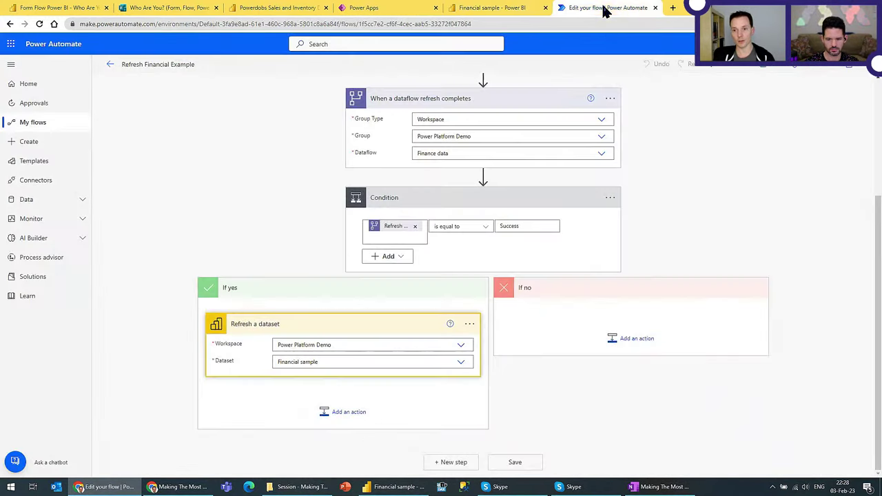
left_click(112, 64)
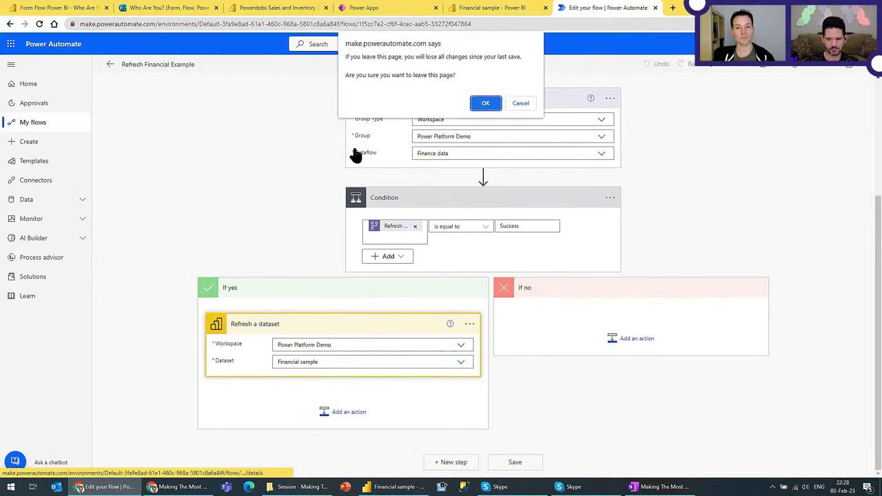
left_click(484, 105)
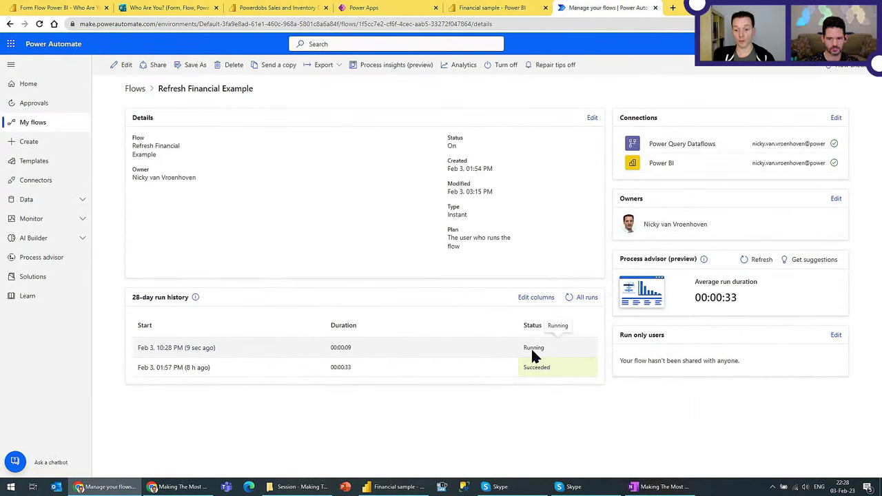
left_click(197, 349)
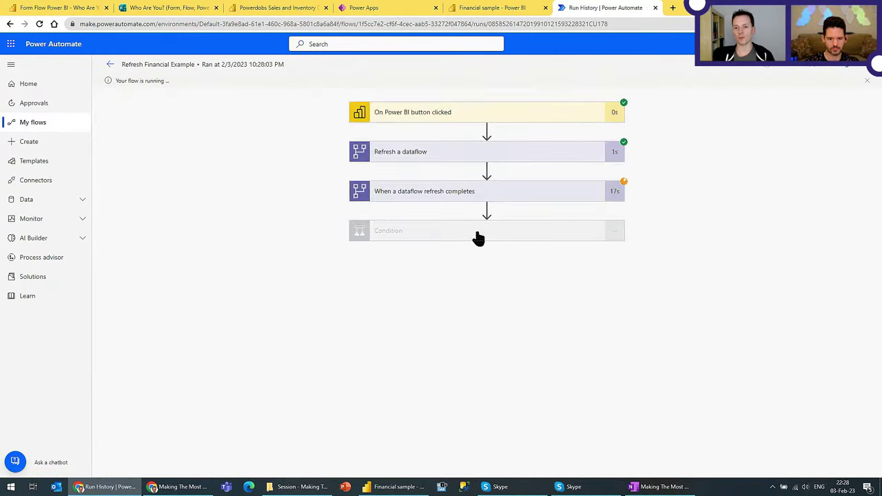
Step: Check that the Refresh a dataflow and dataflow completion steps succeeded
left_click(430, 194)
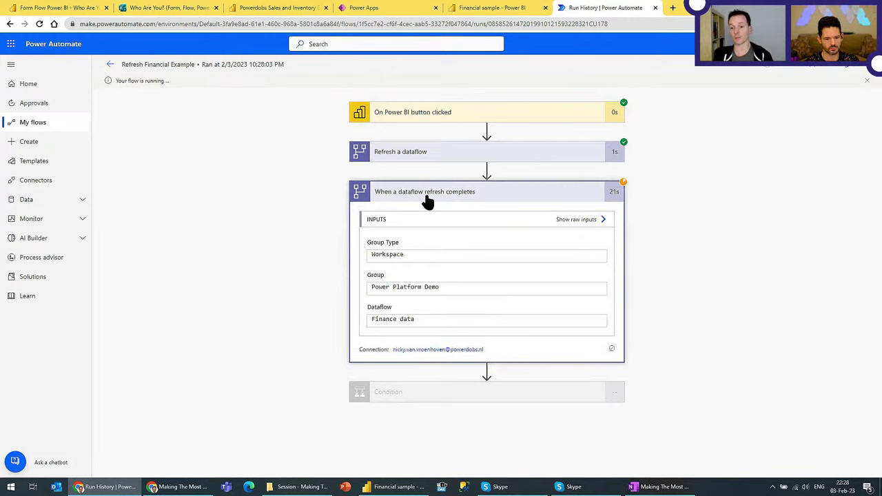
left_click(422, 153)
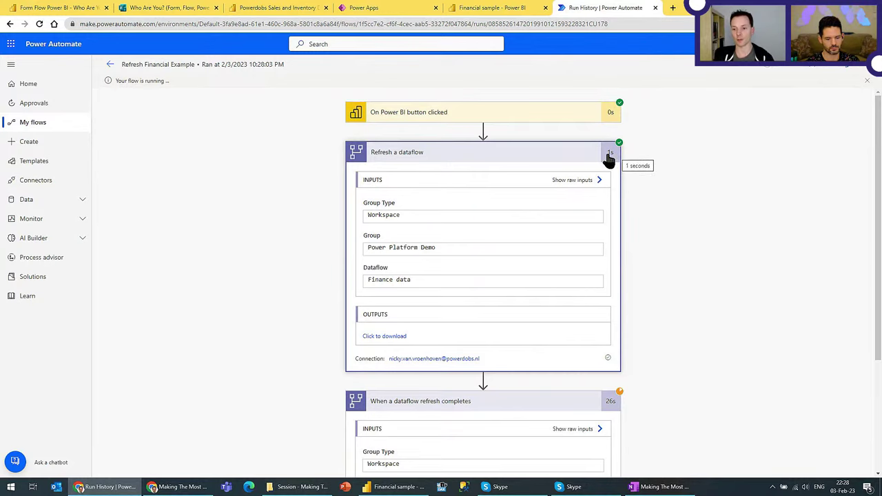
left_click(510, 153)
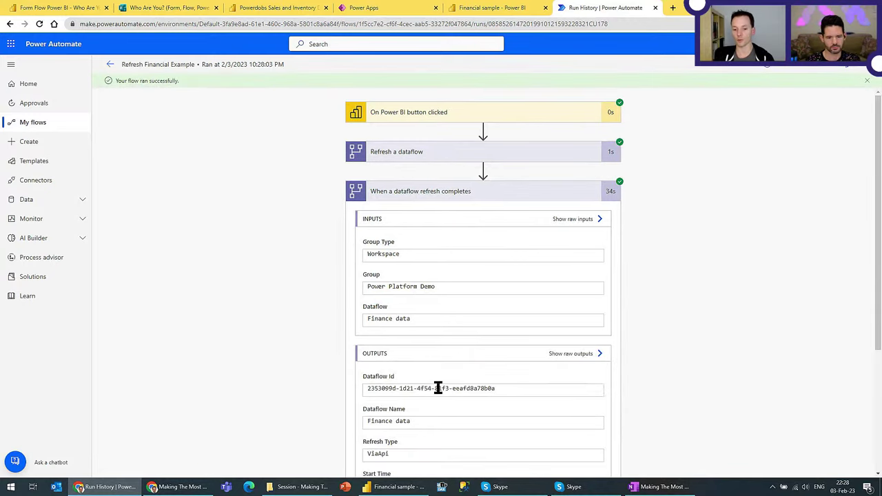
scroll(178, 256, "down", 2)
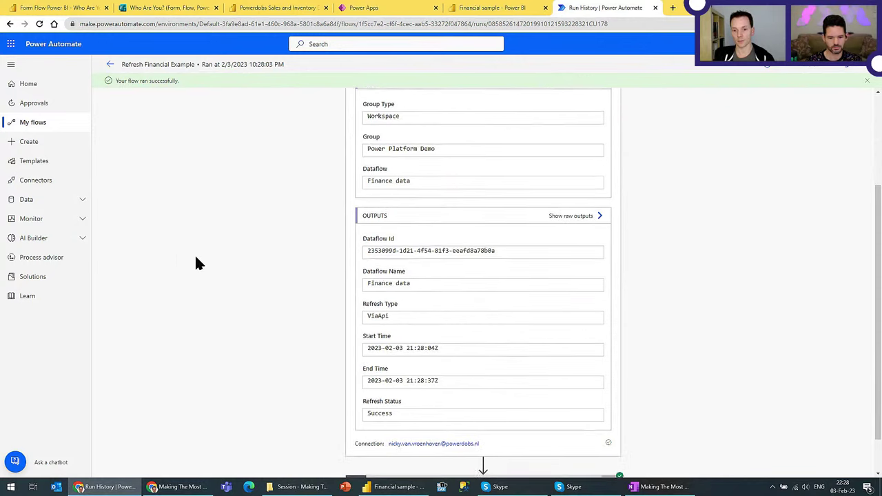
left_click(540, 104)
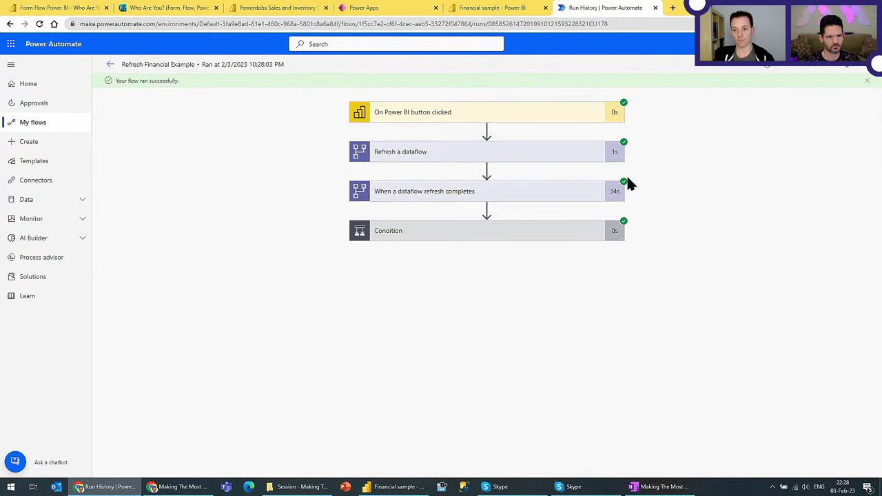
Step: Confirm the Condition and Refresh a dataset steps succeeded with status 202, then return to the Financial sample report
left_click(498, 238)
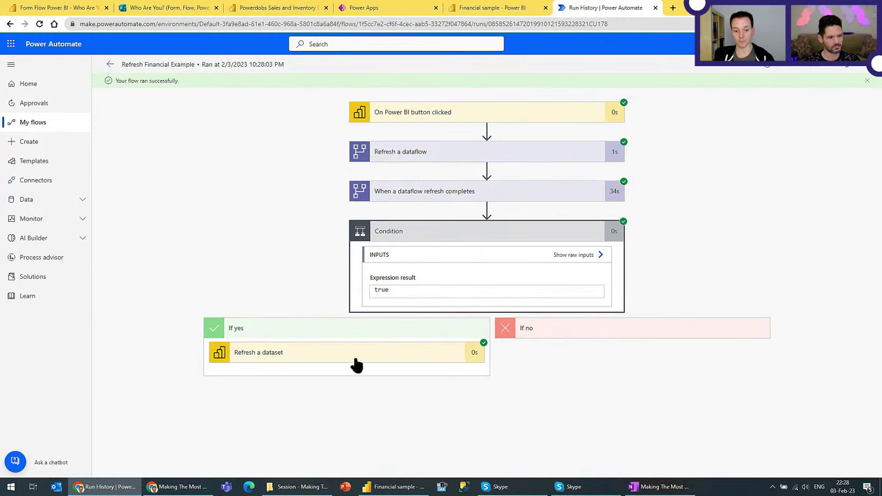
left_click(297, 359)
scroll(262, 352, "down", 3)
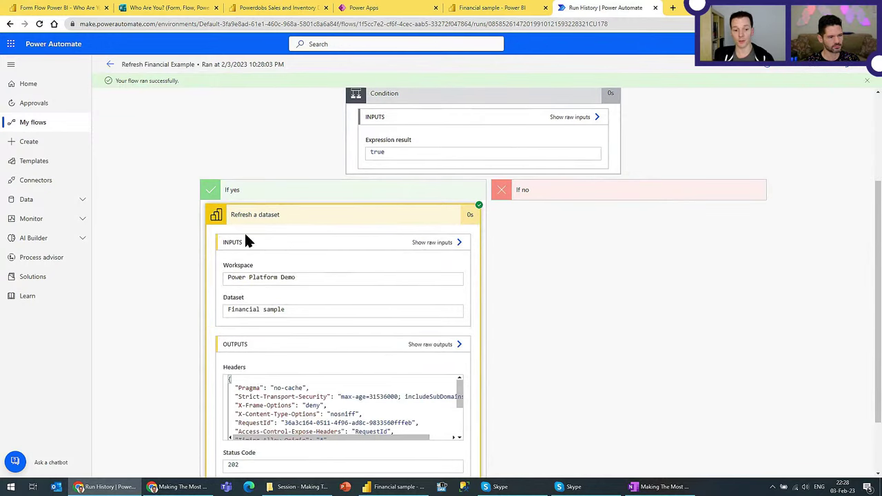
scroll(145, 324, "down", 2)
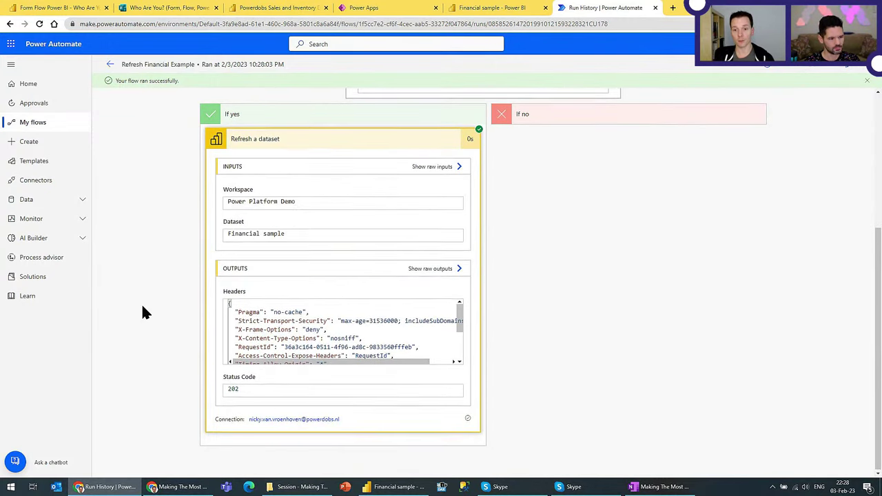
scroll(141, 304, "up", 5)
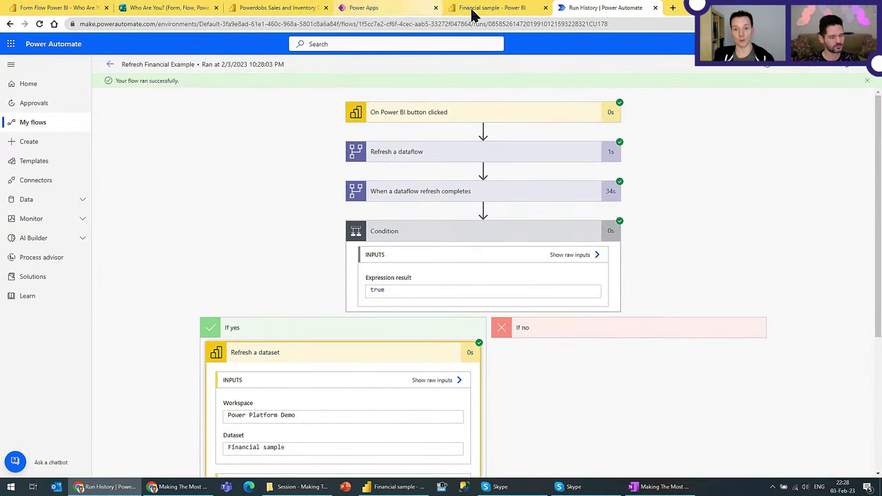
left_click(510, 10)
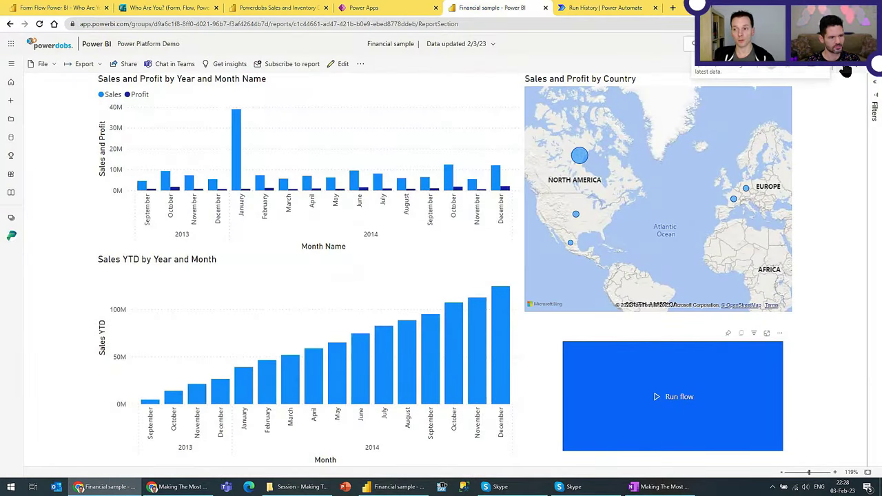